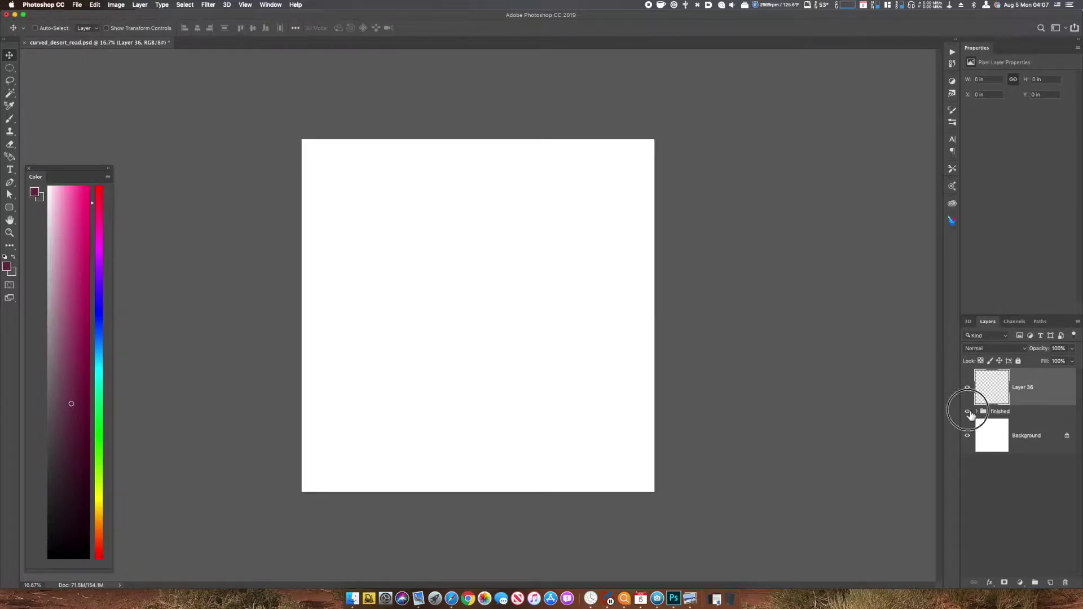
# - Hide the finished desert artwork group and zoom out to view the whole blank page
pyautogui.press('super+equal')
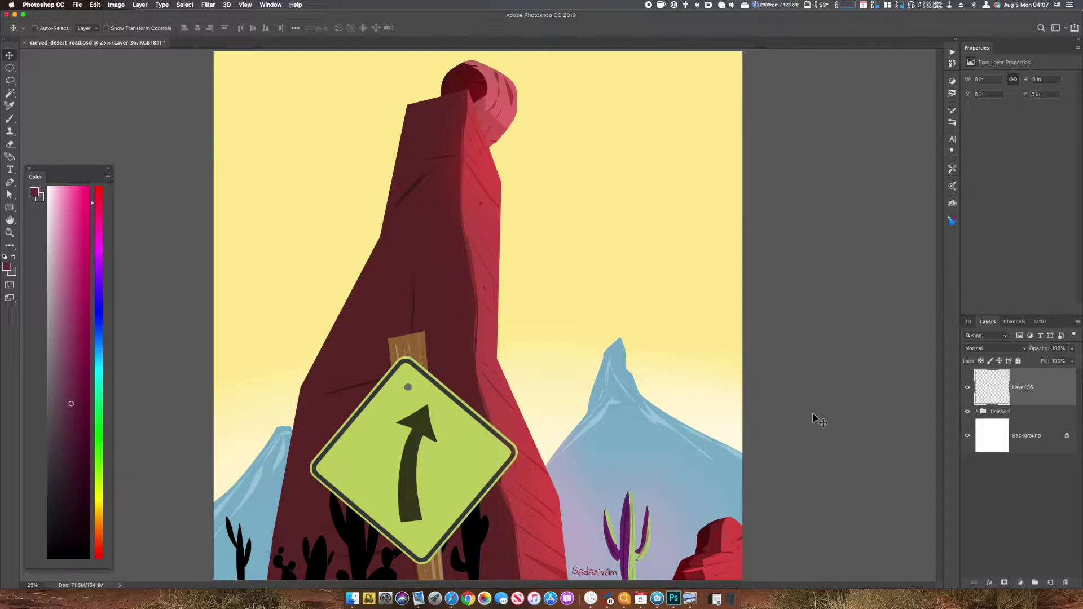
pyautogui.click(966, 412)
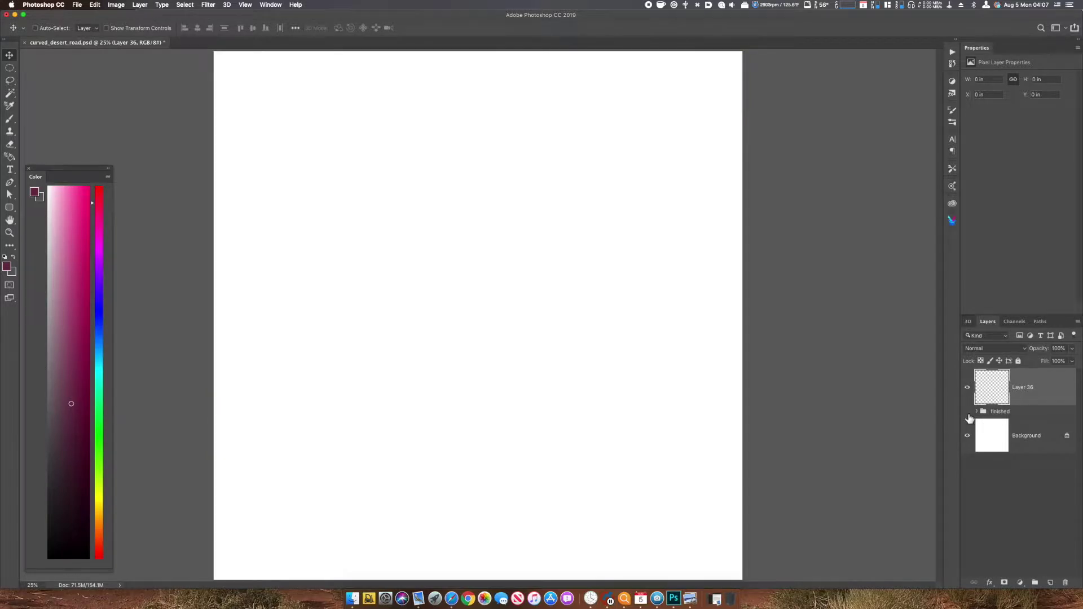
pyautogui.press('super+minus')
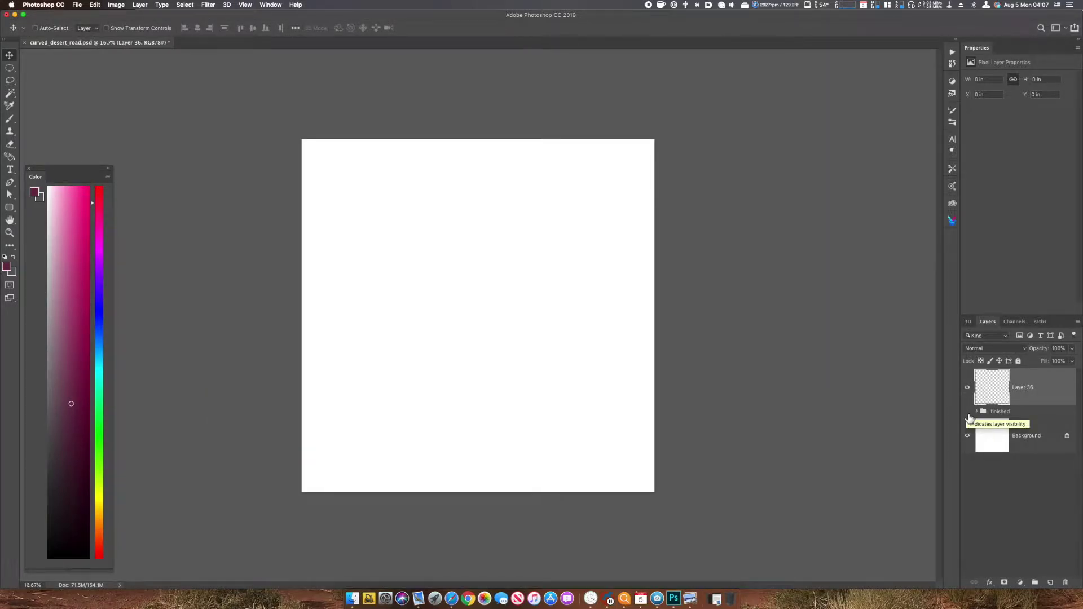
pyautogui.press('F6')
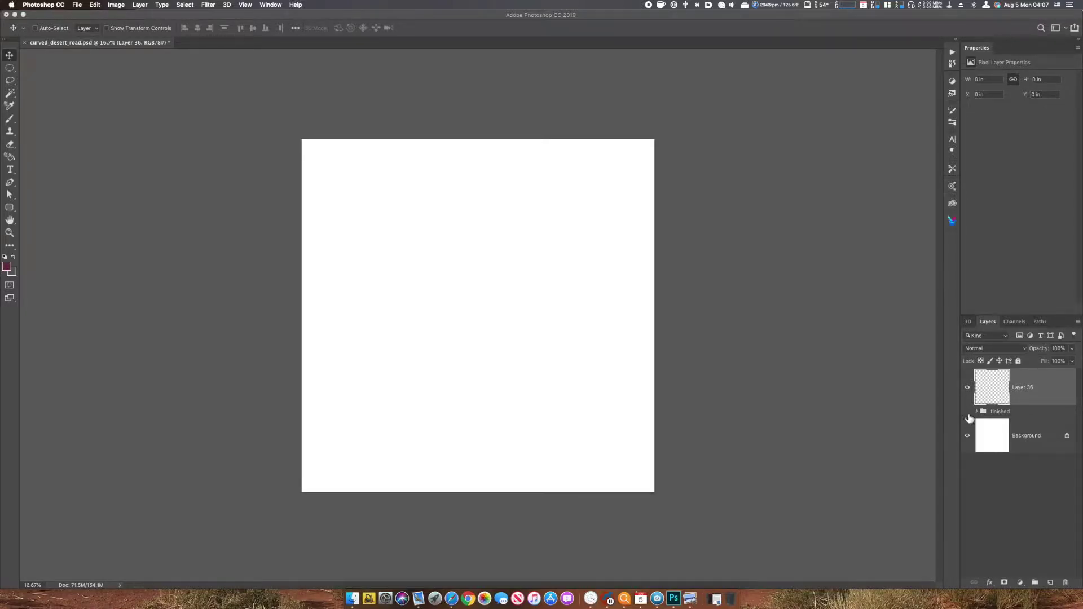
pyautogui.press('super+space')
# - Lasso a tall cliff outline rising from the canvas bottom and fill it with strong red
pyautogui.press('F6')
pyautogui.press('l')
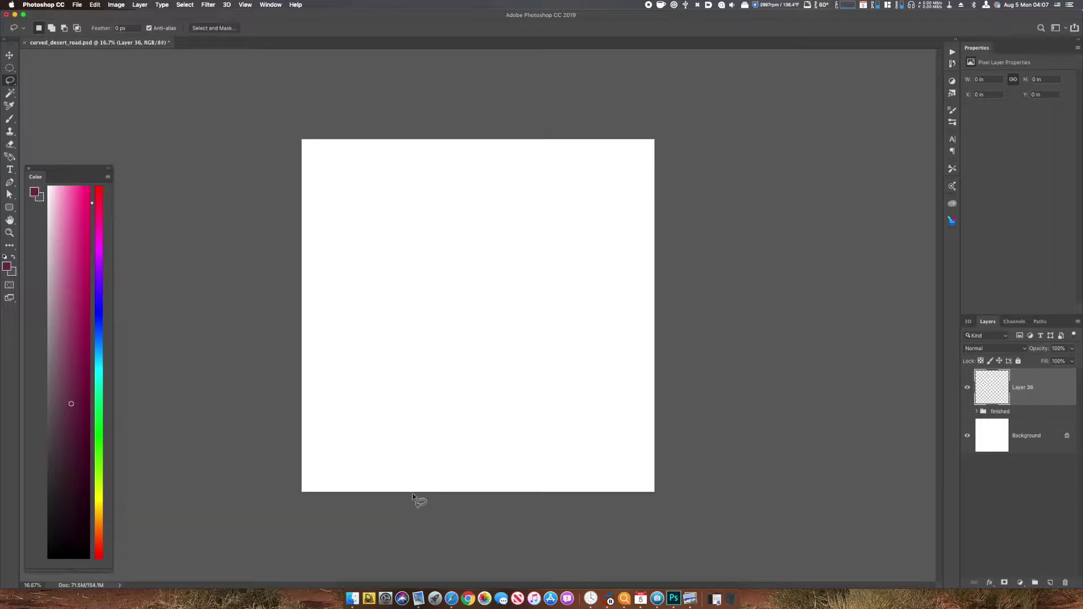
pyautogui.moveTo(379, 501)
pyautogui.mouseDown()
pyautogui.moveTo(398, 352)
pyautogui.moveTo(446, 201)
pyautogui.moveTo(490, 175)
pyautogui.moveTo(486, 303)
pyautogui.moveTo(507, 518)
pyautogui.moveTo(353, 543)
pyautogui.mouseUp()
pyautogui.click(100, 552)
pyautogui.moveTo(83, 372); pyautogui.dragTo(81, 343)
pyautogui.hotkey('alt', 'BackSpace')
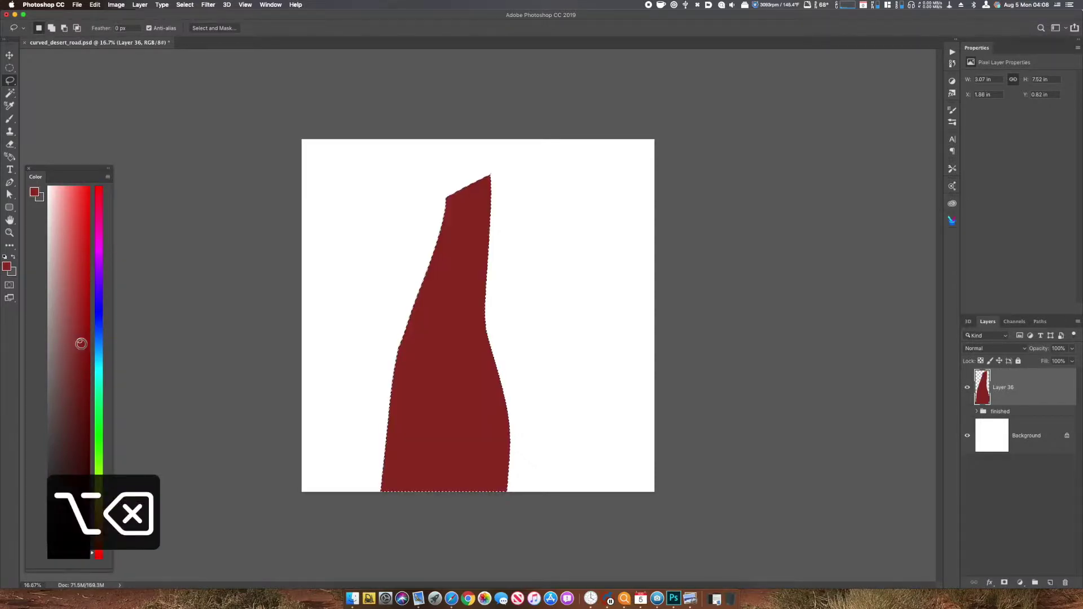
pyautogui.press('super+d')
# - Shift the red cliff shape left and outline a strip along its right side
pyautogui.press('v')
pyautogui.moveTo(476, 447); pyautogui.dragTo(442, 444)
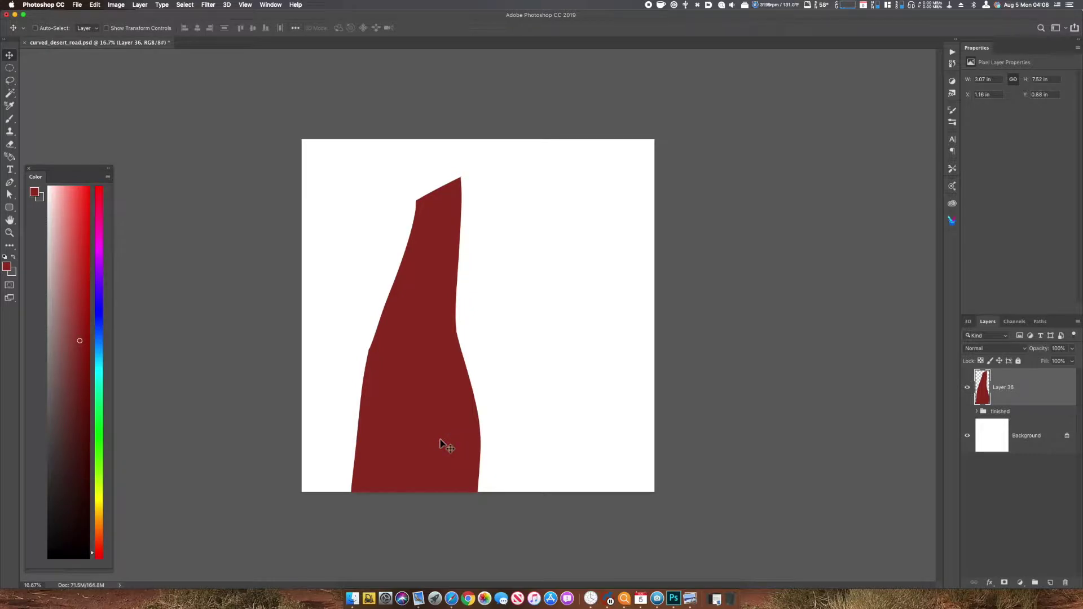
pyautogui.press('l')
pyautogui.moveTo(461, 179)
pyautogui.mouseDown()
pyautogui.moveTo(483, 217)
pyautogui.moveTo(477, 365)
pyautogui.moveTo(477, 355)
pyautogui.moveTo(493, 390)
pyautogui.moveTo(503, 487)
pyautogui.moveTo(493, 520)
pyautogui.moveTo(438, 509)
pyautogui.moveTo(428, 299)
pyautogui.moveTo(461, 179)
pyautogui.mouseUp()
pyautogui.click(1014, 416)
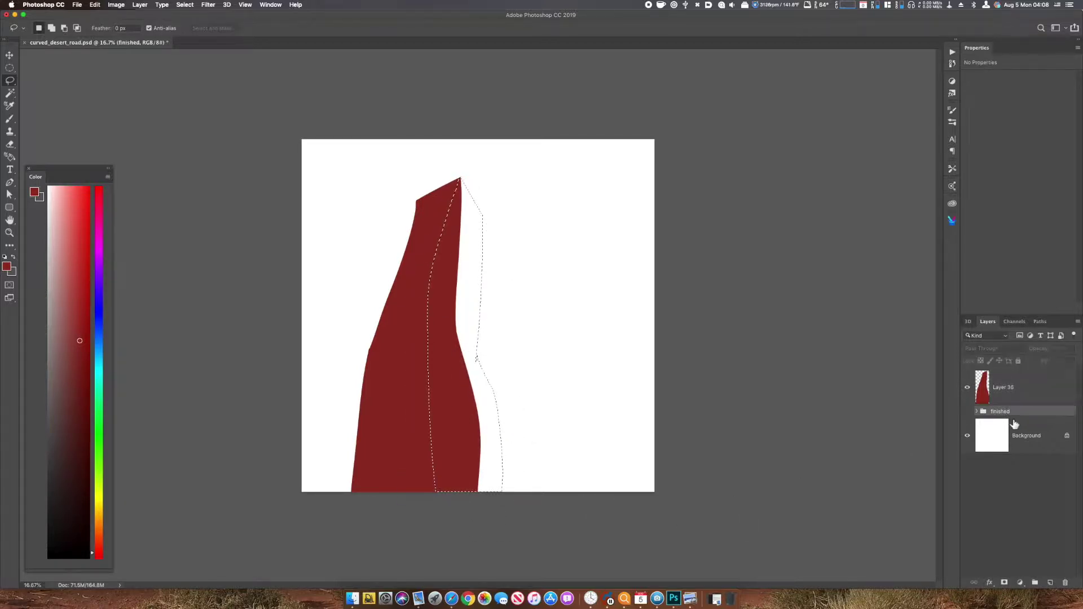
# - On new Layer 37, fill the right-side strip with brighter red and lighten it +23
pyautogui.press('super+shift+n')
pyautogui.press('super+shift+Return')
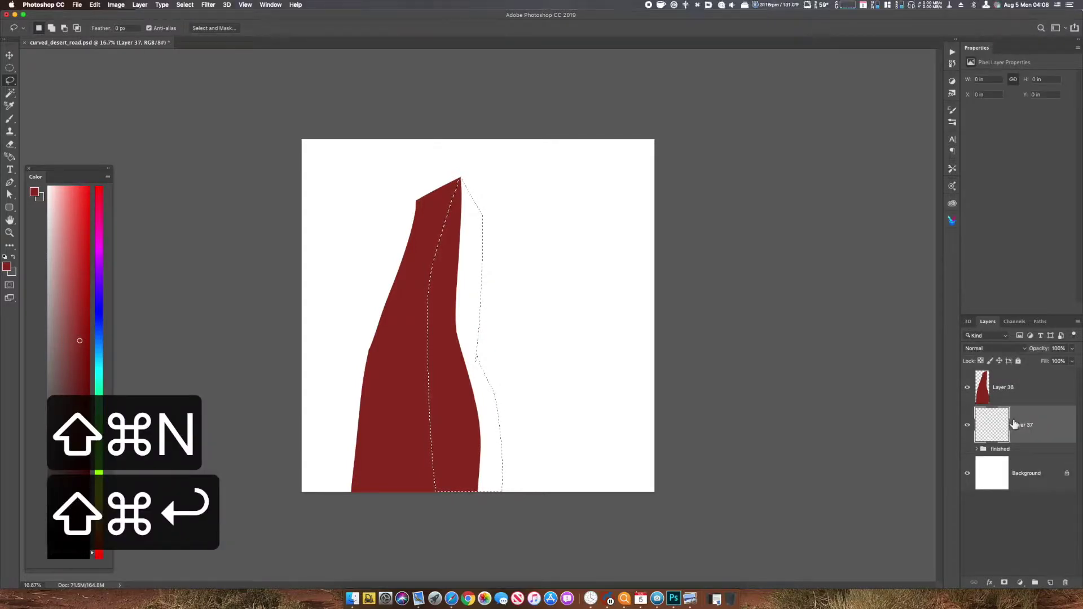
pyautogui.click(80, 244)
pyautogui.hotkey('alt', 'BackSpace')
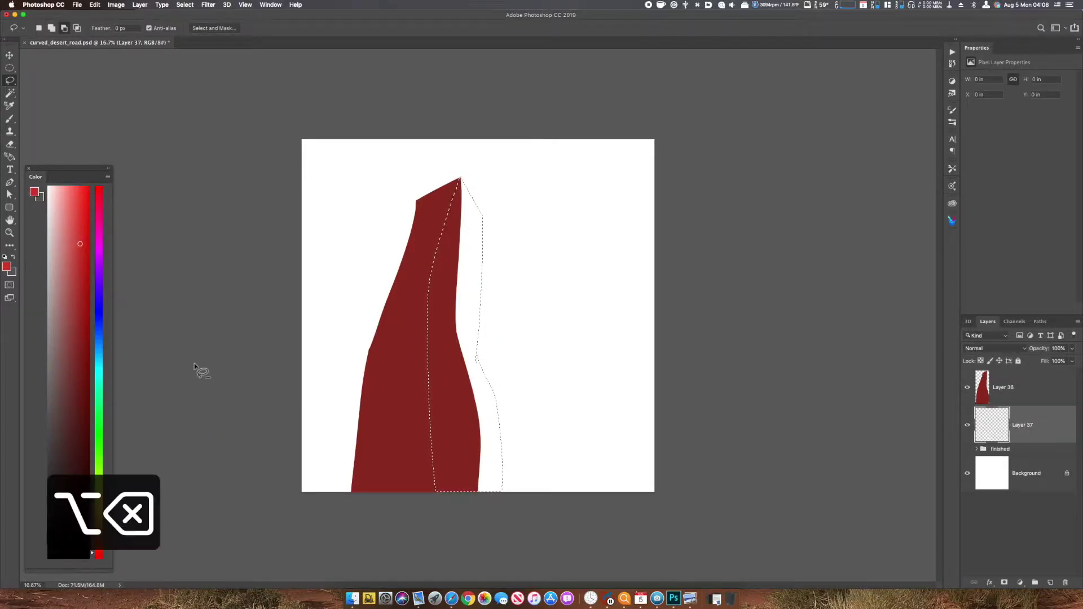
pyautogui.press('super+d')
pyautogui.press('super+u')
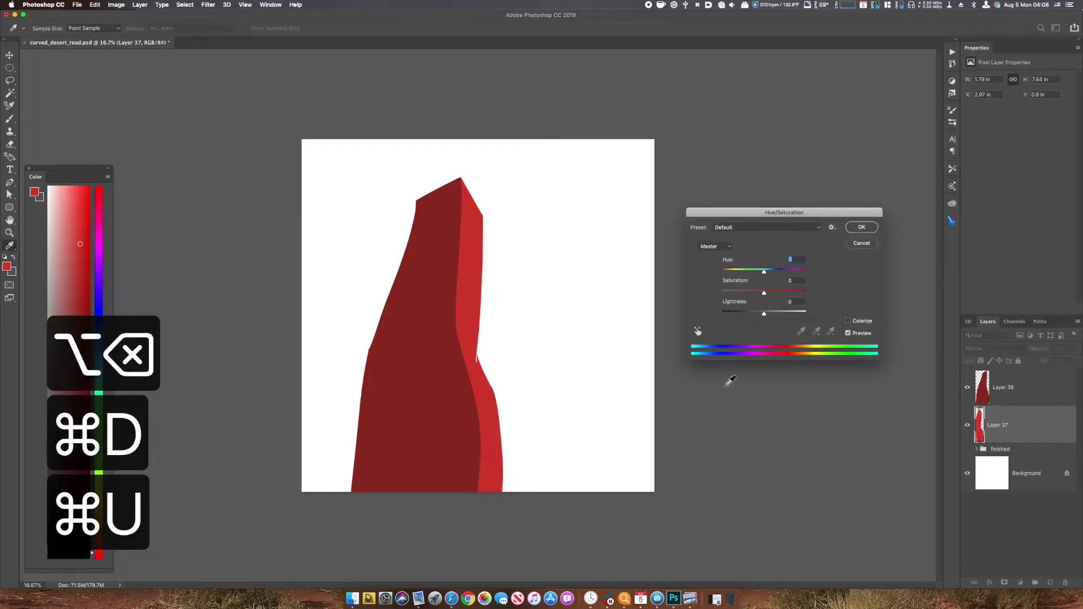
pyautogui.moveTo(764, 311); pyautogui.dragTo(774, 314)
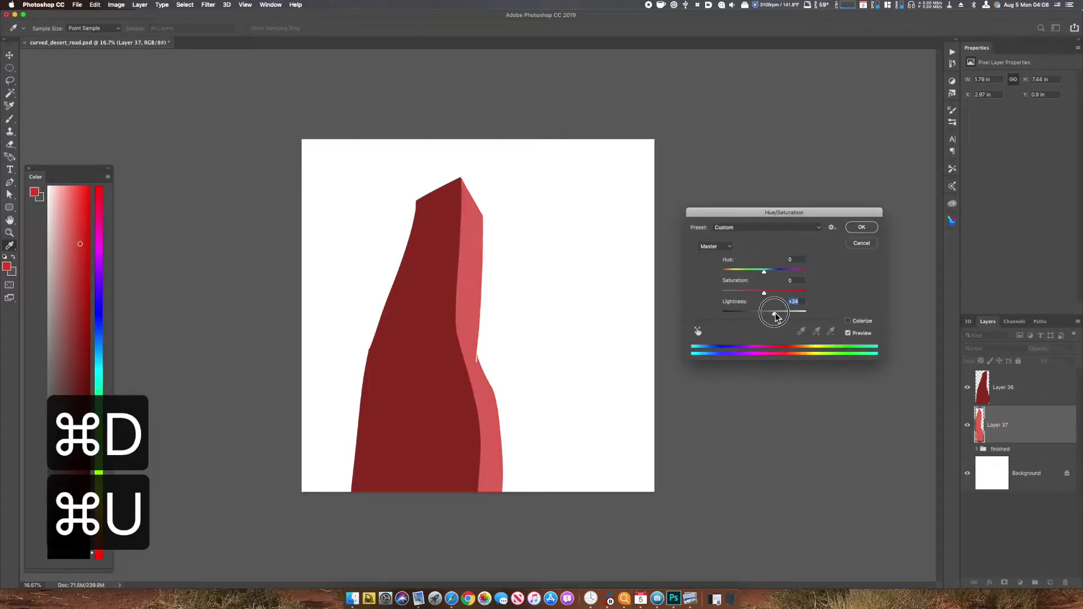
pyautogui.click(861, 228)
# - Fill more of the lower right edge with the sampled lighter red, then outline crack shapes
pyautogui.press('l')
pyautogui.moveTo(475, 340)
pyautogui.mouseDown()
pyautogui.moveTo(502, 406)
pyautogui.moveTo(506, 508)
pyautogui.moveTo(493, 500)
pyautogui.moveTo(470, 347)
pyautogui.mouseUp()
pyautogui.press('i')
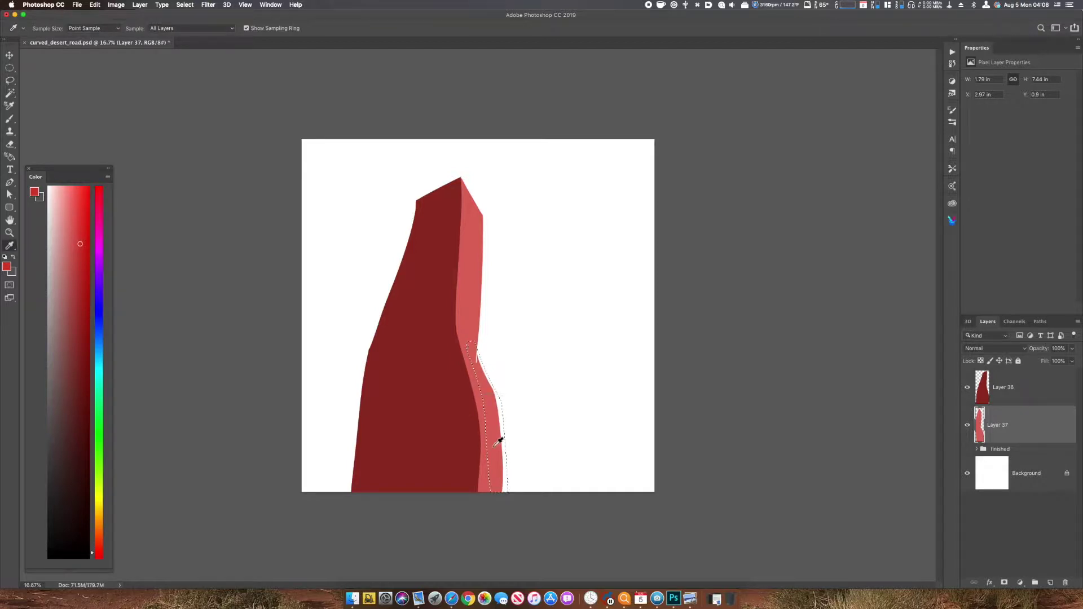
pyautogui.click(496, 445)
pyautogui.hotkey('alt', 'BackSpace')
pyautogui.press('super+d')
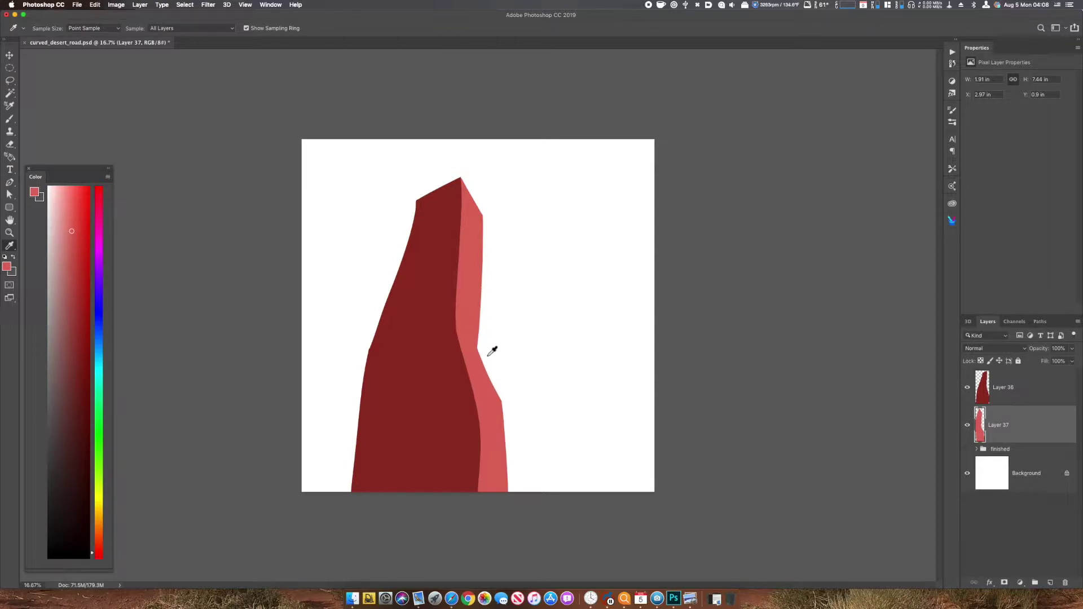
pyautogui.press('l')
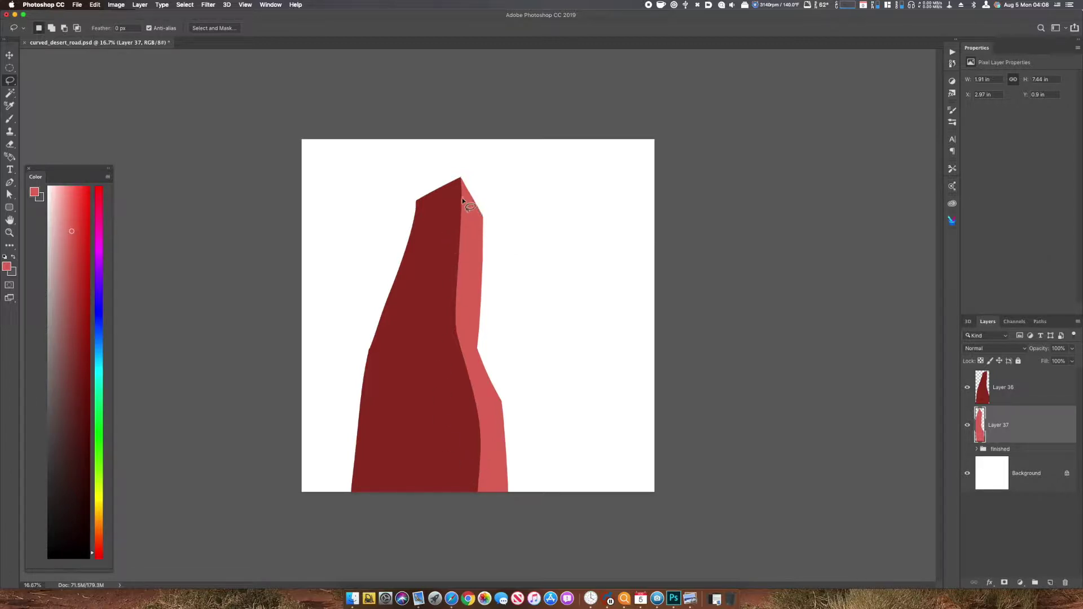
pyautogui.moveTo(463, 200)
pyautogui.mouseDown()
pyautogui.moveTo(487, 229)
pyautogui.moveTo(494, 251)
pyautogui.moveTo(462, 211)
pyautogui.moveTo(488, 244)
pyautogui.moveTo(471, 242)
pyautogui.moveTo(494, 280)
pyautogui.moveTo(463, 250)
pyautogui.moveTo(482, 284)
pyautogui.moveTo(458, 259)
pyautogui.moveTo(490, 298)
pyautogui.moveTo(454, 274)
pyautogui.moveTo(490, 324)
pyautogui.moveTo(450, 298)
pyautogui.moveTo(479, 322)
pyautogui.moveTo(478, 342)
pyautogui.moveTo(470, 293)
pyautogui.moveTo(476, 368)
pyautogui.moveTo(465, 343)
pyautogui.moveTo(469, 314)
pyautogui.moveTo(486, 390)
pyautogui.moveTo(464, 359)
pyautogui.moveTo(502, 406)
pyautogui.moveTo(469, 384)
pyautogui.moveTo(508, 415)
pyautogui.moveTo(486, 424)
pyautogui.moveTo(510, 444)
pyautogui.moveTo(490, 445)
pyautogui.moveTo(512, 475)
pyautogui.moveTo(486, 471)
pyautogui.moveTo(525, 487)
pyautogui.moveTo(497, 455)
pyautogui.moveTo(503, 499)
pyautogui.moveTo(484, 408)
pyautogui.moveTo(490, 446)
pyautogui.moveTo(506, 406)
pyautogui.mouseUp()
# - Copy the outlined cracks to a new layer and darken them to -32 lightness
pyautogui.press('super+j')
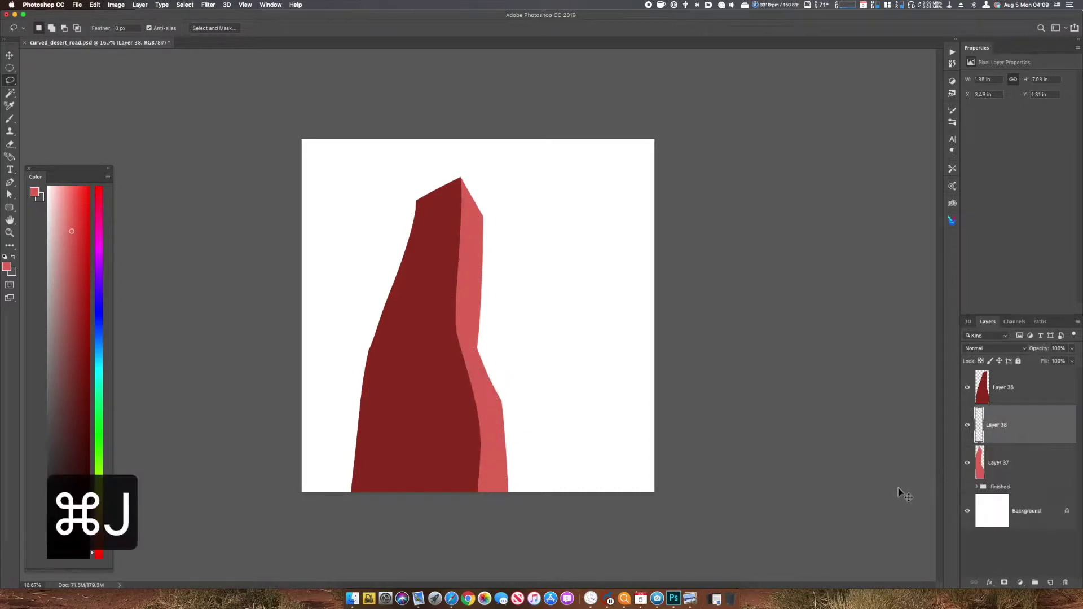
pyautogui.press('super+u')
pyautogui.moveTo(763, 312); pyautogui.dragTo(757, 314)
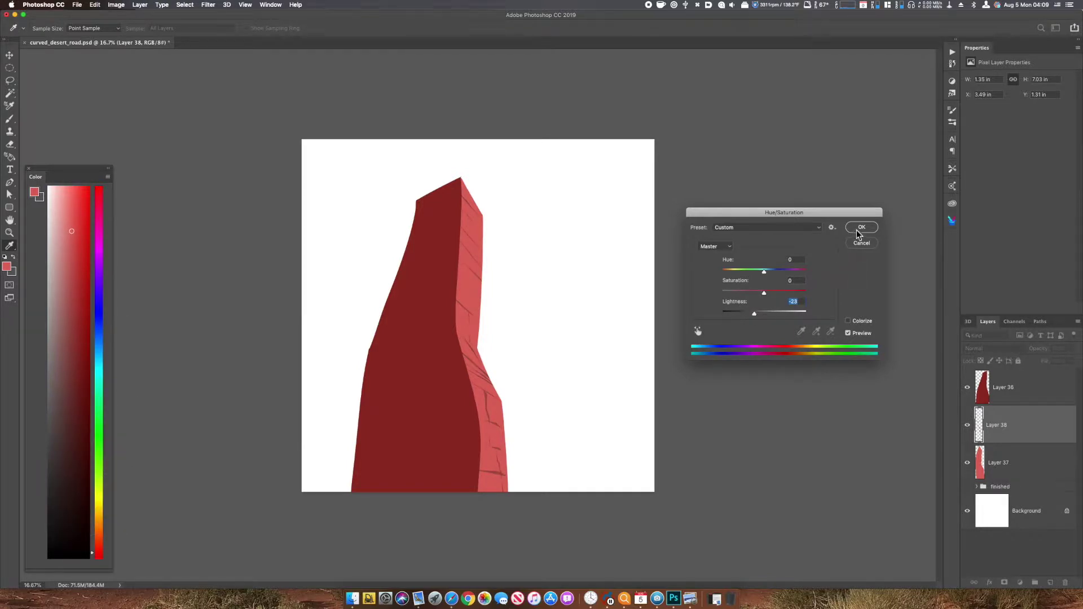
pyautogui.click(858, 234)
# - Outline more cracks down the light face, copy them, and darken to -15 lightness
pyautogui.press('l')
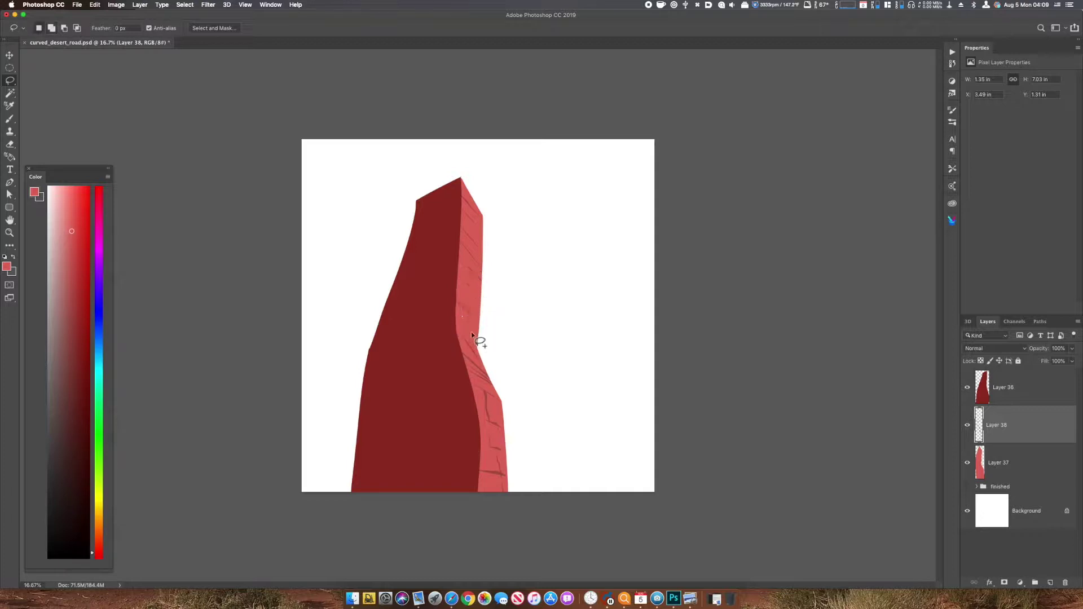
pyautogui.moveTo(471, 335)
pyautogui.mouseDown()
pyautogui.moveTo(492, 393)
pyautogui.moveTo(486, 458)
pyautogui.moveTo(497, 427)
pyautogui.mouseUp()
pyautogui.press('super+j')
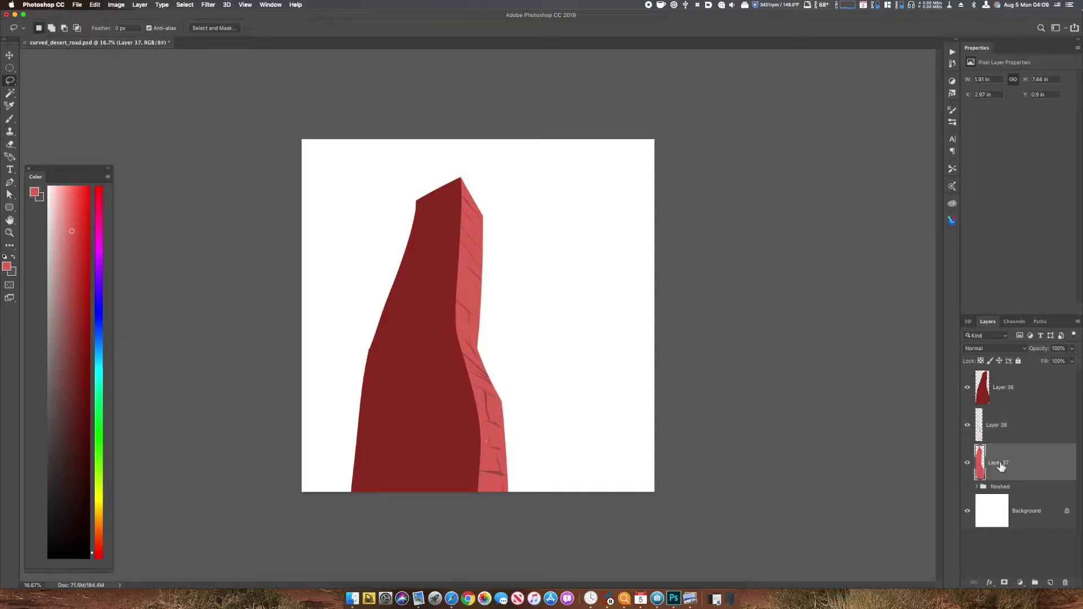
pyautogui.press('super+u')
pyautogui.moveTo(759, 315); pyautogui.dragTo(757, 314)
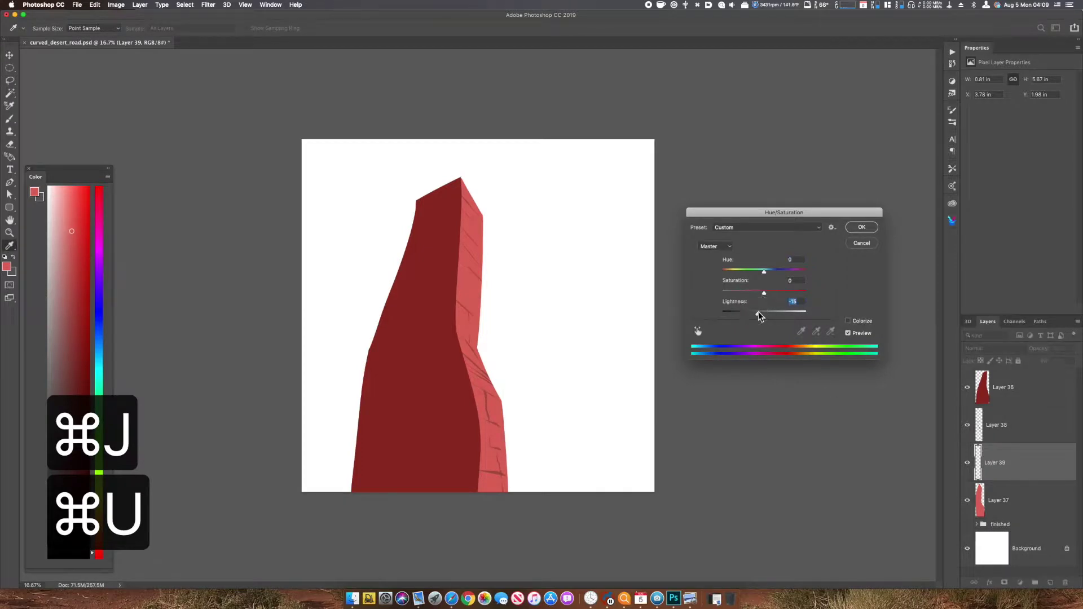
pyautogui.click(861, 227)
pyautogui.press('super+equal')
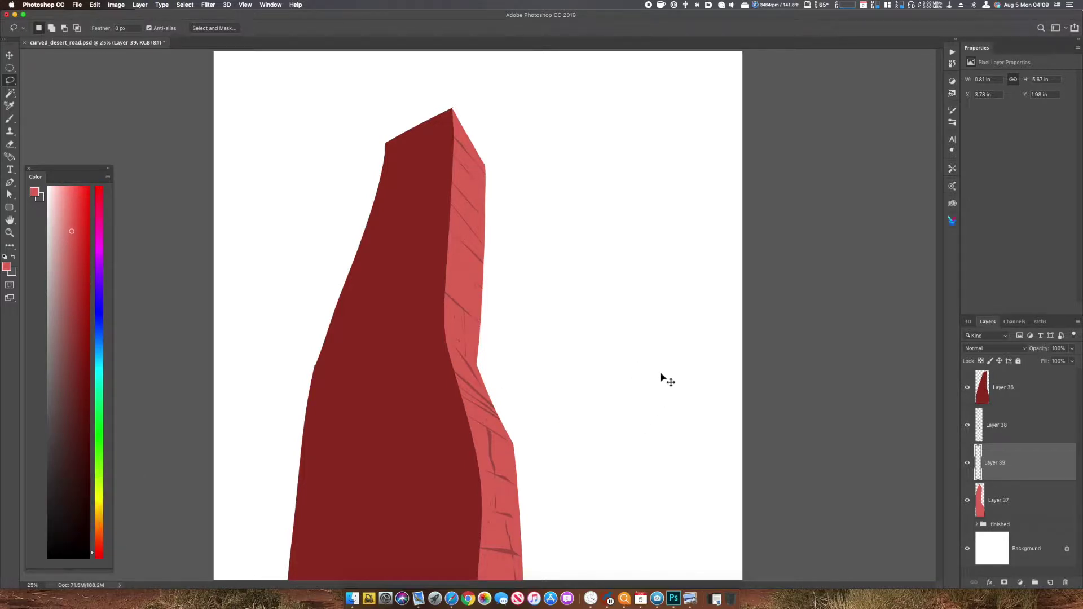
pyautogui.press('super+minus')
# - On the dark red cliff layer, outline crack slivers and a vertical crack across the front face
pyautogui.click(1021, 393)
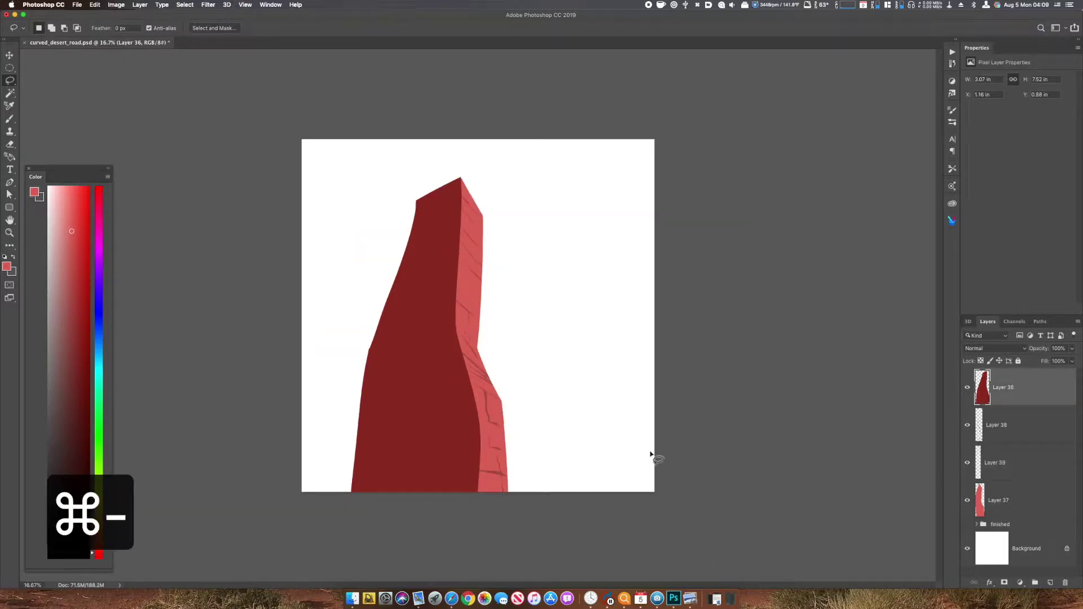
pyautogui.moveTo(410, 215); pyautogui.dragTo(466, 197)
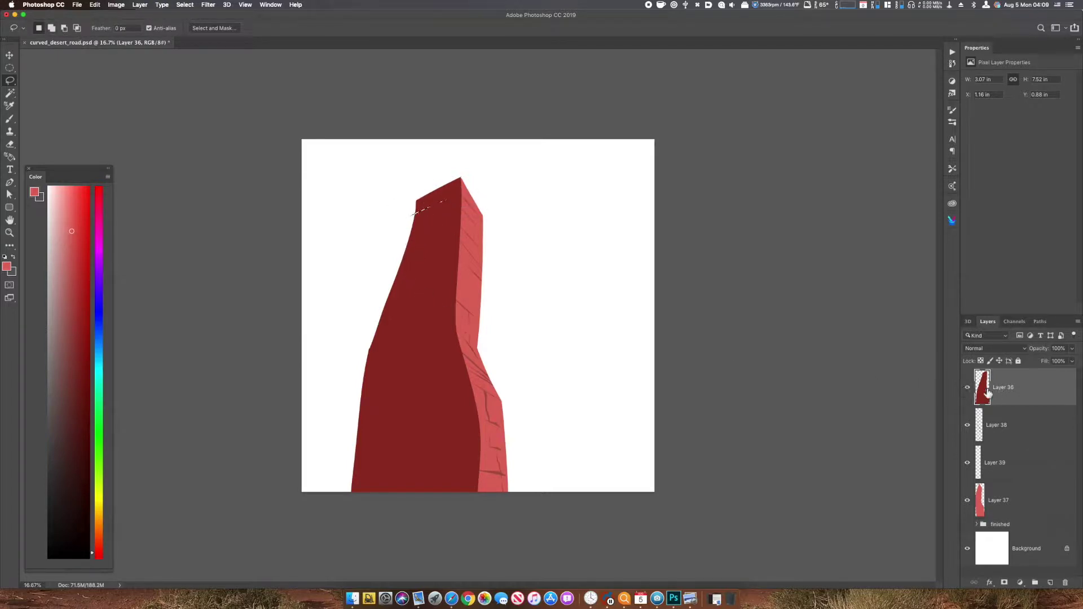
pyautogui.click(968, 389)
pyautogui.click(968, 389)
pyautogui.moveTo(454, 221)
pyautogui.mouseDown()
pyautogui.moveTo(398, 244)
pyautogui.moveTo(366, 344)
pyautogui.moveTo(452, 317)
pyautogui.mouseUp()
pyautogui.moveTo(368, 390)
pyautogui.mouseDown()
pyautogui.moveTo(409, 381)
pyautogui.moveTo(432, 406)
pyautogui.mouseUp()
pyautogui.moveTo(364, 438)
pyautogui.mouseDown()
pyautogui.moveTo(478, 430)
pyautogui.moveTo(411, 435)
pyautogui.mouseUp()
pyautogui.moveTo(358, 464)
pyautogui.mouseDown()
pyautogui.moveTo(495, 467)
pyautogui.moveTo(429, 451)
pyautogui.mouseUp()
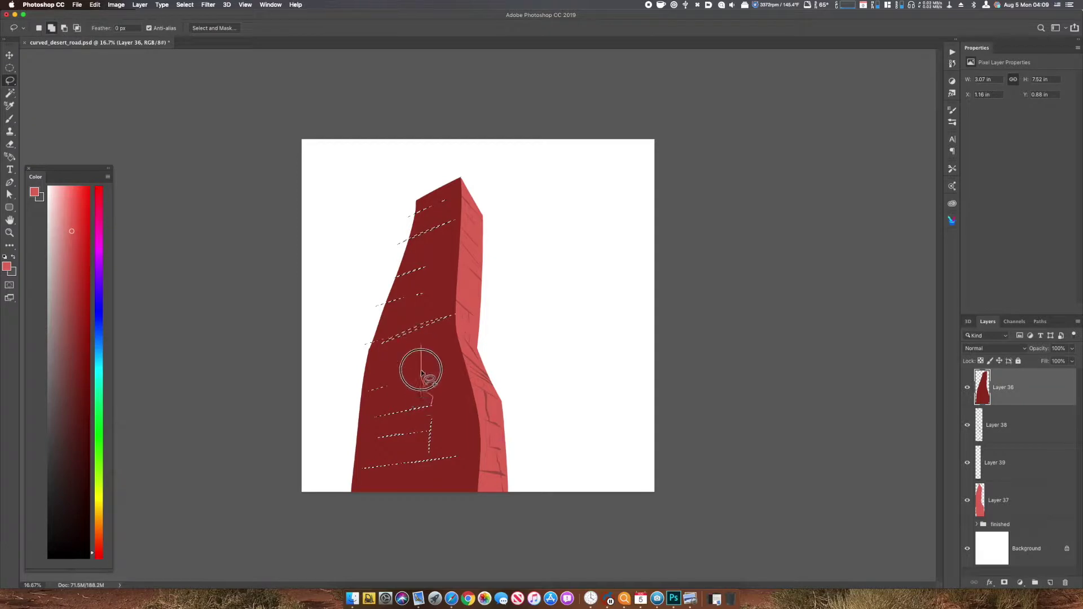
pyautogui.moveTo(436, 401)
pyautogui.mouseDown()
pyautogui.moveTo(419, 338)
pyautogui.moveTo(429, 294)
pyautogui.mouseUp()
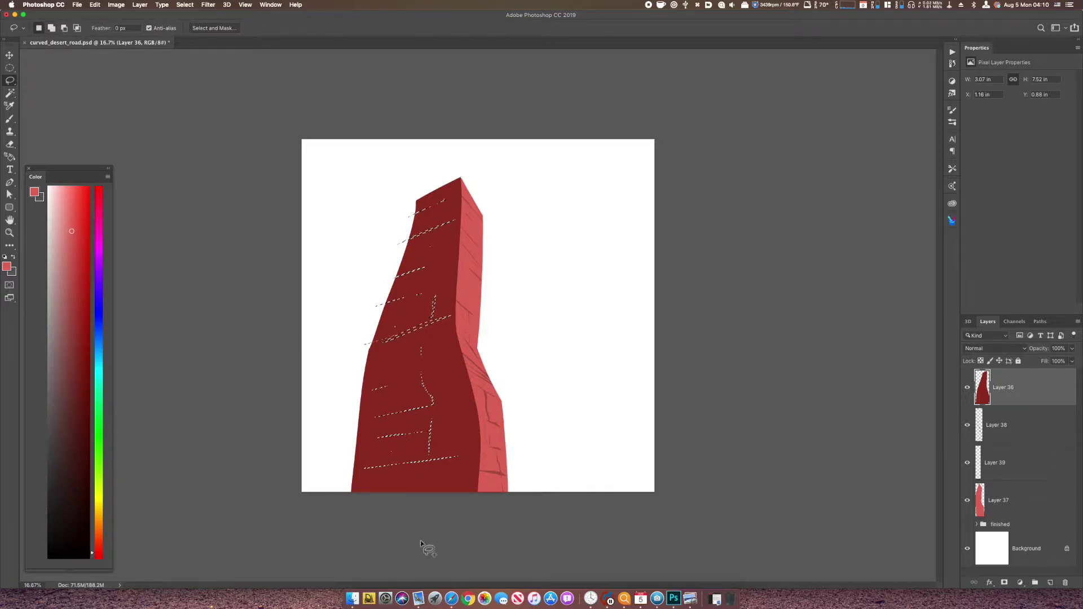
pyautogui.click(364, 504)
pyautogui.moveTo(364, 504)
pyautogui.mouseDown()
pyautogui.moveTo(379, 472)
pyautogui.moveTo(387, 527)
pyautogui.mouseUp()
pyautogui.press('super+z')
pyautogui.press('super+z')
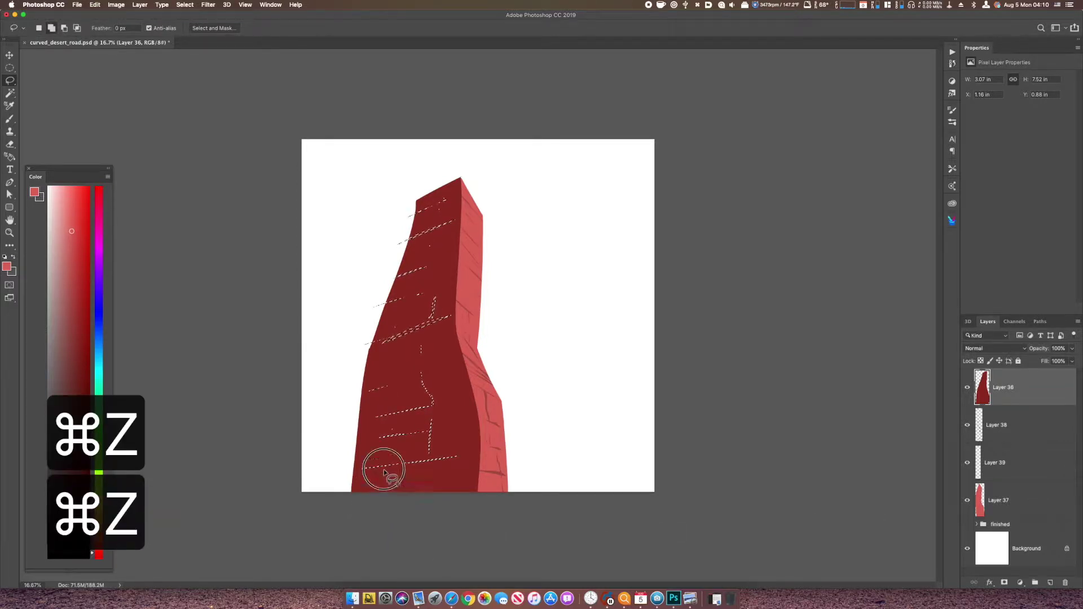
# - Copy the crack outlines to a new layer and darken them with Hue/Saturation
pyautogui.press('super+j')
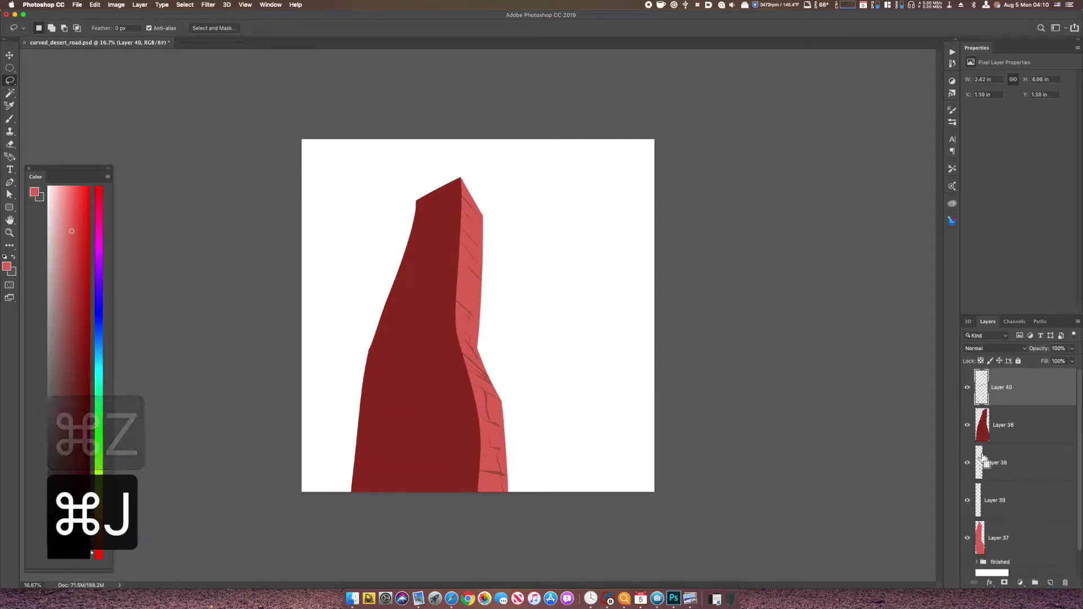
pyautogui.press('super+u')
pyautogui.moveTo(764, 312); pyautogui.dragTo(751, 314)
pyautogui.click(861, 228)
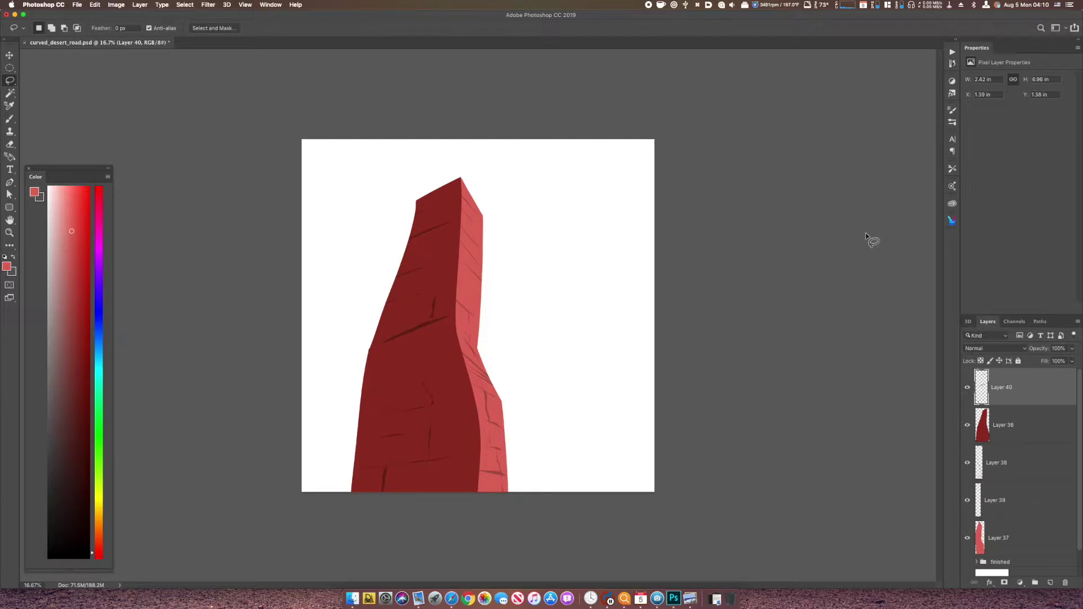
pyautogui.press('super+equal')
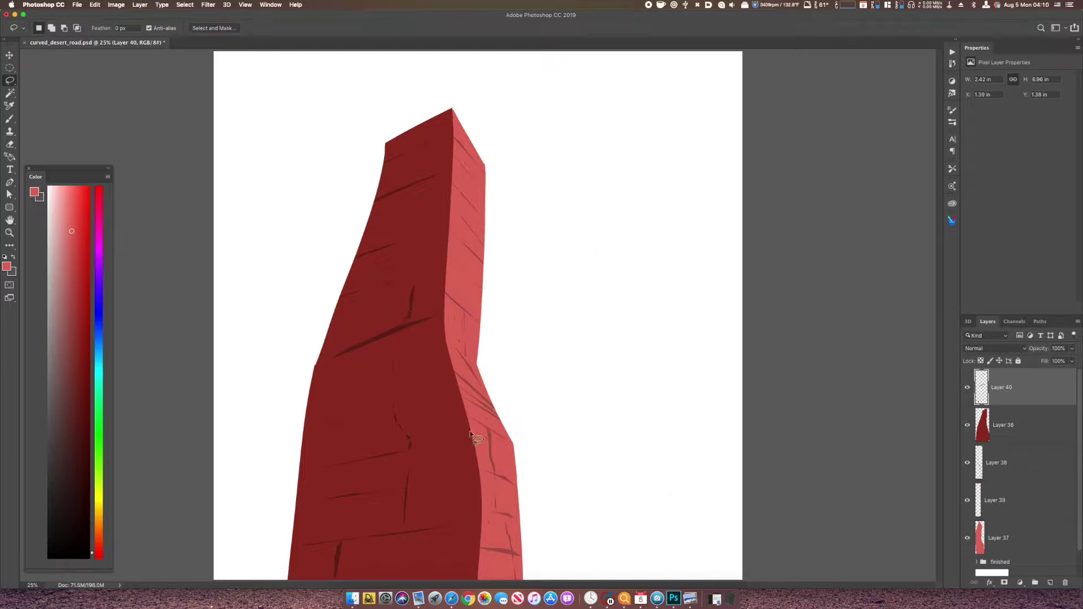
pyautogui.press('super+minus')
pyautogui.press('super+minus')
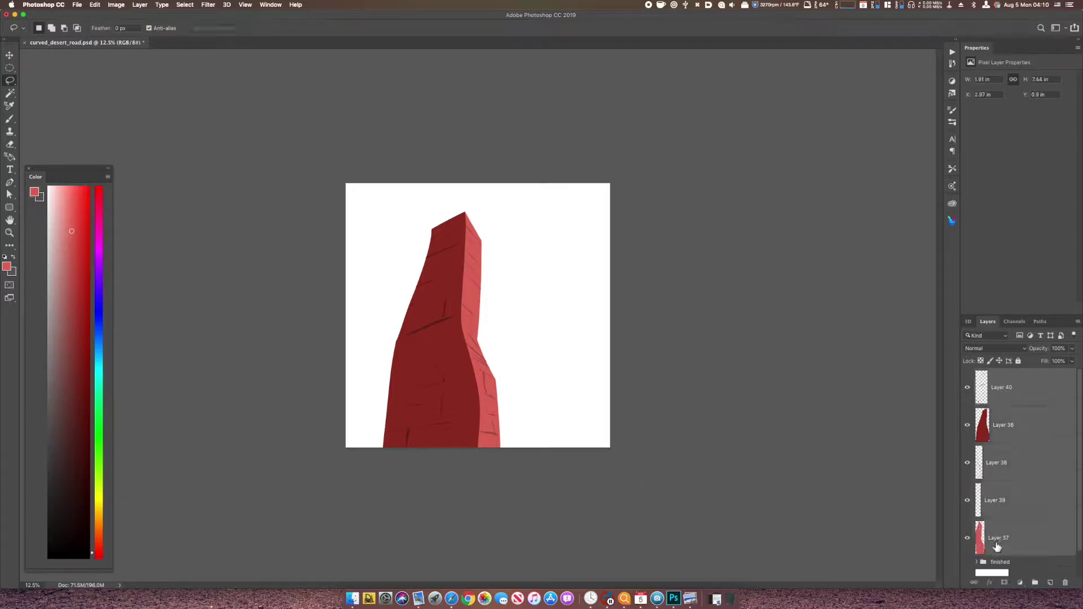
# - Group the cliff layers together and name the group 'cliff'
pyautogui.moveTo(997, 545); pyautogui.dragTo(939, 576)
pyautogui.press('super+g')
pyautogui.doubleClick(998, 373)
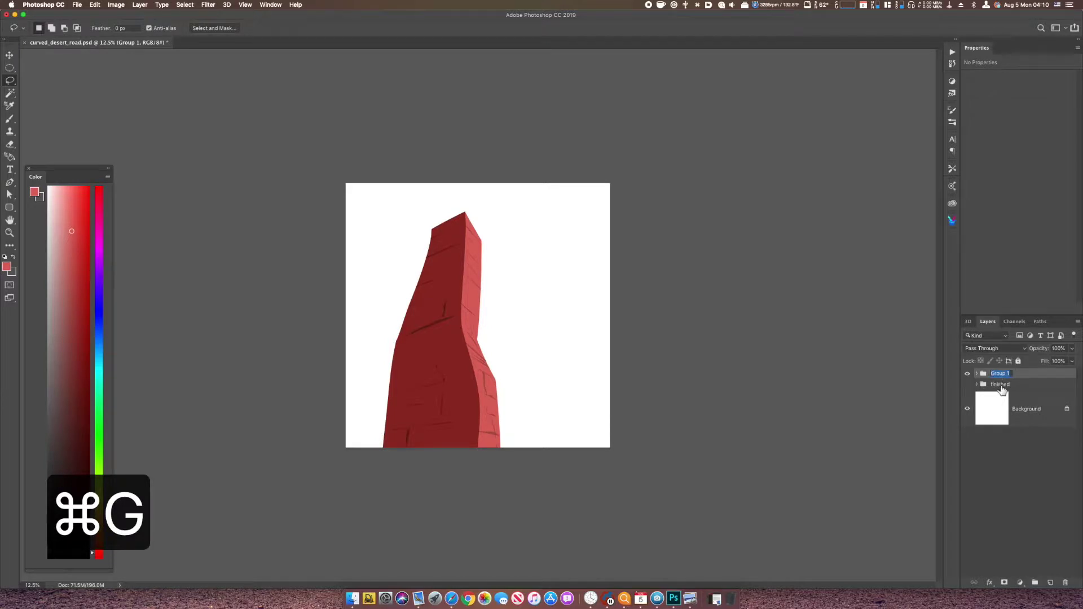
pyautogui.write('cliff')
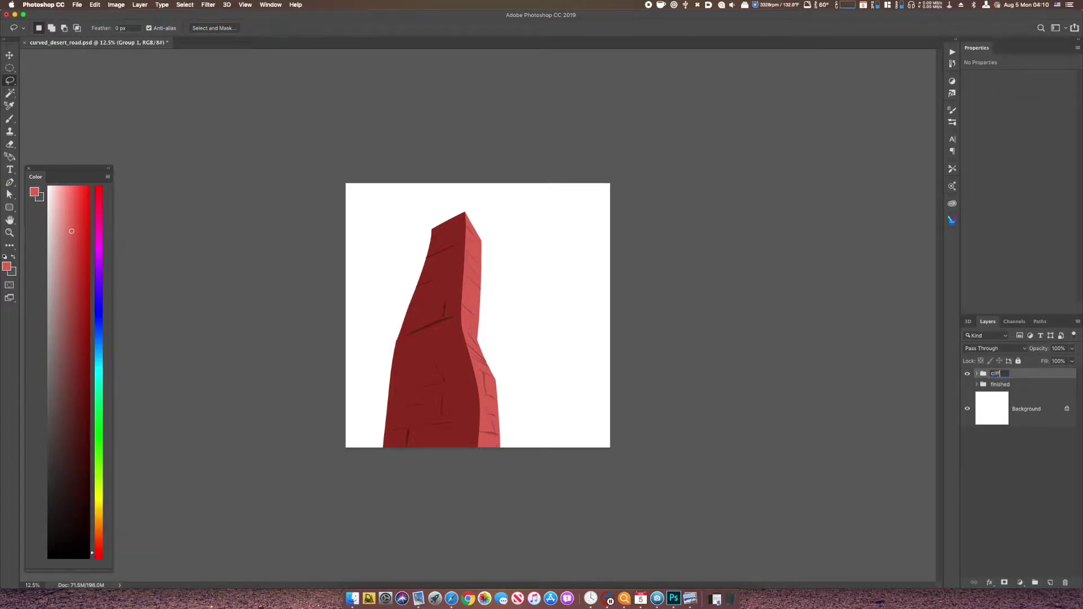
pyautogui.press('Return')
# - On a new layer, lasso a mountain range behind the cliff and fill it with pale teal
pyautogui.click(1000, 385)
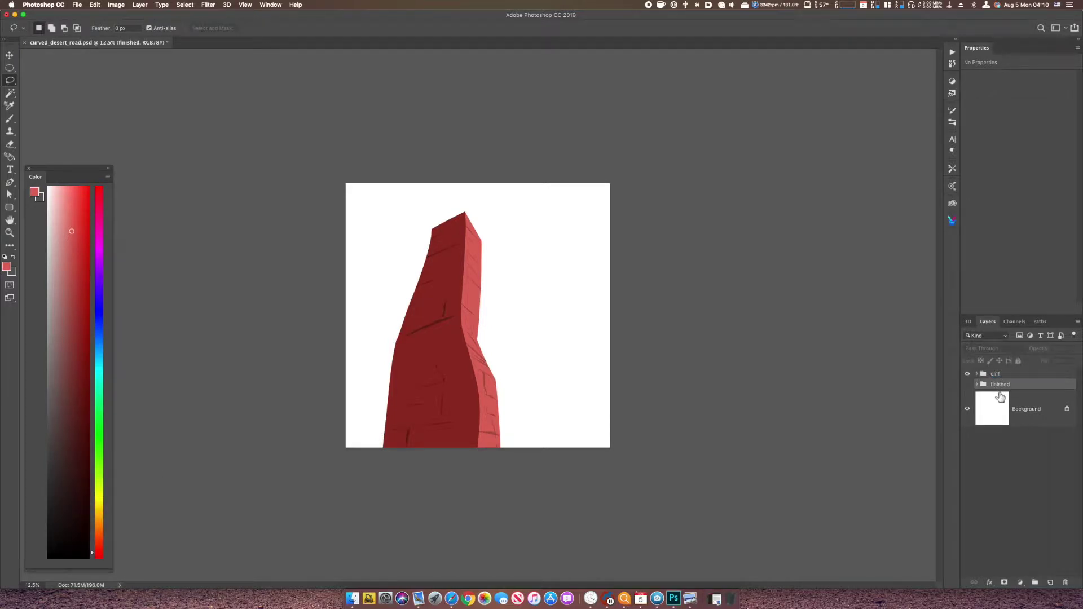
pyautogui.press('super+shift+n')
pyautogui.press('super+shift+Return')
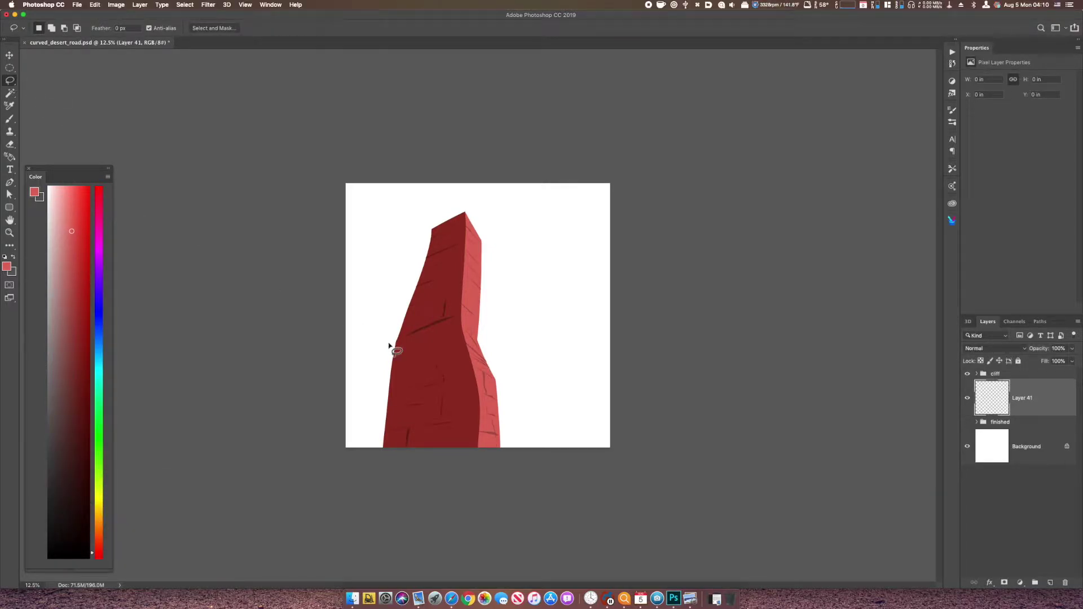
pyautogui.moveTo(351, 414)
pyautogui.mouseDown()
pyautogui.moveTo(375, 371)
pyautogui.moveTo(383, 409)
pyautogui.moveTo(411, 430)
pyautogui.moveTo(473, 420)
pyautogui.moveTo(557, 304)
pyautogui.moveTo(583, 365)
pyautogui.moveTo(641, 432)
pyautogui.moveTo(616, 480)
pyautogui.moveTo(244, 510)
pyautogui.mouseUp()
pyautogui.click(97, 357)
pyautogui.moveTo(82, 278)
pyautogui.mouseDown()
pyautogui.moveTo(69, 249)
pyautogui.moveTo(67, 293)
pyautogui.moveTo(79, 279)
pyautogui.moveTo(75, 240)
pyautogui.moveTo(64, 252)
pyautogui.mouseUp()
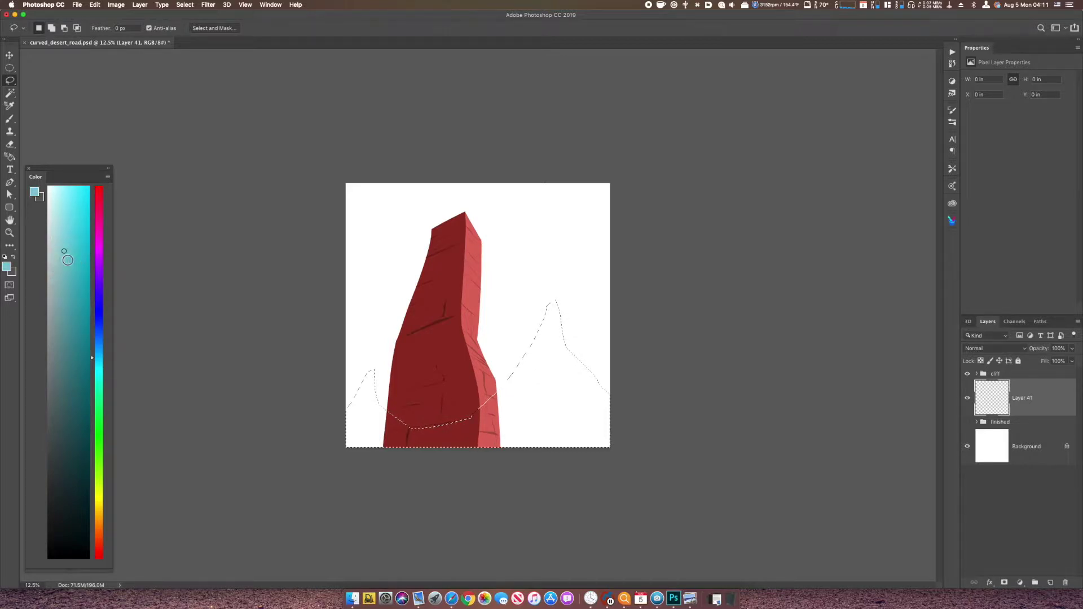
pyautogui.hotkey('alt', 'BackSpace')
pyautogui.press('super+d')
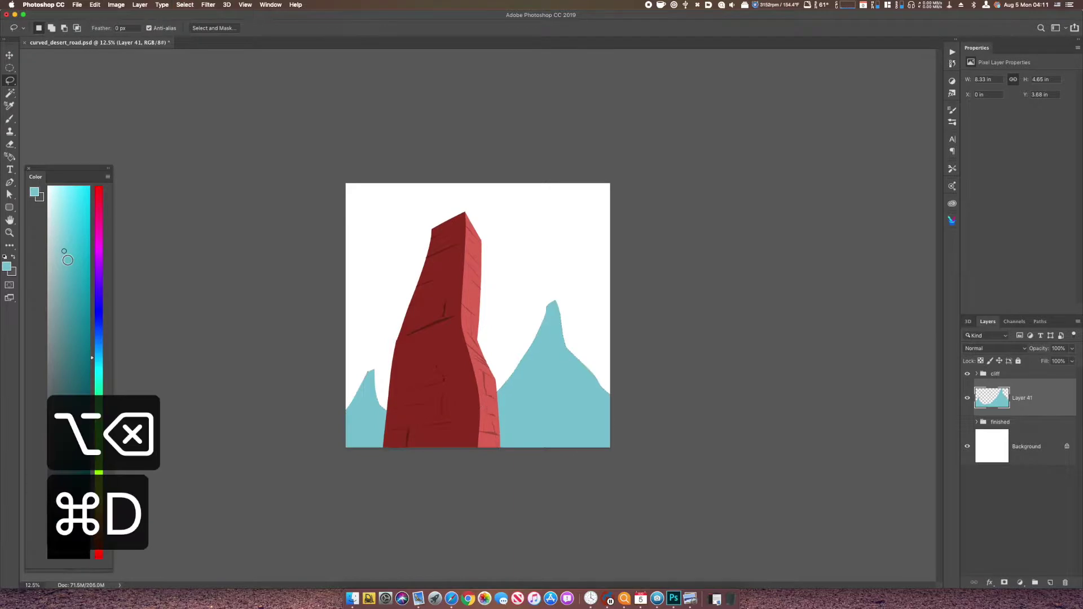
pyautogui.press('super+equal')
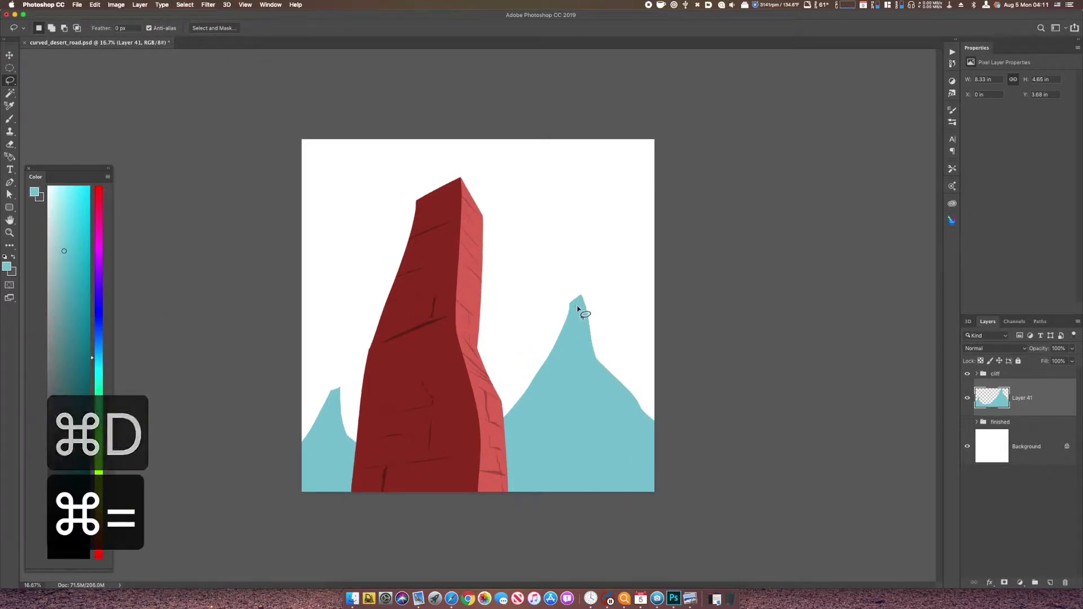
# - Outline thin ridge strips along the edges of the left and right teal peaks
pyautogui.moveTo(570, 310)
pyautogui.mouseDown()
pyautogui.moveTo(562, 358)
pyautogui.moveTo(554, 373)
pyautogui.moveTo(573, 327)
pyautogui.moveTo(526, 407)
pyautogui.moveTo(565, 336)
pyautogui.mouseUp()
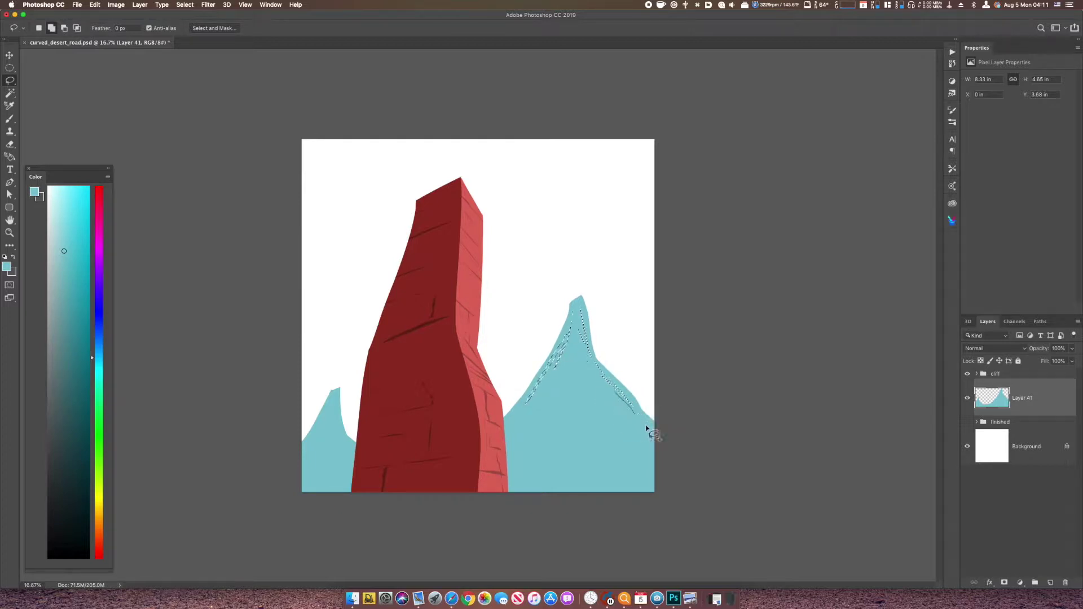
pyautogui.moveTo(629, 404); pyautogui.dragTo(643, 420)
pyautogui.moveTo(332, 401)
pyautogui.mouseDown()
pyautogui.moveTo(311, 443)
pyautogui.moveTo(340, 398)
pyautogui.moveTo(346, 441)
pyautogui.moveTo(334, 398)
pyautogui.moveTo(331, 435)
pyautogui.moveTo(324, 427)
pyautogui.moveTo(302, 467)
pyautogui.moveTo(310, 439)
pyautogui.moveTo(313, 448)
pyautogui.moveTo(340, 431)
pyautogui.moveTo(354, 449)
pyautogui.moveTo(334, 415)
pyautogui.mouseUp()
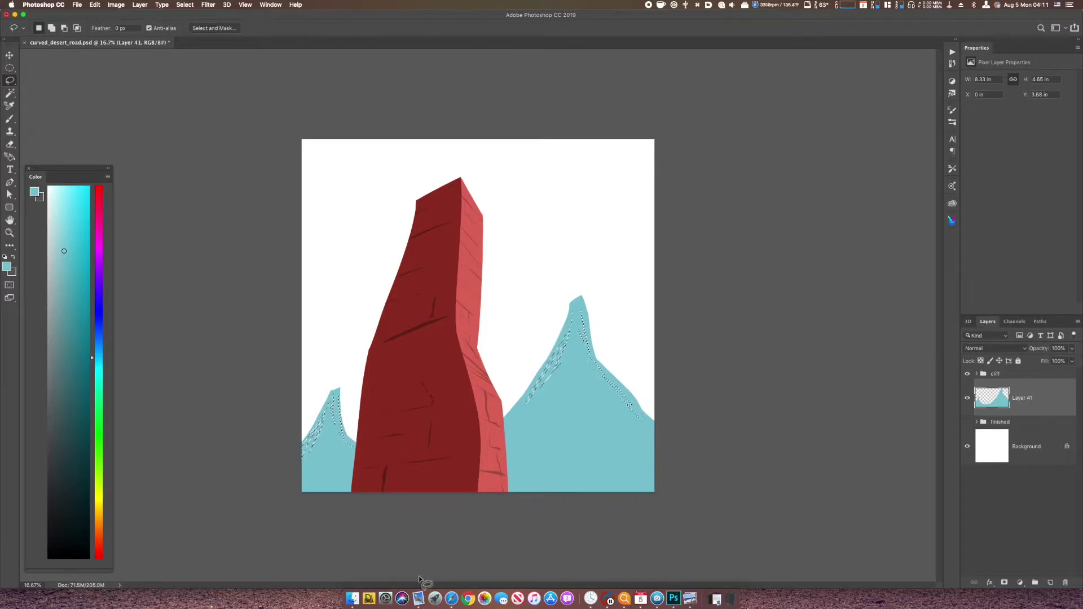
pyautogui.moveTo(603, 382); pyautogui.dragTo(603, 381)
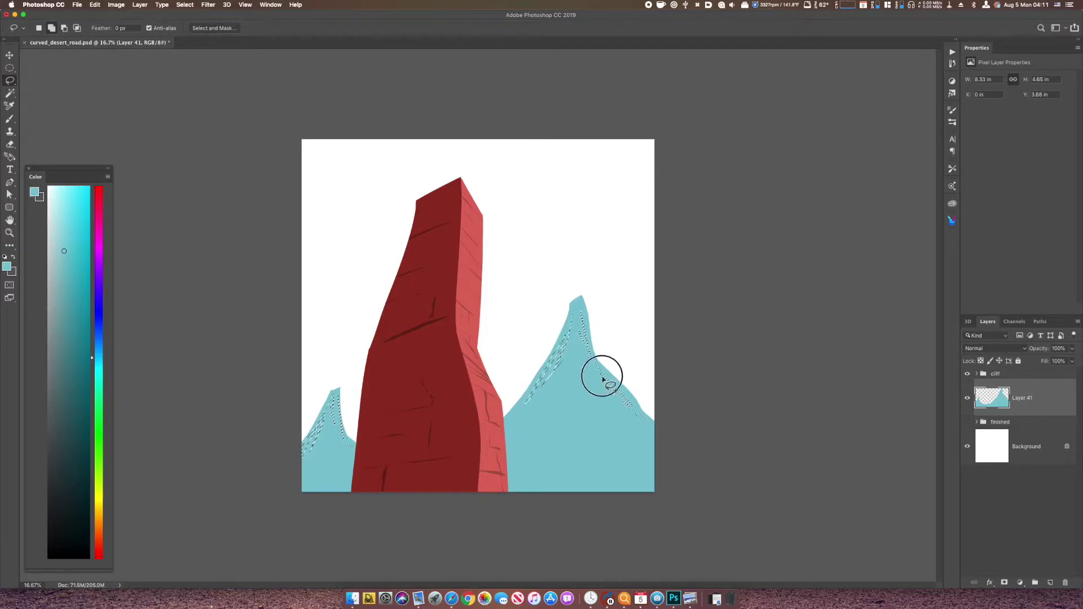
# - Copy the ridge strips to a new layer, raise their lightness, and check values in grayscale
pyautogui.press('super+j')
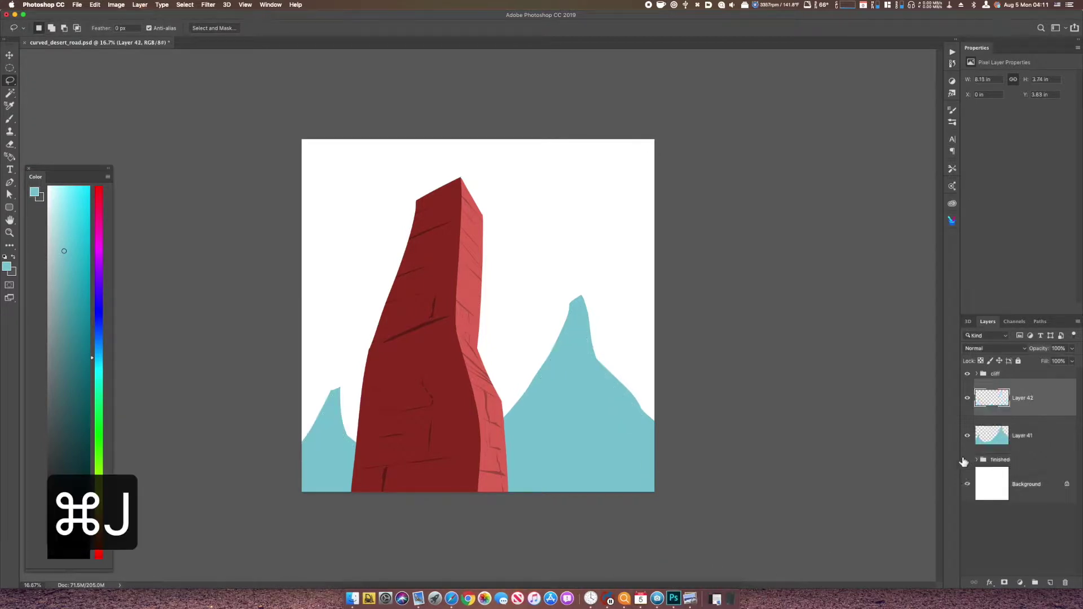
pyautogui.press('super+u')
pyautogui.moveTo(766, 314); pyautogui.dragTo(777, 314)
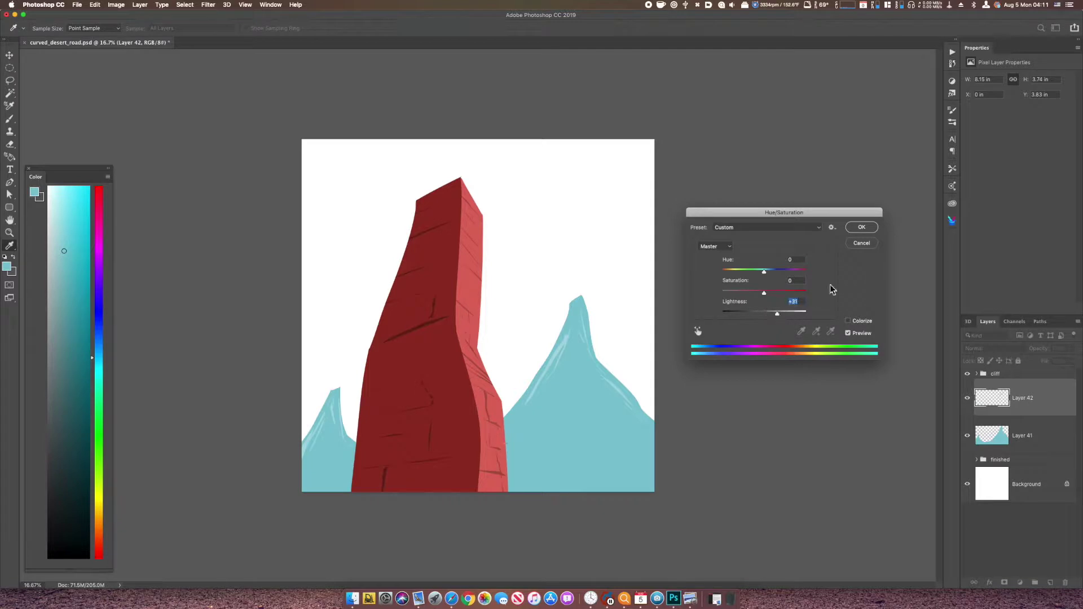
pyautogui.click(861, 231)
pyautogui.press('l')
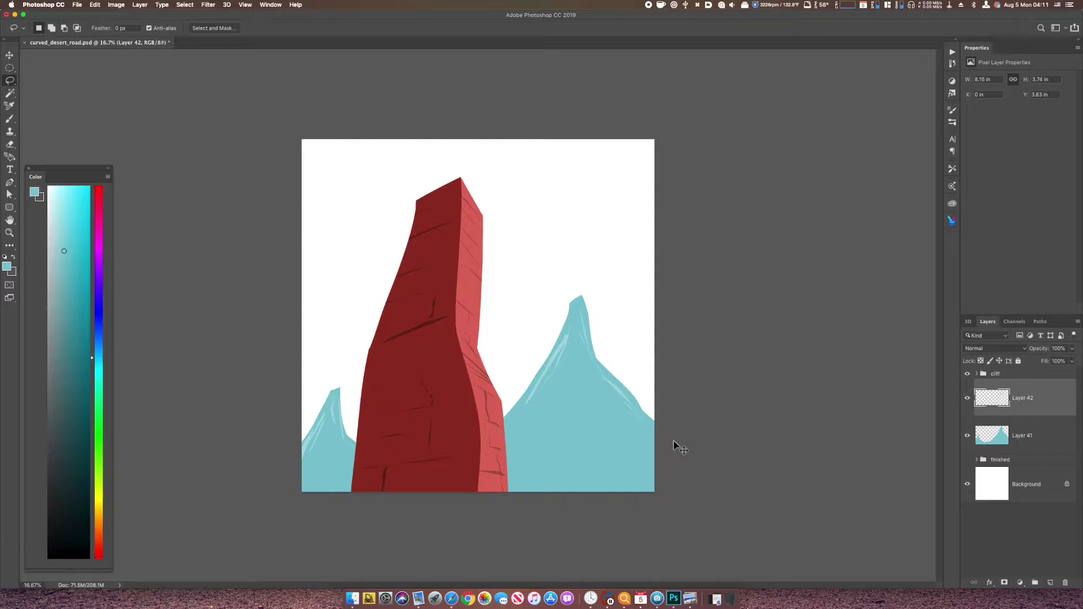
pyautogui.press('super+y')
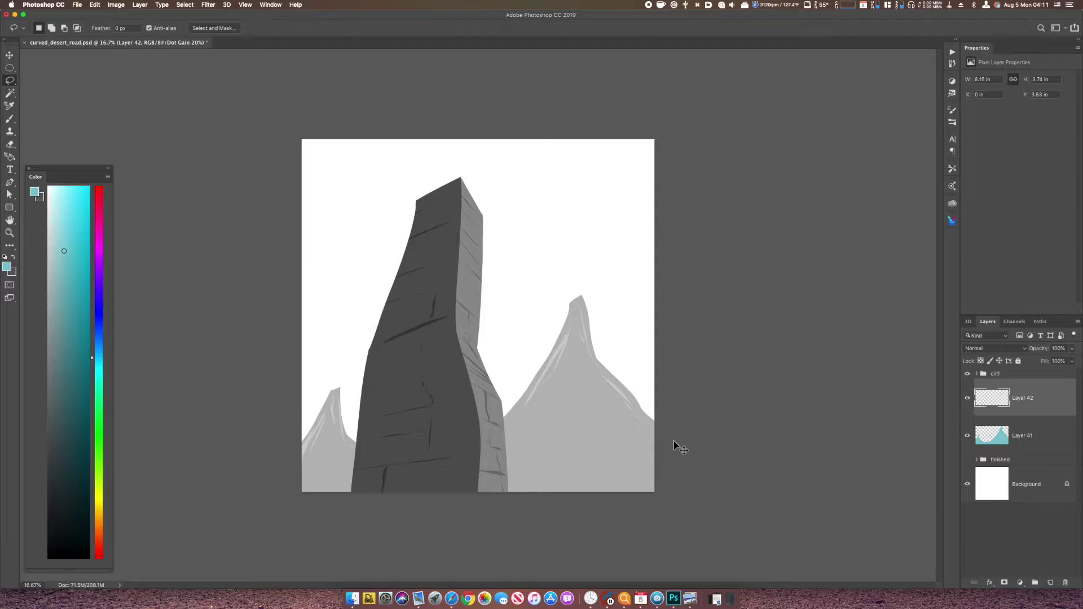
pyautogui.press('super+y')
pyautogui.press('super+y')
pyautogui.press('super+y')
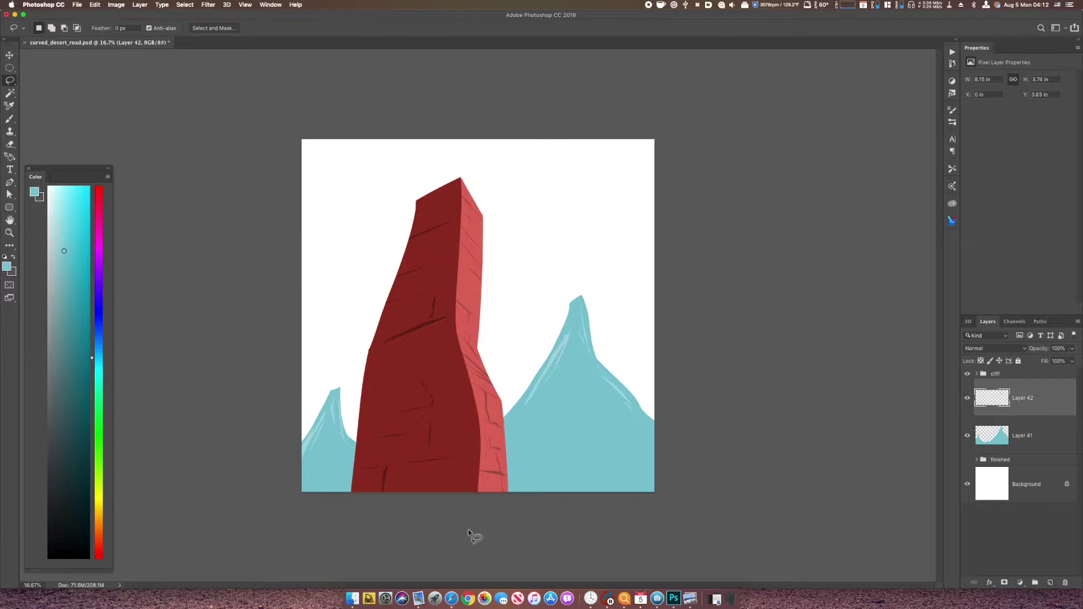
# - Group both mountain layers and name the group 'mountain'
pyautogui.keyDown('shift'); pyautogui.click(1006, 439); pyautogui.keyUp('shift')
pyautogui.press('super+g')
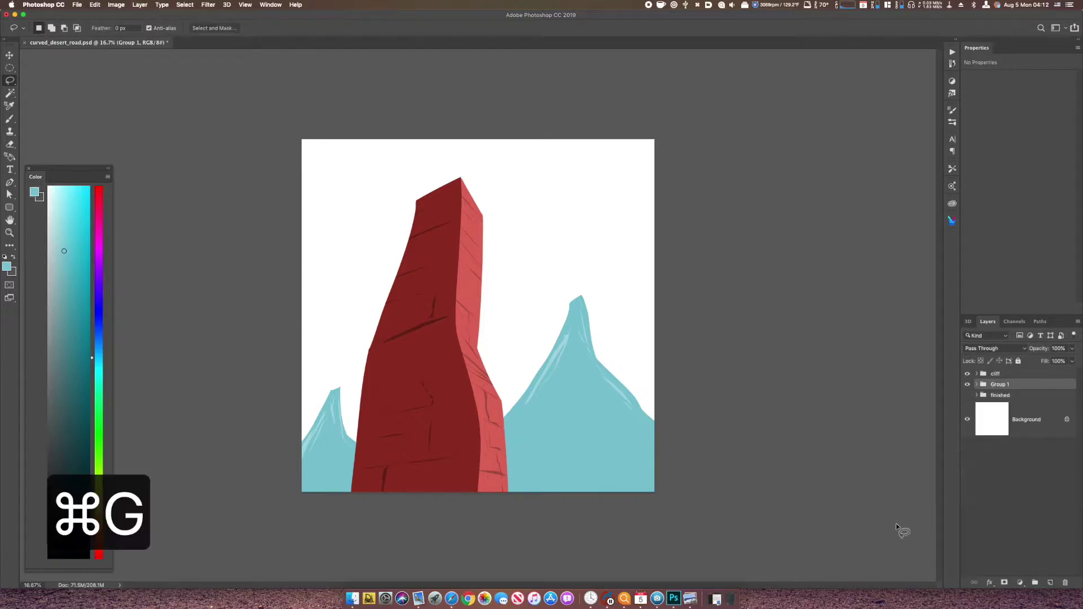
pyautogui.doubleClick(1000, 384)
pyautogui.write('mountain')
pyautogui.press('Return')
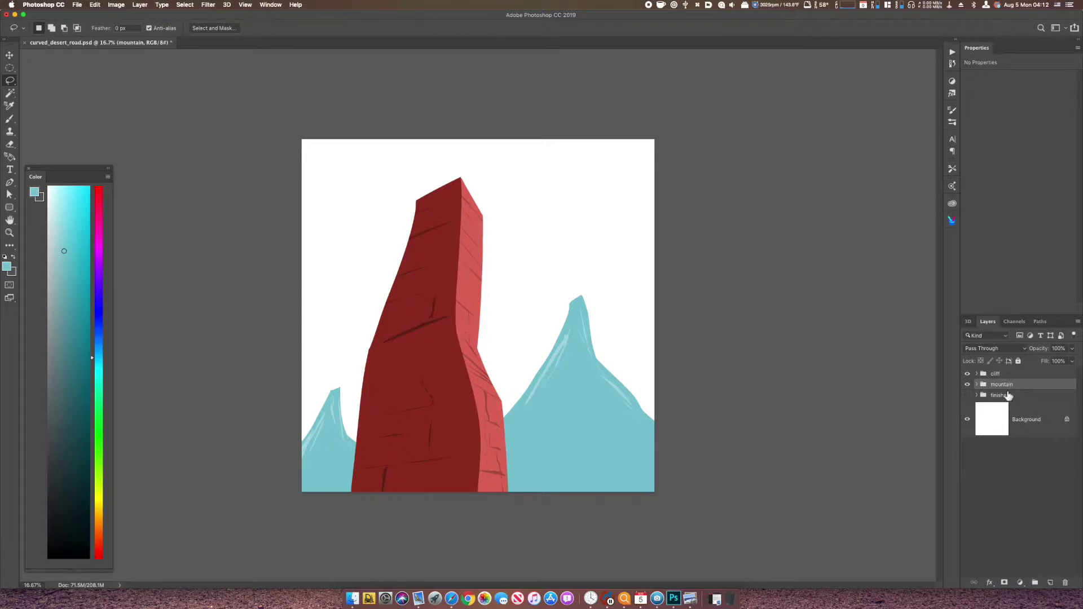
# - On a new layer, lasso a lower-right rock and fill it with the sampled cliff light red
pyautogui.press('shift+super+n')
pyautogui.press('shift+super+Return')
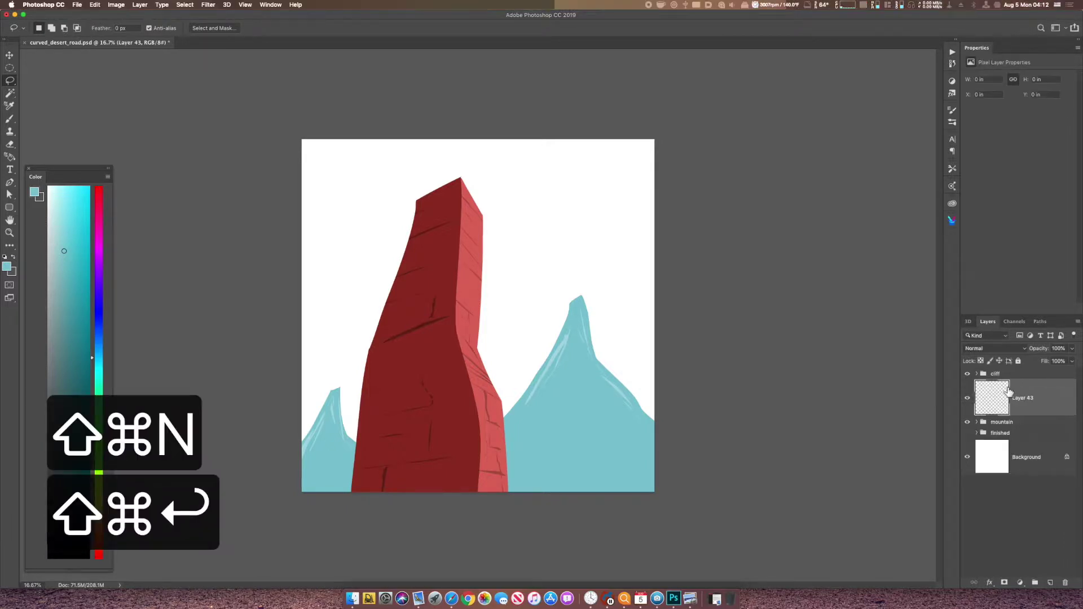
pyautogui.moveTo(585, 490)
pyautogui.mouseDown()
pyautogui.moveTo(625, 443)
pyautogui.moveTo(649, 443)
pyautogui.moveTo(661, 483)
pyautogui.moveTo(614, 509)
pyautogui.moveTo(573, 514)
pyautogui.mouseUp()
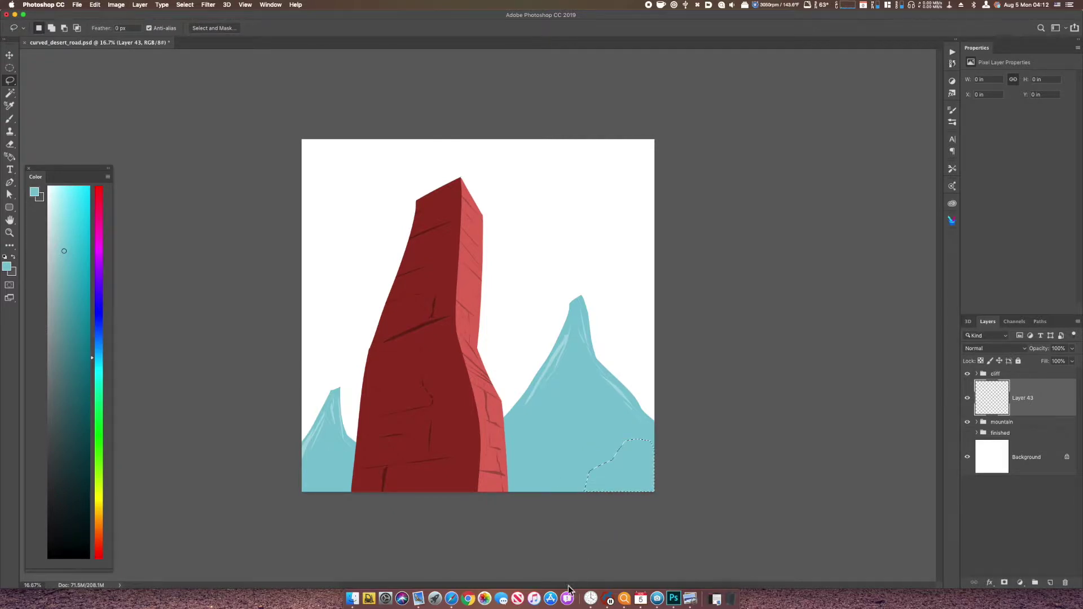
pyautogui.press('i')
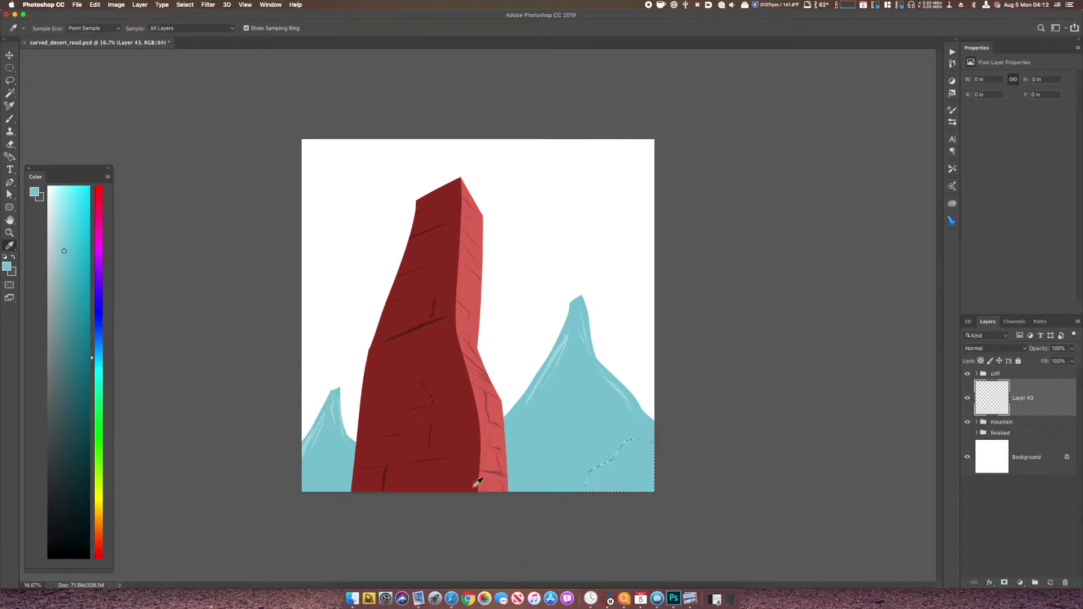
pyautogui.click(492, 482)
pyautogui.hotkey('alt', 'BackSpace')
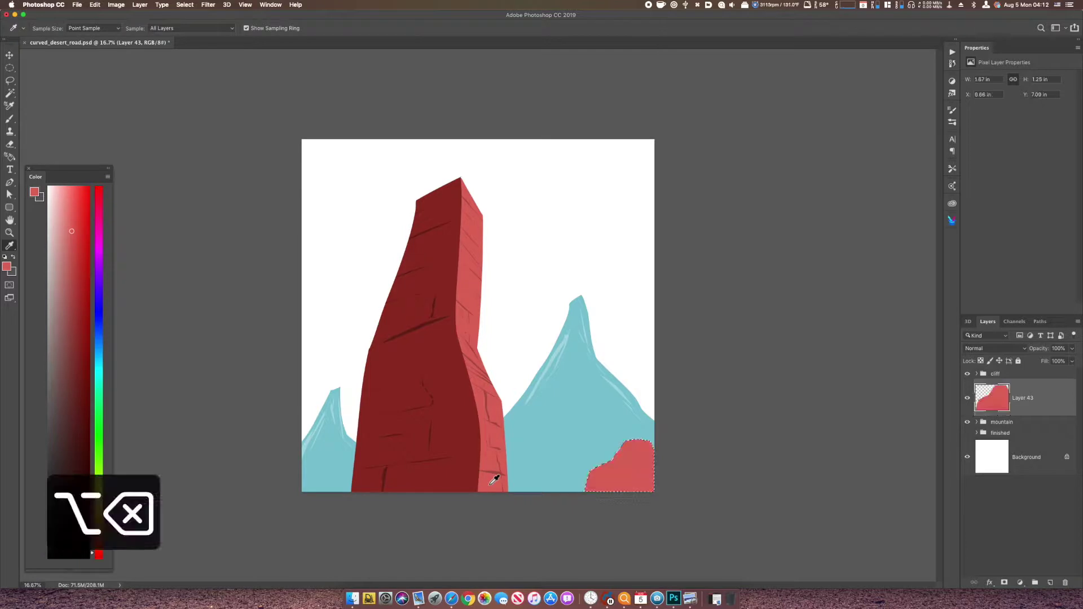
pyautogui.press('super+d')
pyautogui.press('l')
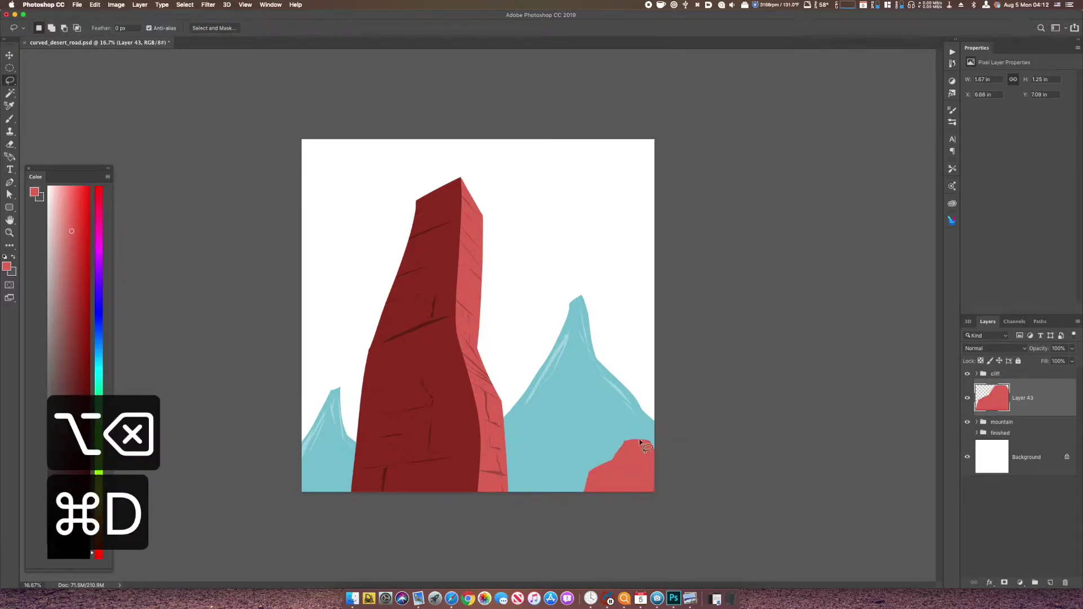
# - Darken copies of the rock's left portion and another shaded area to about -20 lightness
pyautogui.moveTo(642, 442)
pyautogui.mouseDown()
pyautogui.moveTo(615, 467)
pyautogui.moveTo(632, 465)
pyautogui.moveTo(607, 502)
pyautogui.moveTo(570, 503)
pyautogui.moveTo(581, 455)
pyautogui.moveTo(642, 441)
pyautogui.mouseUp()
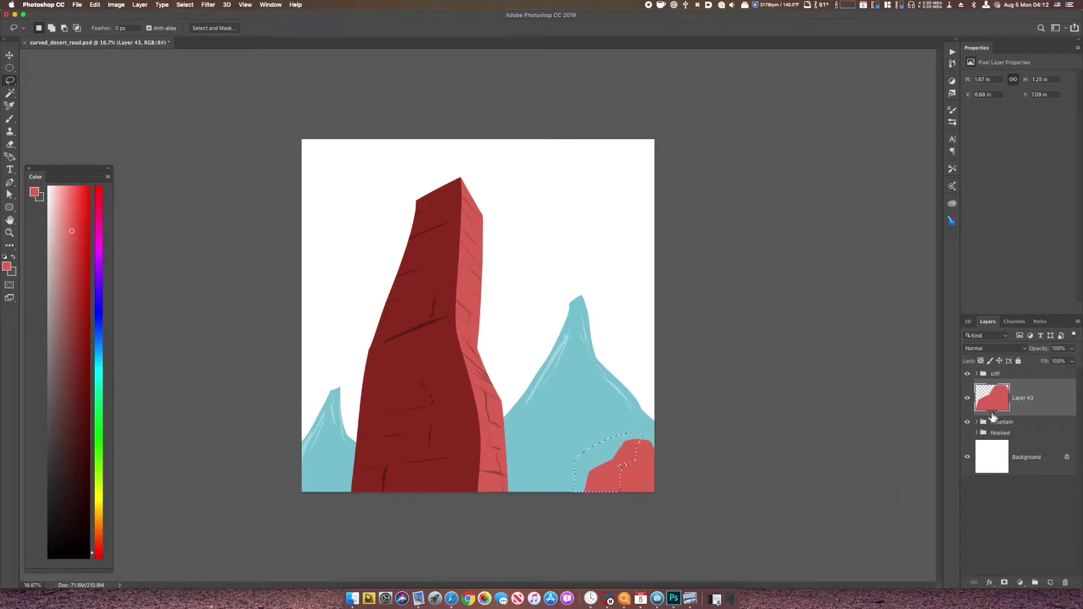
pyautogui.press('cmd+j')
pyautogui.press('cmd+u')
pyautogui.moveTo(764, 311); pyautogui.dragTo(753, 314)
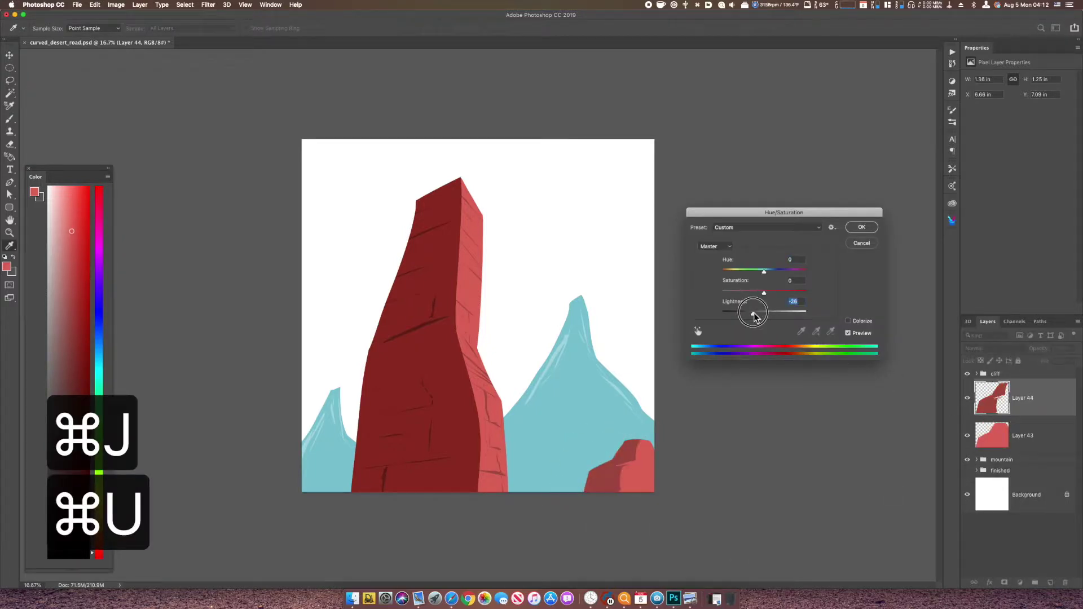
pyautogui.click(863, 227)
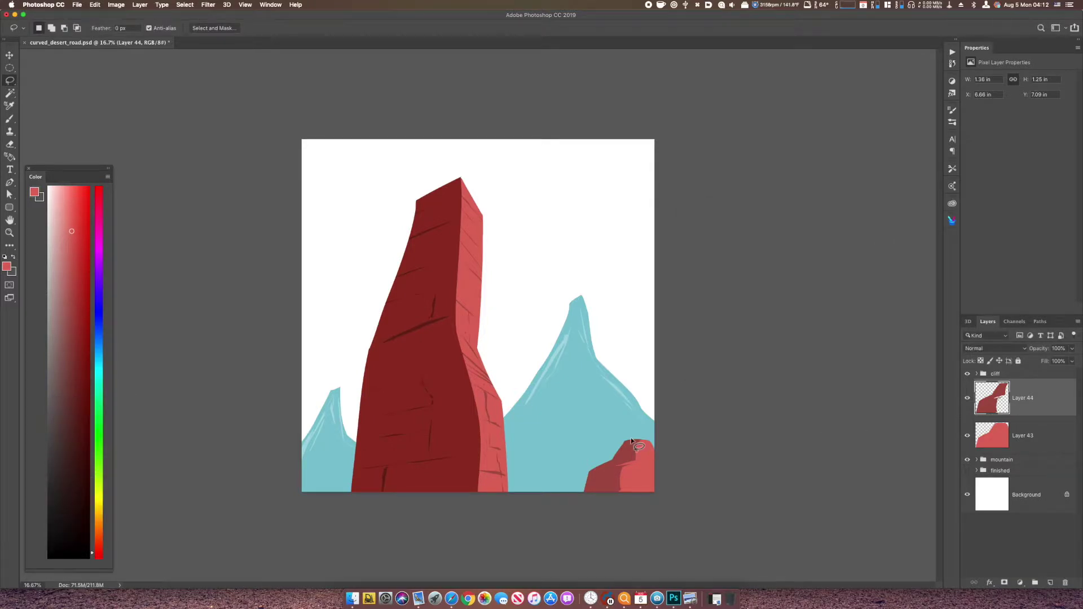
pyautogui.moveTo(630, 441)
pyautogui.mouseDown()
pyautogui.moveTo(602, 499)
pyautogui.moveTo(590, 502)
pyautogui.moveTo(575, 463)
pyautogui.moveTo(640, 428)
pyautogui.mouseUp()
pyautogui.press('super+j')
pyautogui.press('super+u')
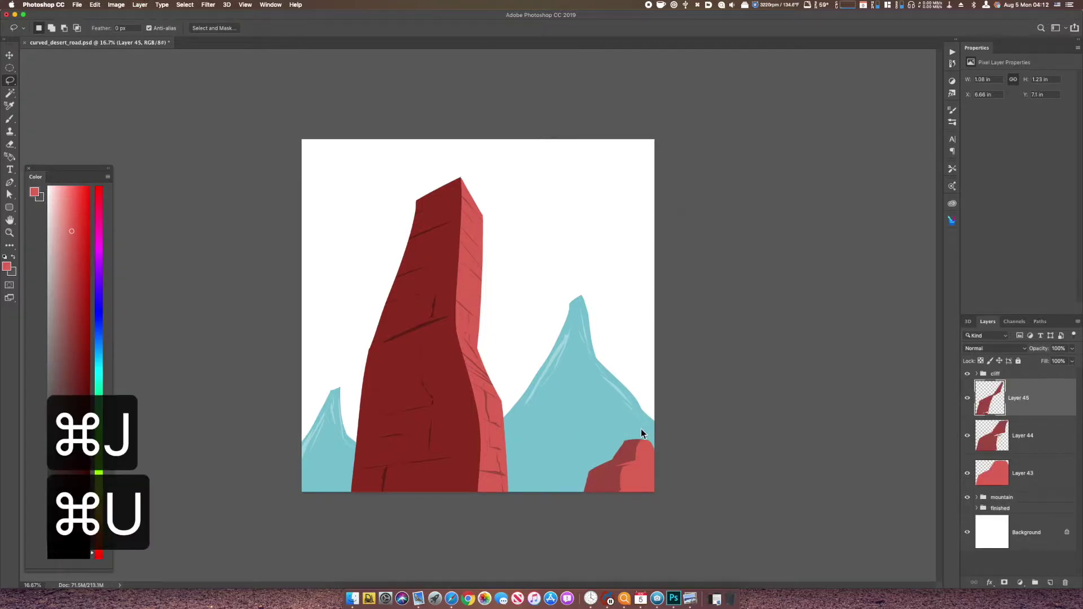
pyautogui.moveTo(764, 313); pyautogui.dragTo(748, 312)
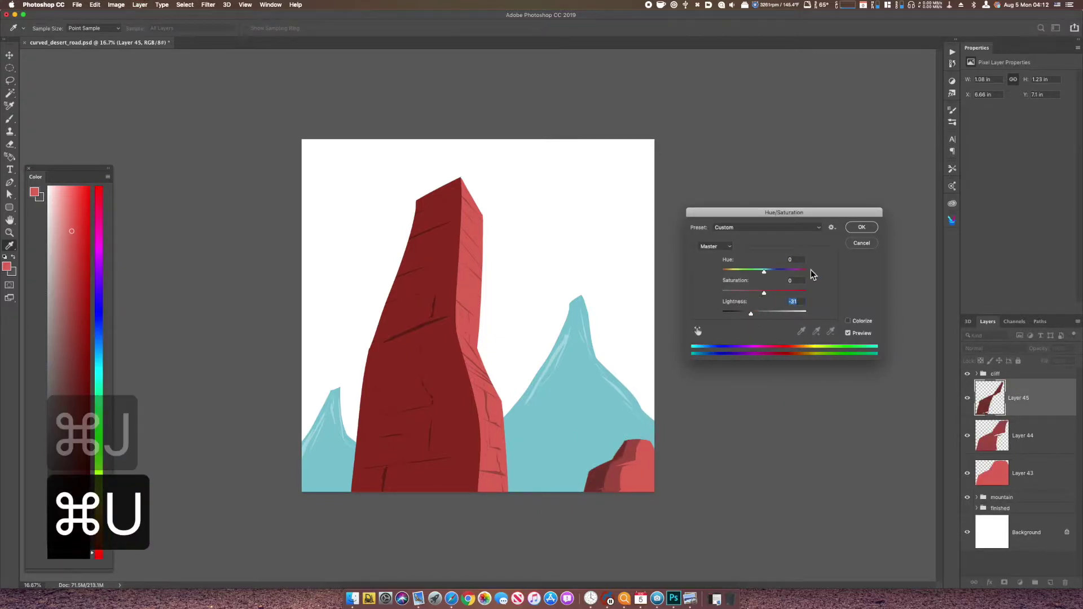
pyautogui.click(861, 227)
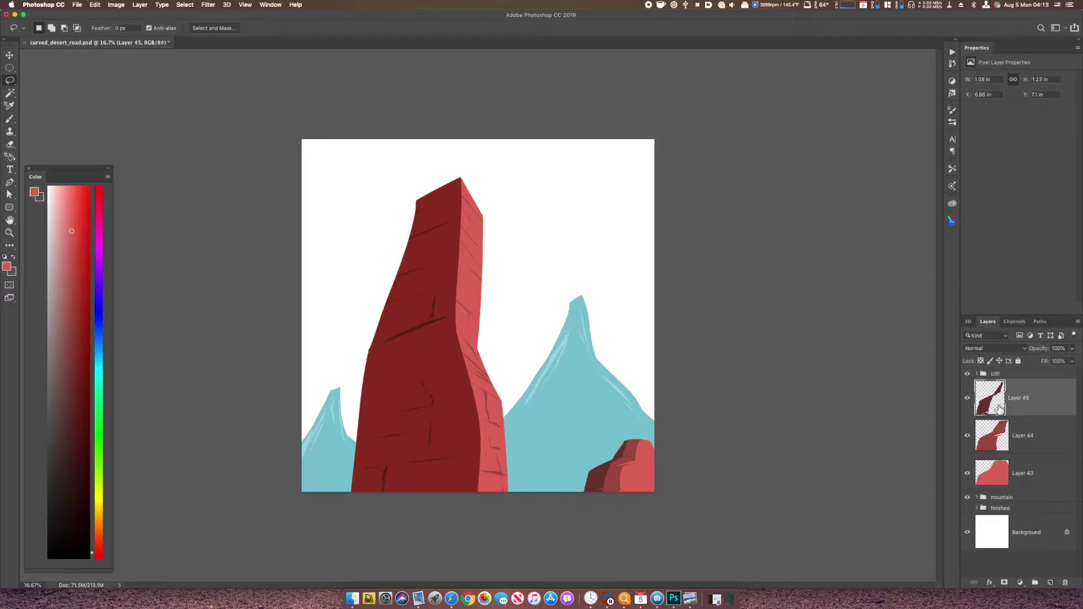
# - Darken a lower-left facet and further facets copied from base Layer 43
pyautogui.moveTo(599, 475)
pyautogui.mouseDown()
pyautogui.moveTo(592, 495)
pyautogui.moveTo(603, 500)
pyautogui.mouseUp()
pyautogui.hotkey('ctrl', 'j')
pyautogui.hotkey('ctrl', 'u')
pyautogui.moveTo(764, 313); pyautogui.dragTo(756, 314)
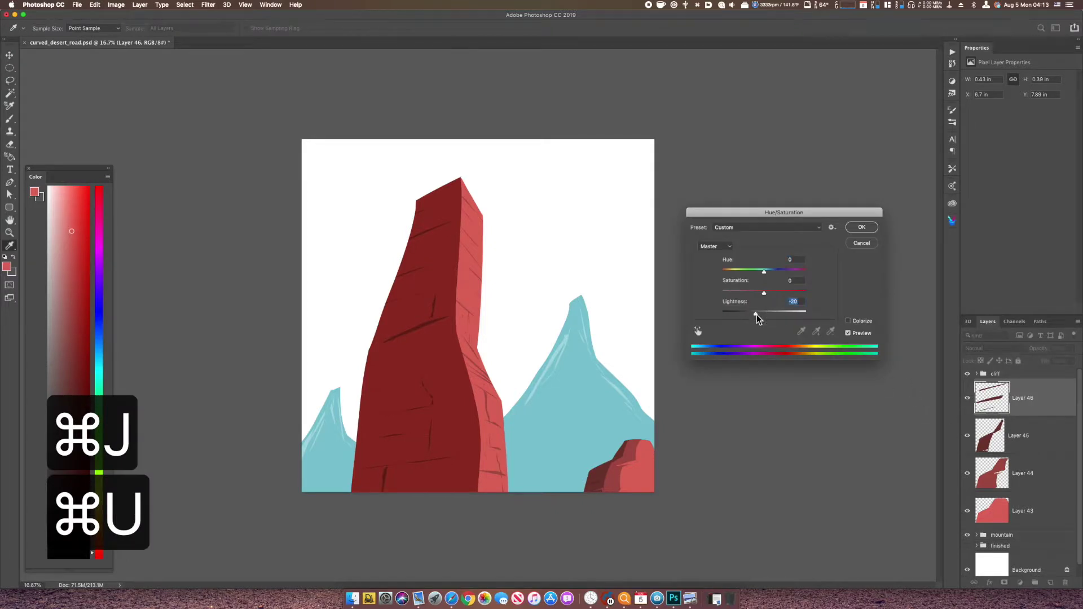
pyautogui.click(862, 227)
pyautogui.click(984, 511)
pyautogui.moveTo(643, 453)
pyautogui.mouseDown()
pyautogui.moveTo(649, 477)
pyautogui.moveTo(616, 485)
pyautogui.moveTo(642, 474)
pyautogui.moveTo(651, 489)
pyautogui.moveTo(649, 446)
pyautogui.moveTo(638, 447)
pyautogui.moveTo(651, 491)
pyautogui.mouseUp()
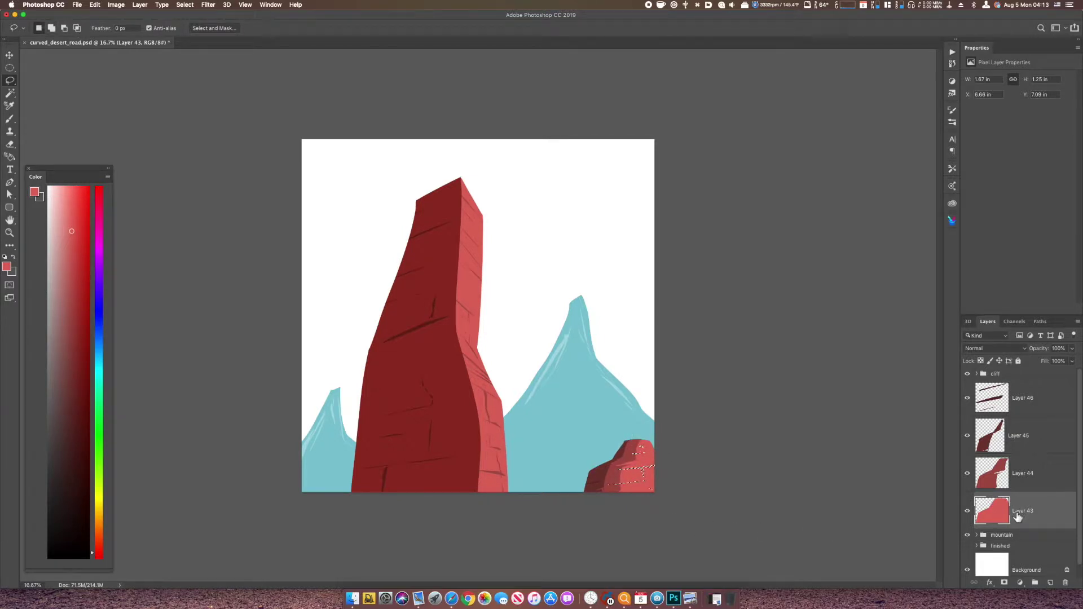
pyautogui.press('cmd+j')
pyautogui.press('cmd+u')
pyautogui.moveTo(764, 311); pyautogui.dragTo(755, 317)
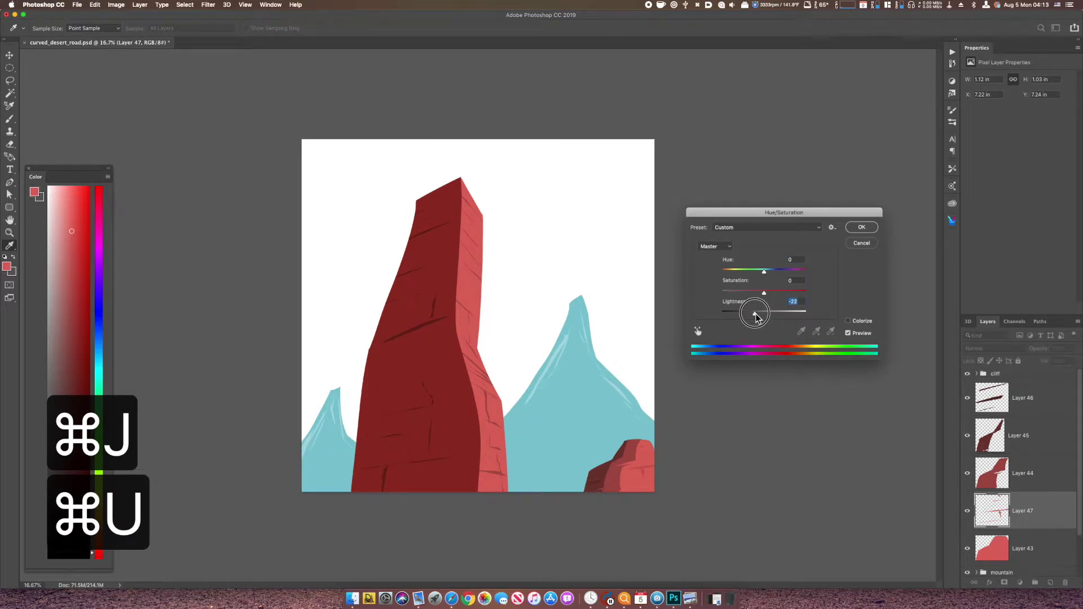
pyautogui.click(866, 228)
# - Zoom in on the rock and darken a top facet copied from Layer 44
pyautogui.press('cmd+=')
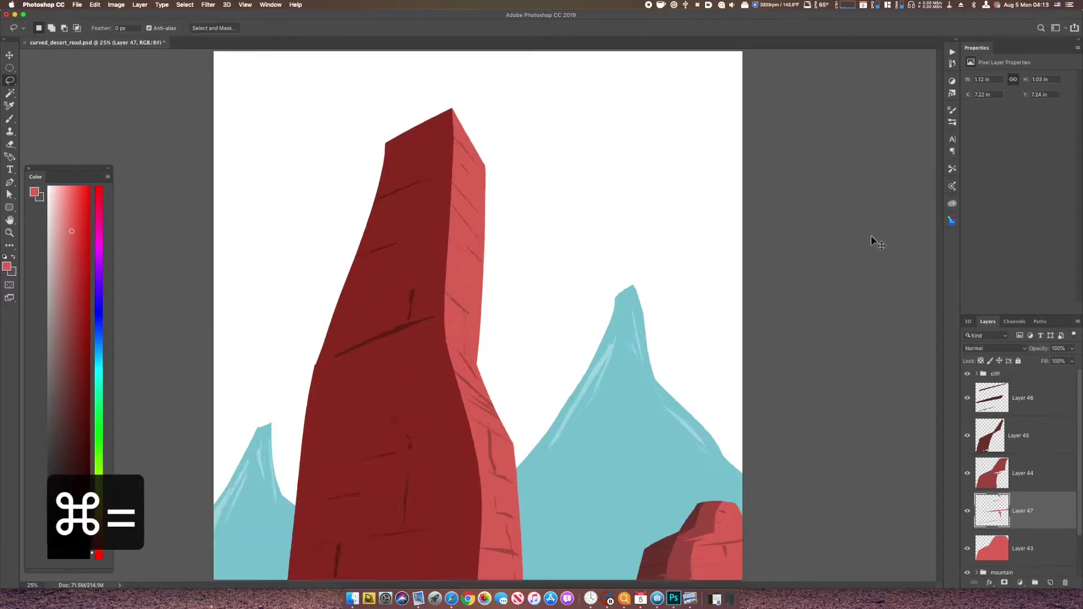
pyautogui.press('cmd+=')
pyautogui.moveTo(773, 483); pyautogui.dragTo(698, 296)
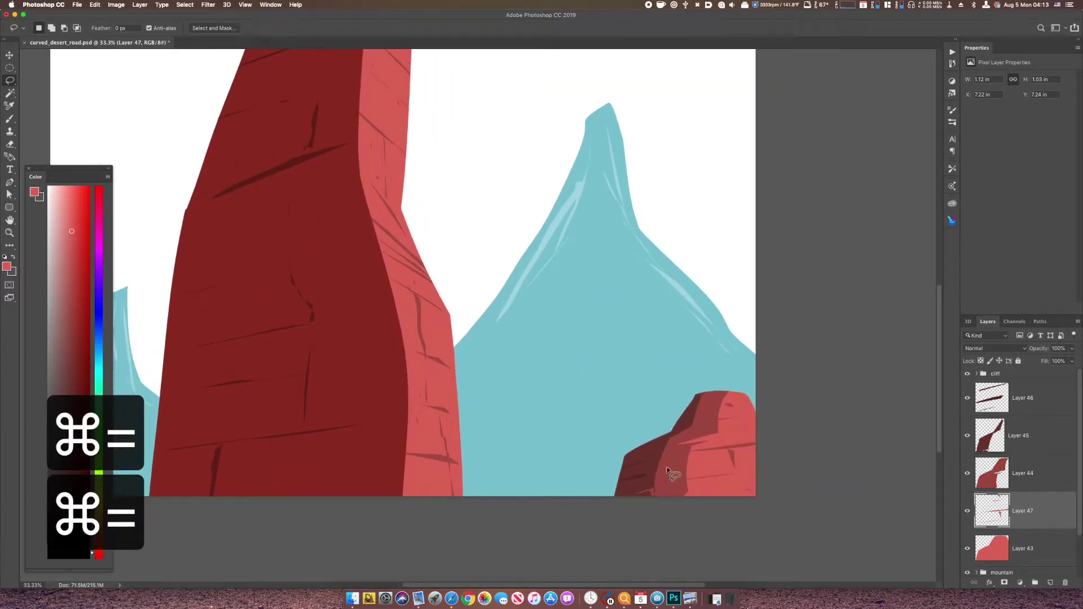
pyautogui.click(1021, 473)
pyautogui.moveTo(654, 476)
pyautogui.mouseDown()
pyautogui.moveTo(675, 465)
pyautogui.moveTo(715, 403)
pyautogui.moveTo(712, 420)
pyautogui.mouseUp()
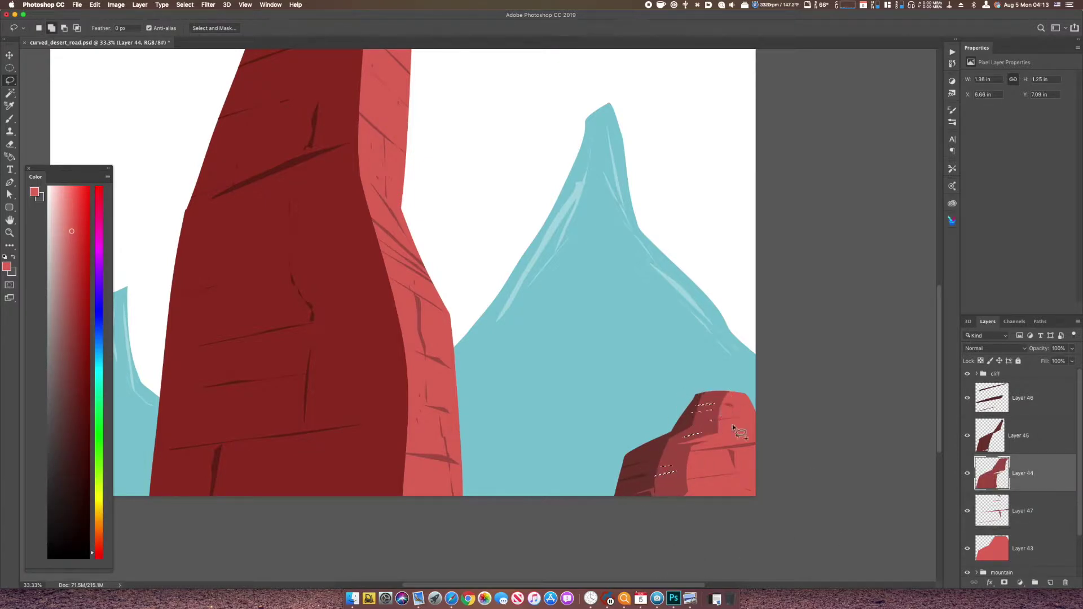
pyautogui.press('super+j')
pyautogui.press('super+u')
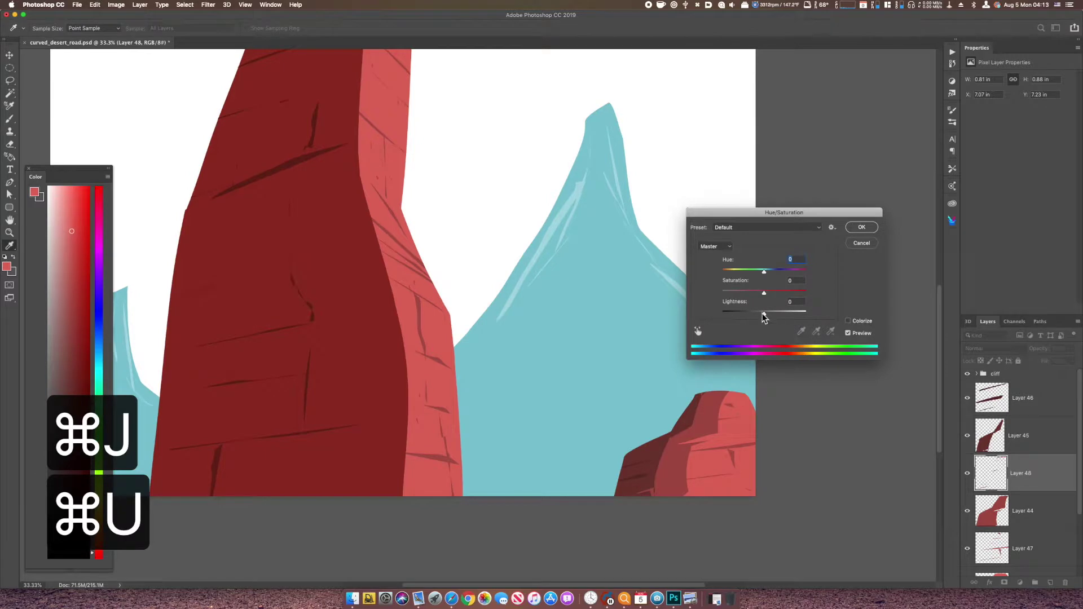
pyautogui.moveTo(764, 317); pyautogui.dragTo(754, 319)
pyautogui.click(861, 227)
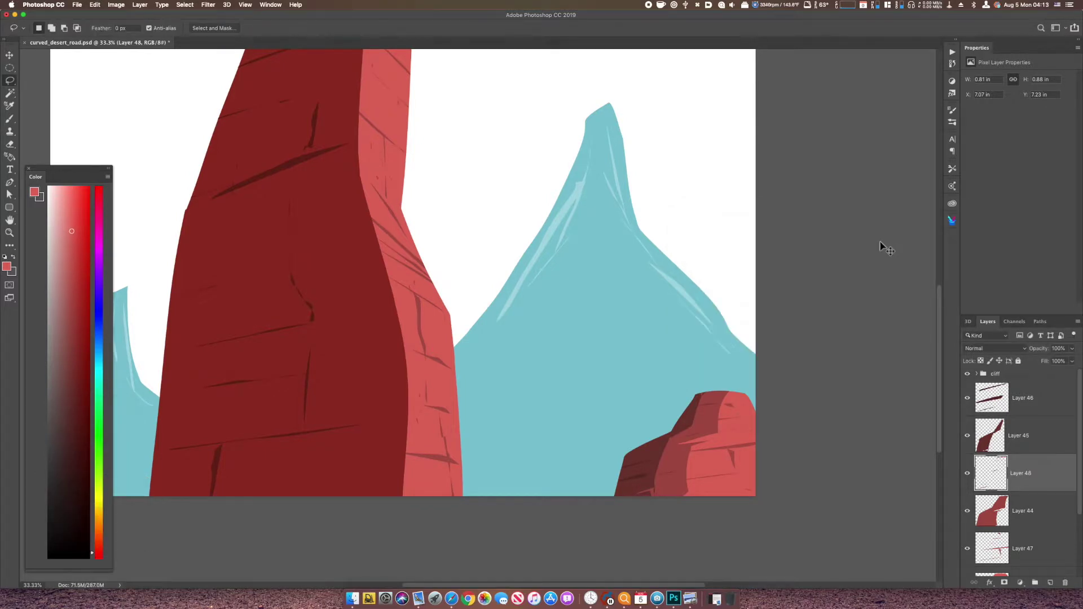
pyautogui.press('super+minus')
pyautogui.press('super+minus')
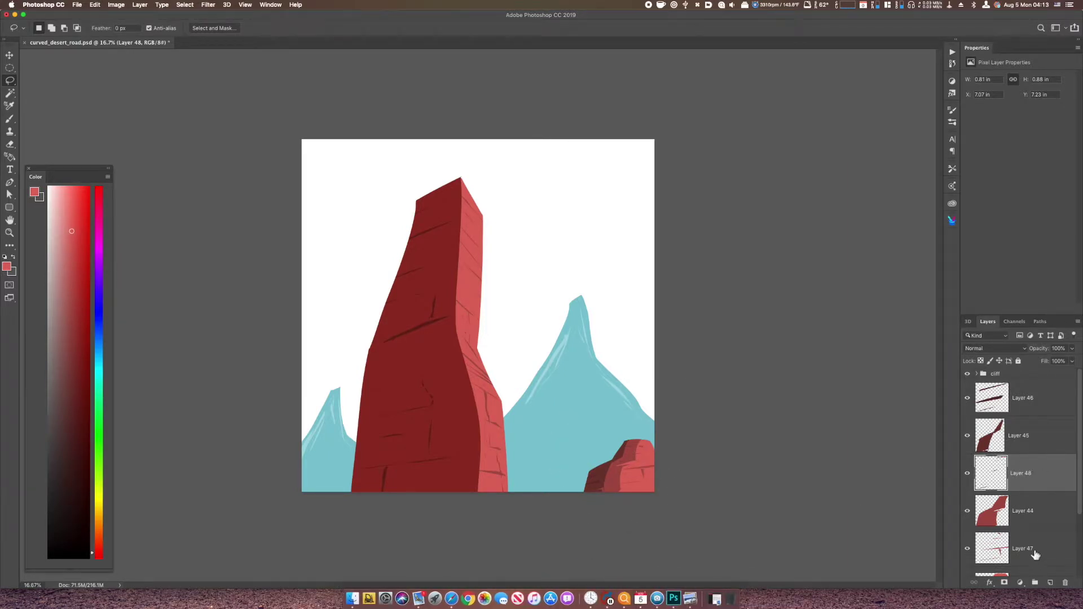
# - Group Layers 46–43 as 'babyrock' and add a new empty layer above it
pyautogui.click(1038, 406)
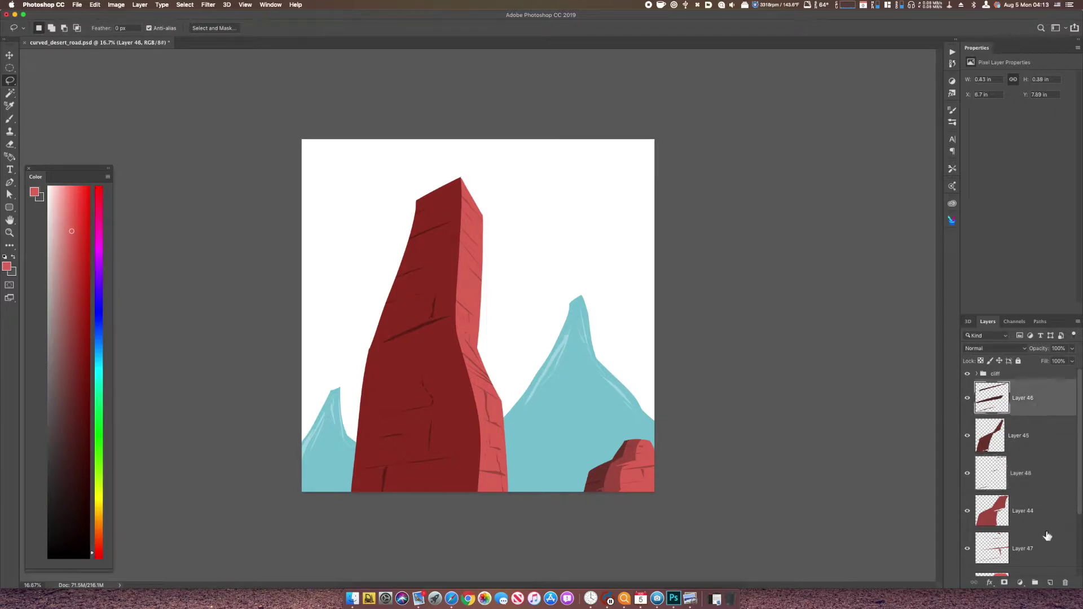
pyautogui.scroll(-3, 1060, 524)
pyautogui.keyDown('shift'); pyautogui.click(1047, 544); pyautogui.keyUp('shift')
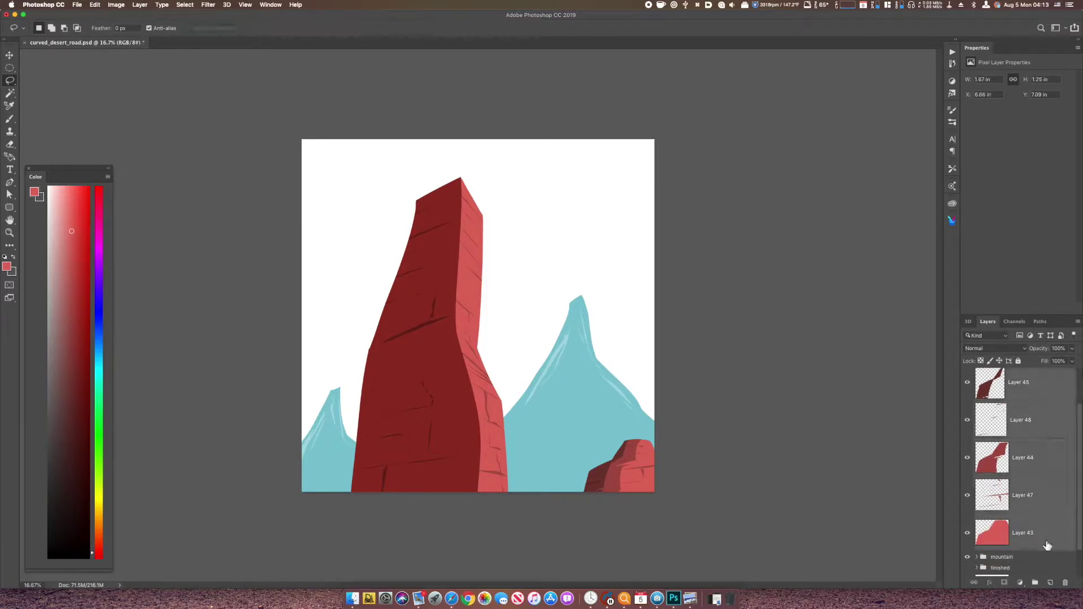
pyautogui.press('super+g')
pyautogui.doubleClick(997, 384)
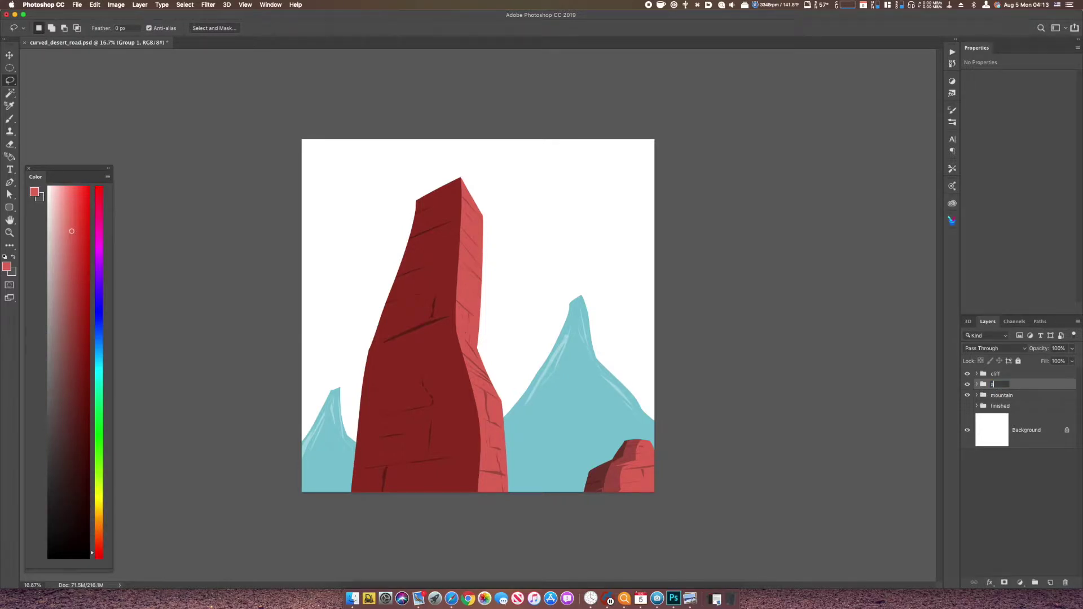
pyautogui.press('BackSpace')
pyautogui.write('babyrock')
pyautogui.press('Return')
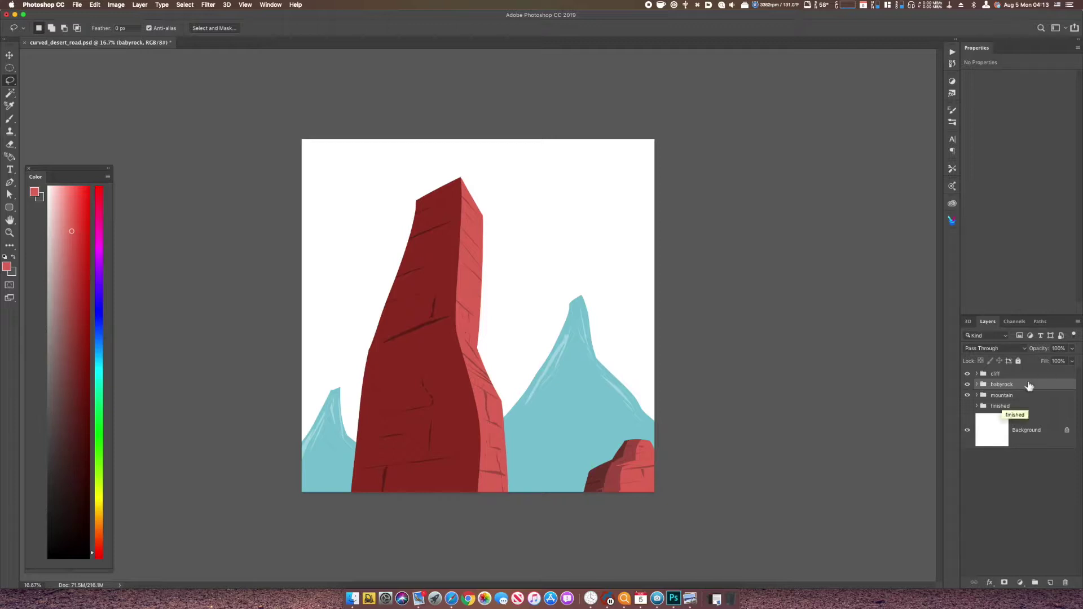
pyautogui.press('shift+super+n')
pyautogui.press('shift+super+Return')
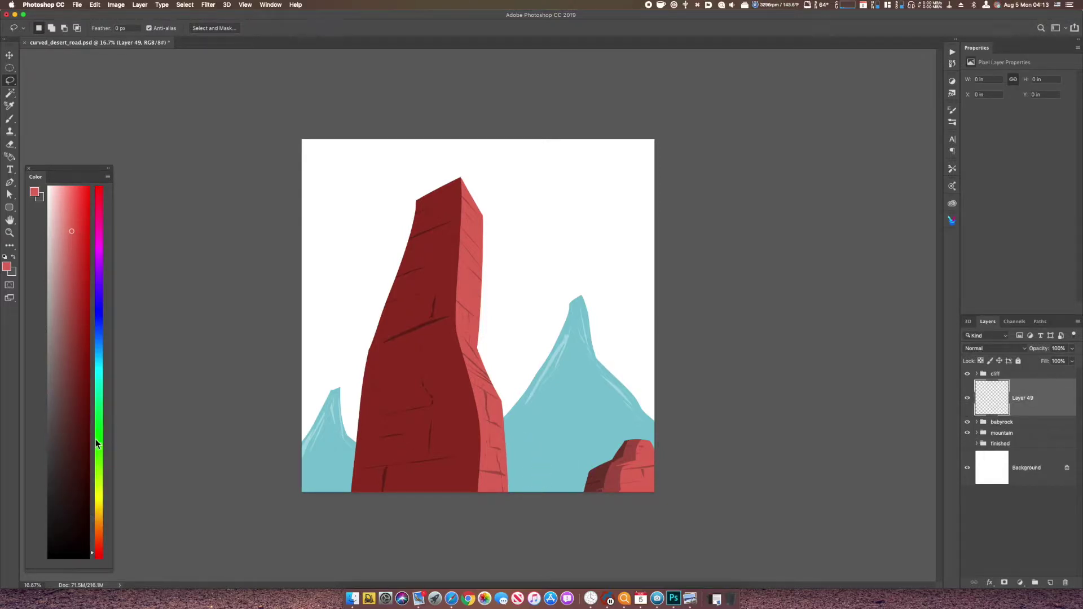
# - Fill a lassoed cactus shape with green in front of the teal mountain
pyautogui.click(96, 436)
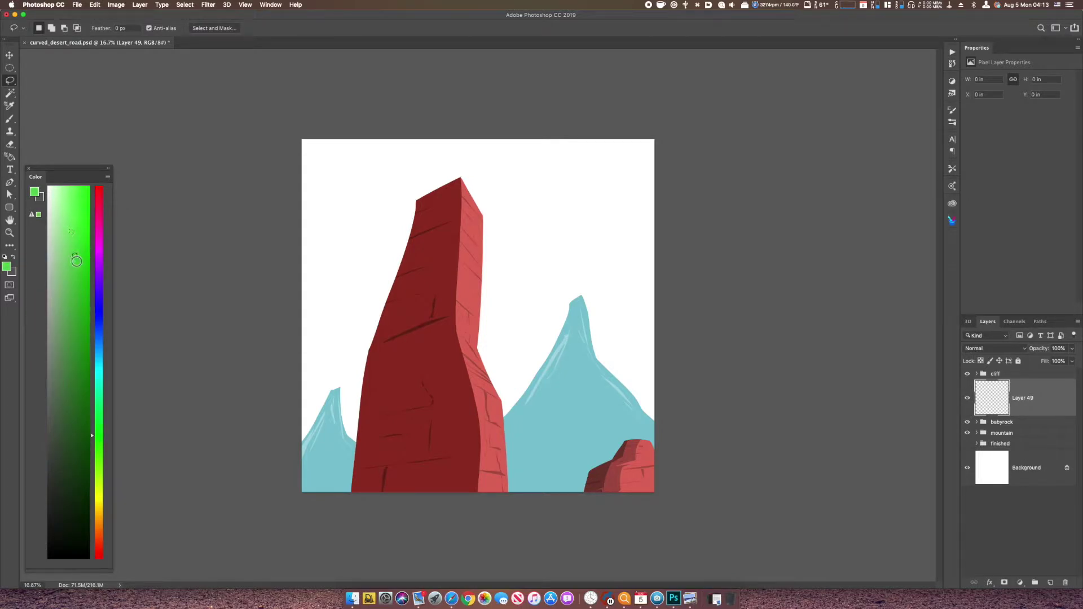
pyautogui.moveTo(530, 492)
pyautogui.mouseDown()
pyautogui.moveTo(527, 459)
pyautogui.moveTo(546, 471)
pyautogui.moveTo(551, 435)
pyautogui.moveTo(550, 511)
pyautogui.mouseUp()
pyautogui.press('super+d')
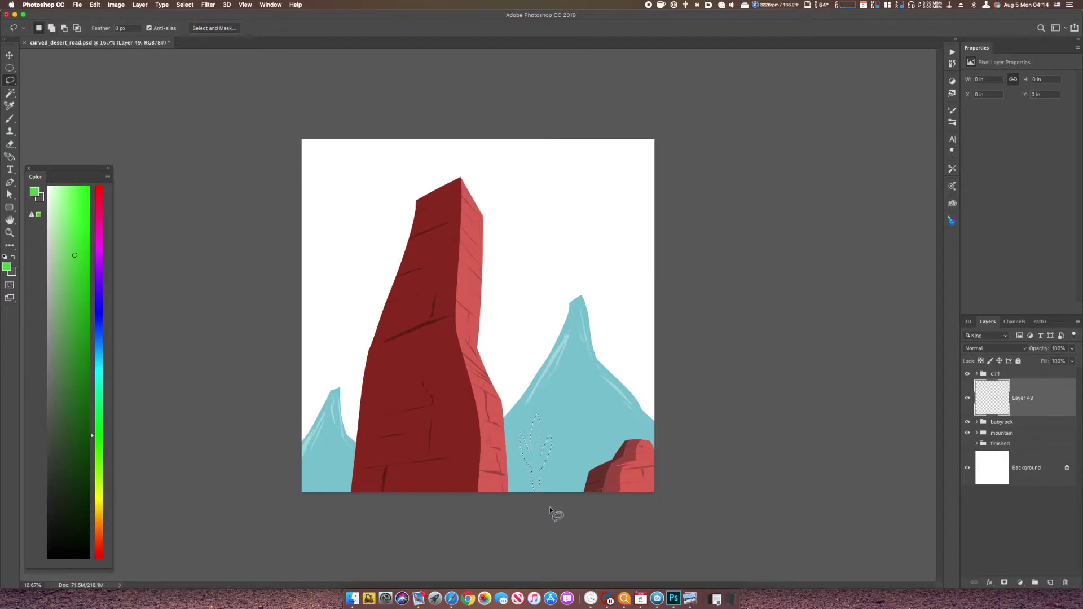
pyautogui.hotkey('alt', 'BackSpace')
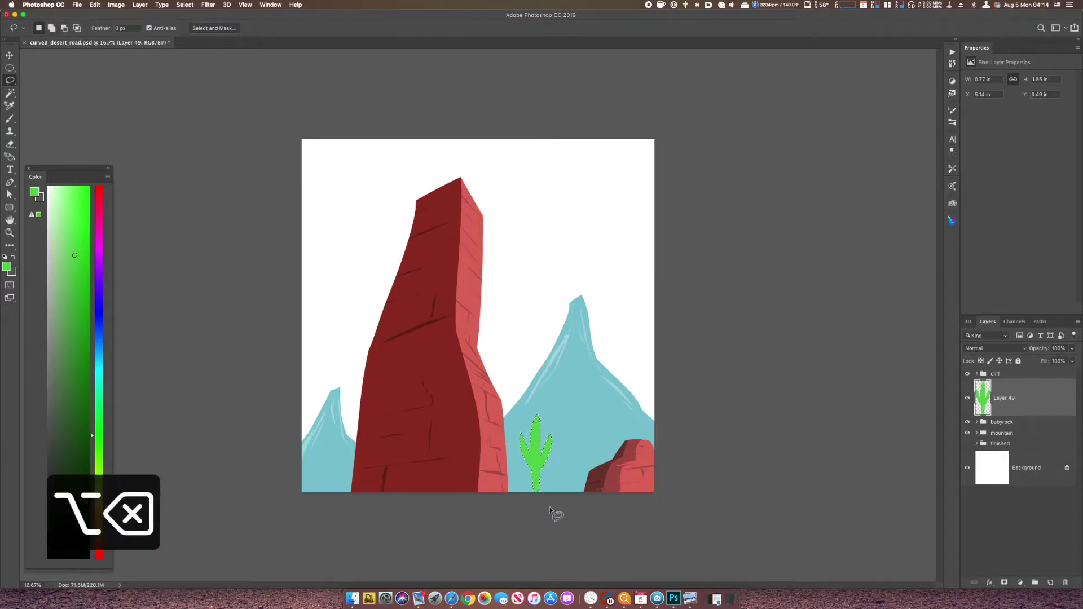
pyautogui.press('super+d')
pyautogui.press('super+equal')
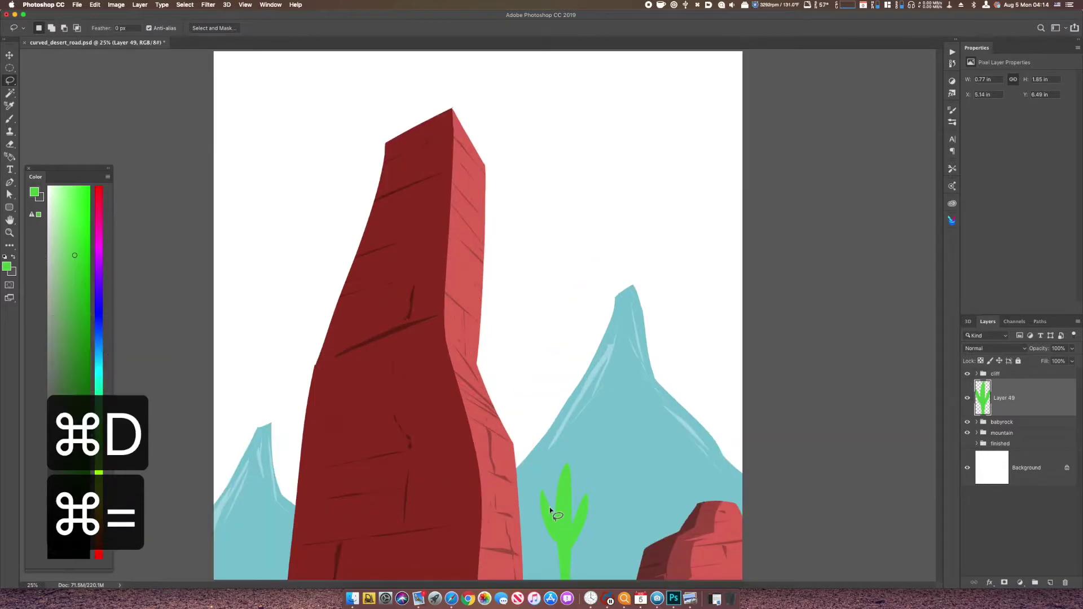
# - Compare the green cactus's value against the scene in a grayscale preview
pyautogui.press('super+u')
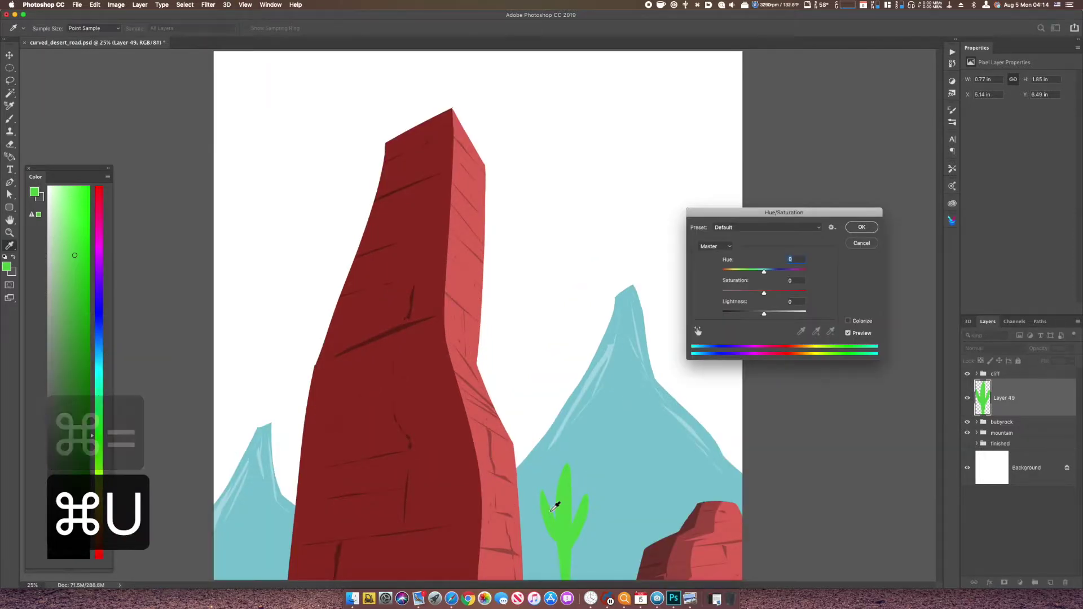
pyautogui.press('Escape')
pyautogui.press('l')
pyautogui.press('super+y')
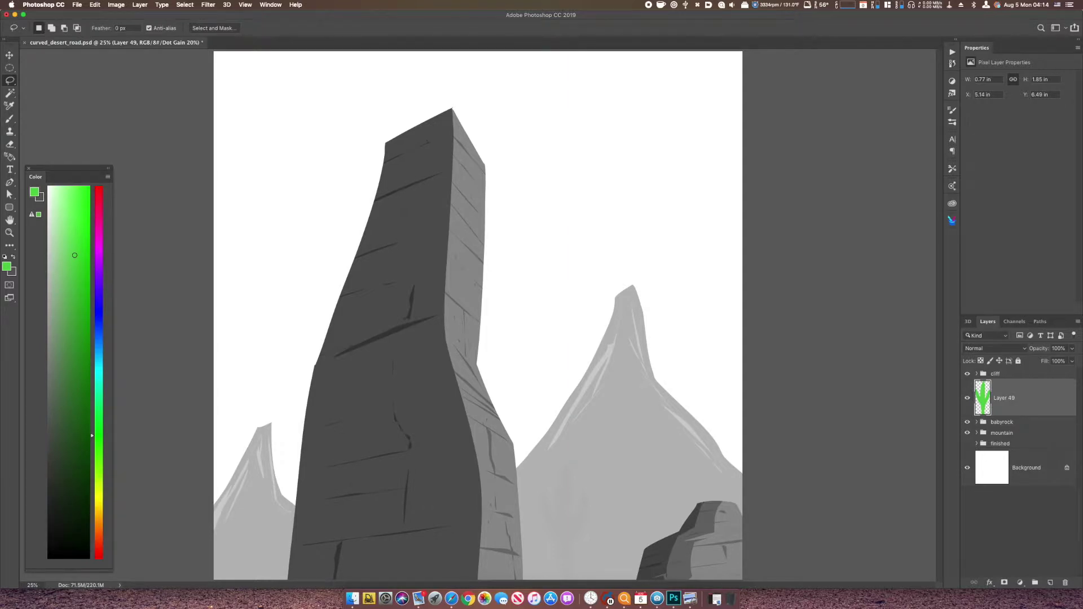
pyautogui.press('super+y')
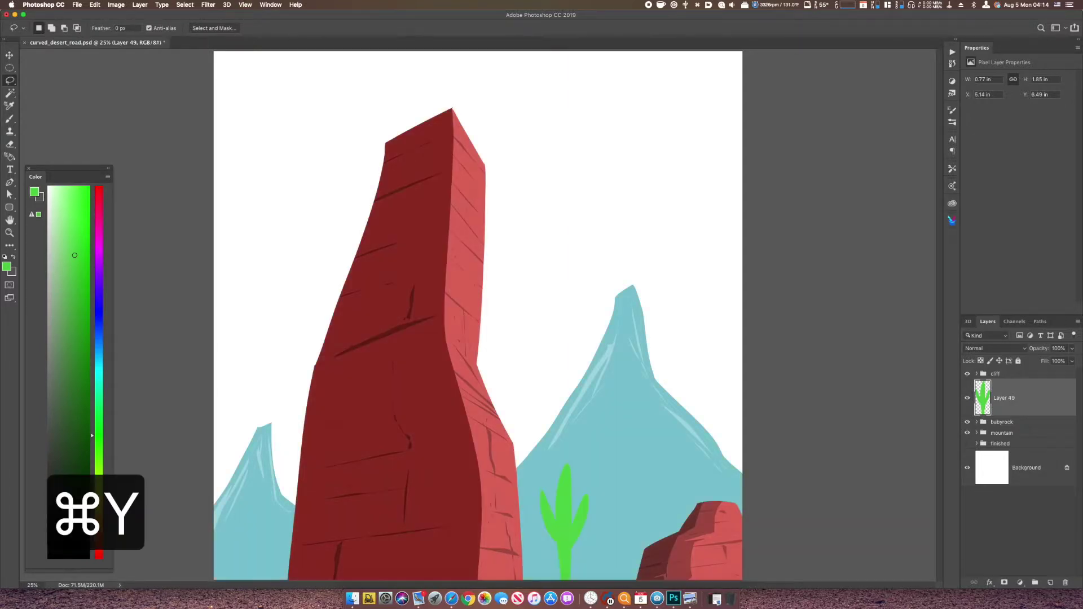
# - Raise the cactus's Lightness to +39 and recheck its value in grayscale
pyautogui.press('super+u')
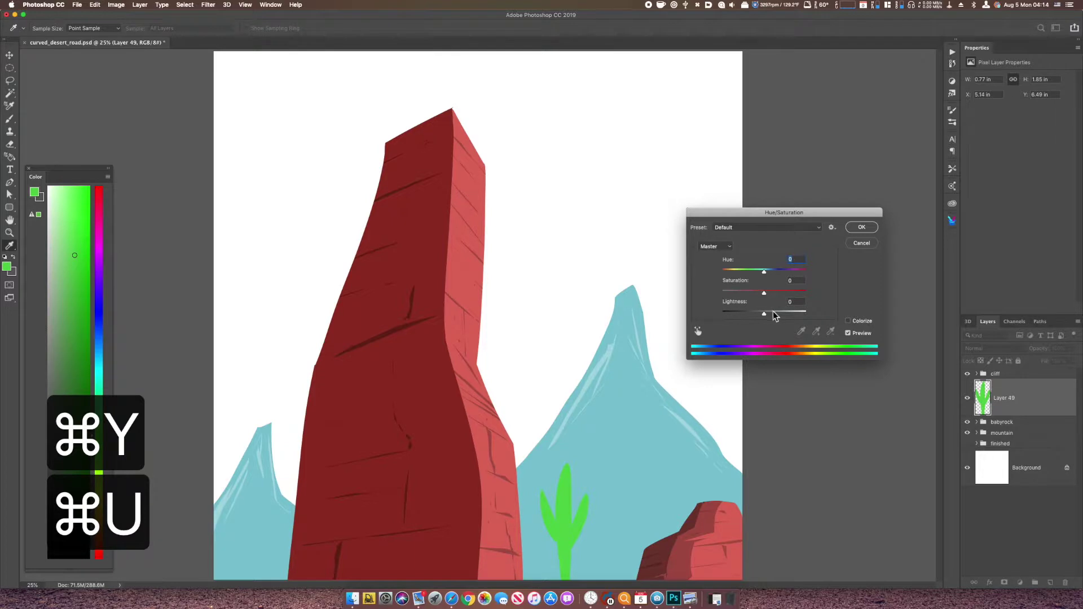
pyautogui.moveTo(774, 313); pyautogui.dragTo(782, 314)
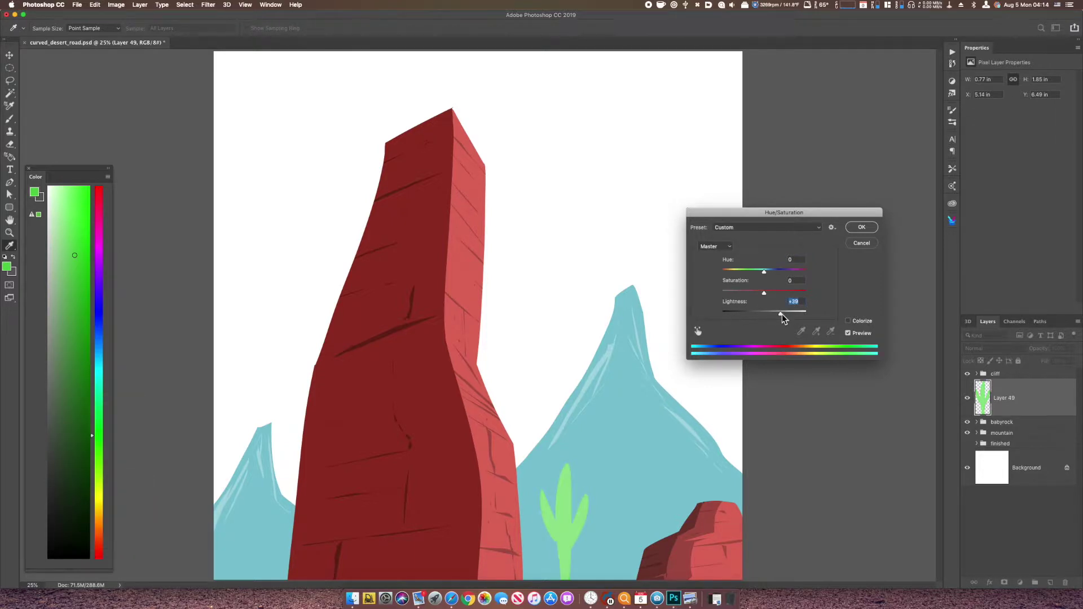
pyautogui.click(861, 227)
pyautogui.press('l')
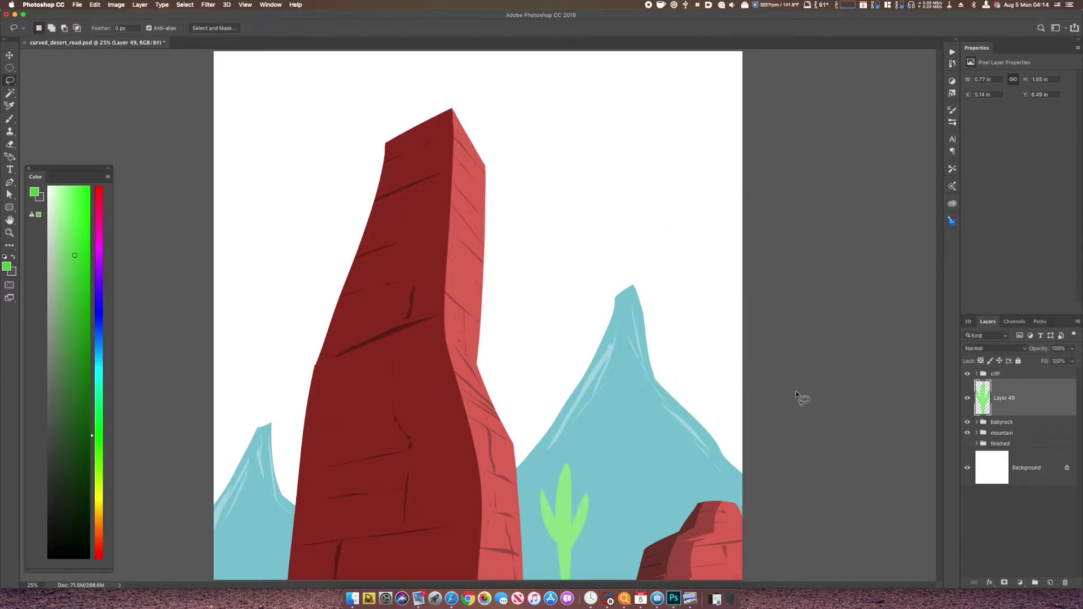
pyautogui.press('super+y')
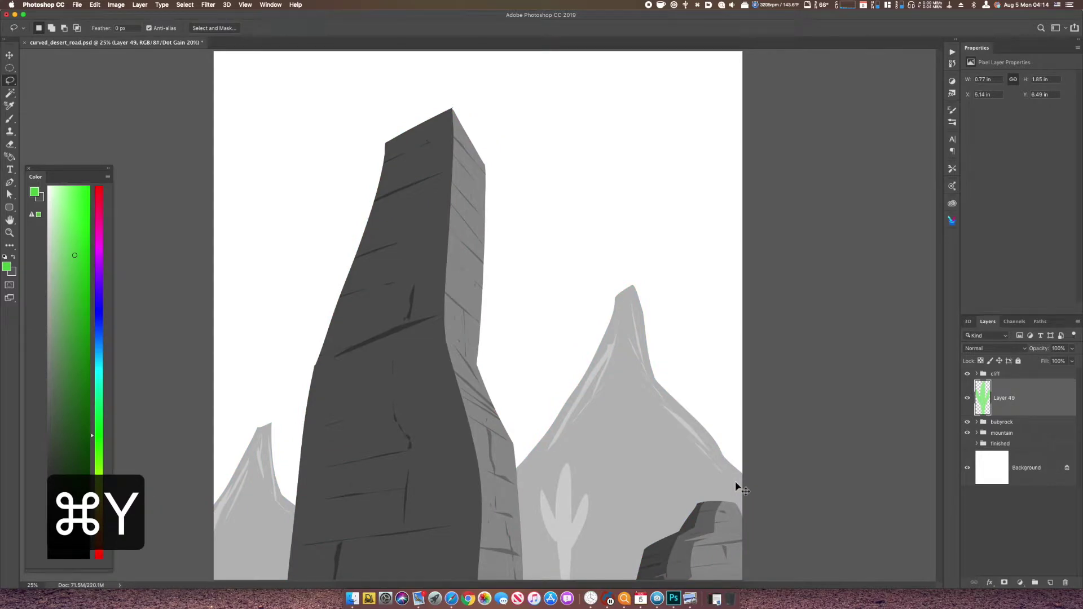
pyautogui.press('super+y')
pyautogui.press('super+y')
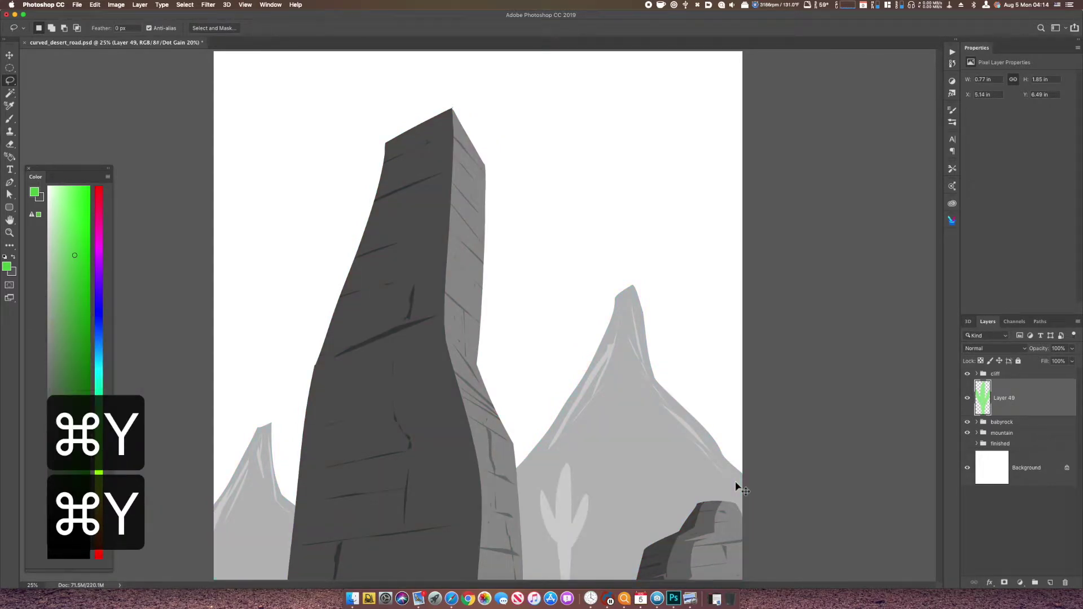
pyautogui.press('super+y')
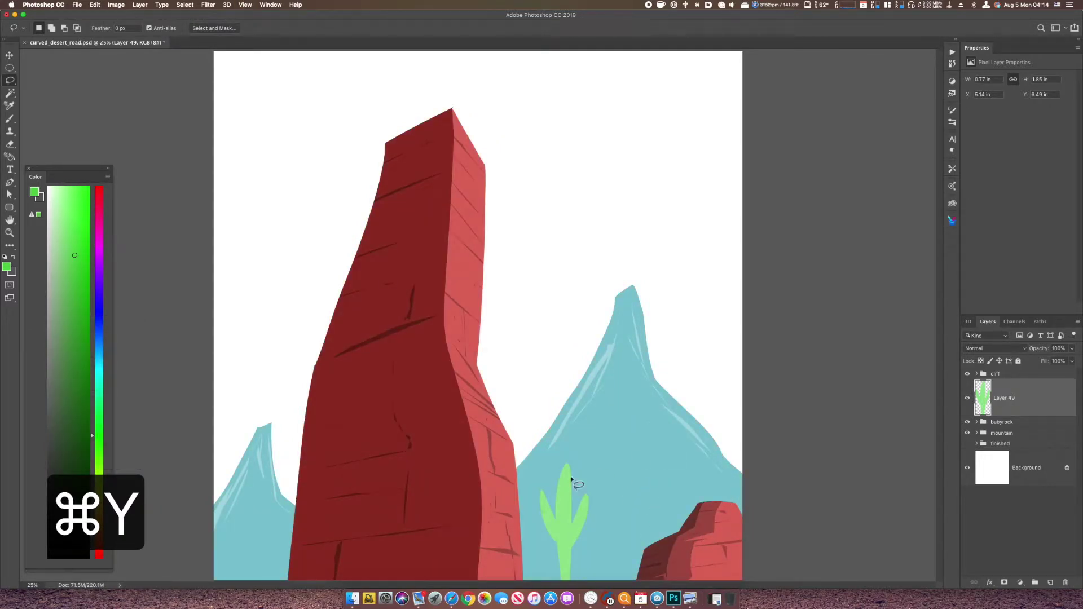
# - Outline the cactus's left arm and trunk edge and copy it to a new layer
pyautogui.moveTo(568, 458)
pyautogui.mouseDown()
pyautogui.moveTo(564, 535)
pyautogui.moveTo(557, 473)
pyautogui.mouseUp()
pyautogui.moveTo(551, 514)
pyautogui.mouseDown()
pyautogui.moveTo(561, 542)
pyautogui.moveTo(557, 600)
pyautogui.moveTo(530, 510)
pyautogui.moveTo(573, 520)
pyautogui.moveTo(575, 532)
pyautogui.moveTo(587, 487)
pyautogui.mouseUp()
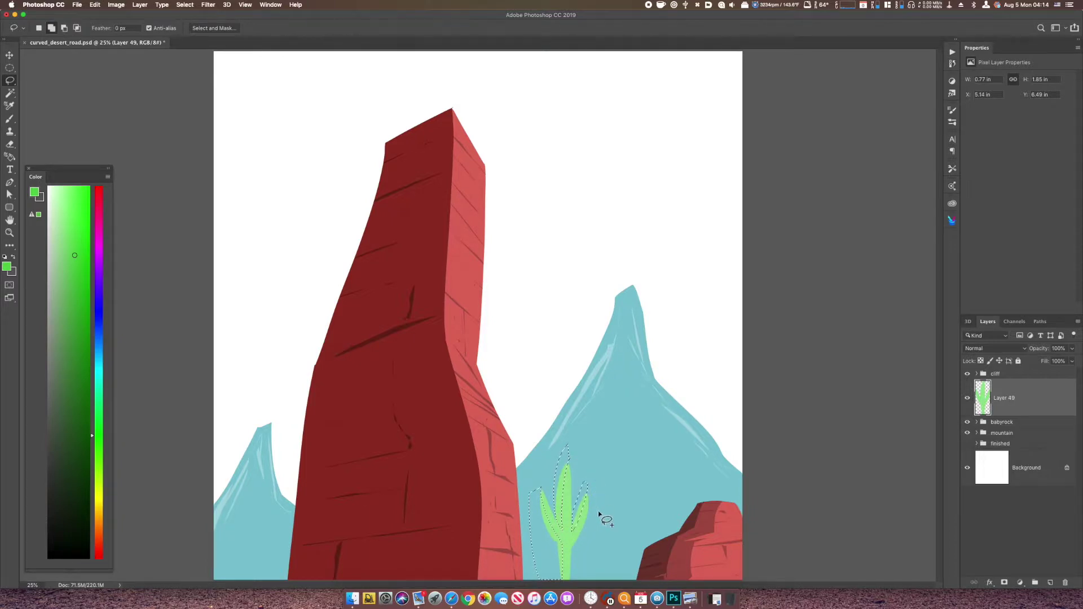
pyautogui.press('super+equal')
pyautogui.moveTo(680, 465); pyautogui.dragTo(696, 297)
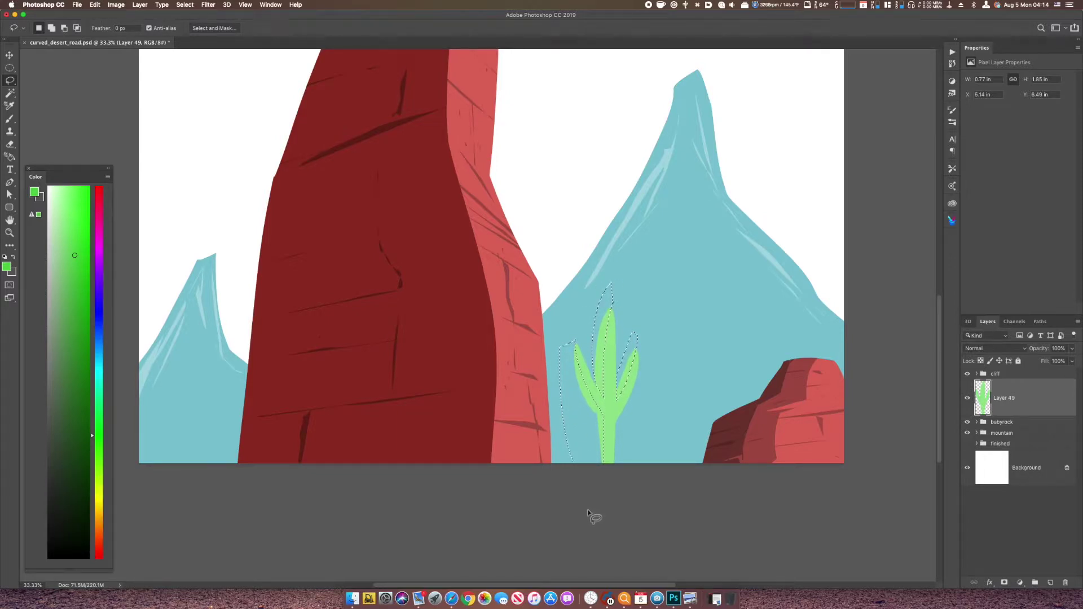
pyautogui.press('super+j')
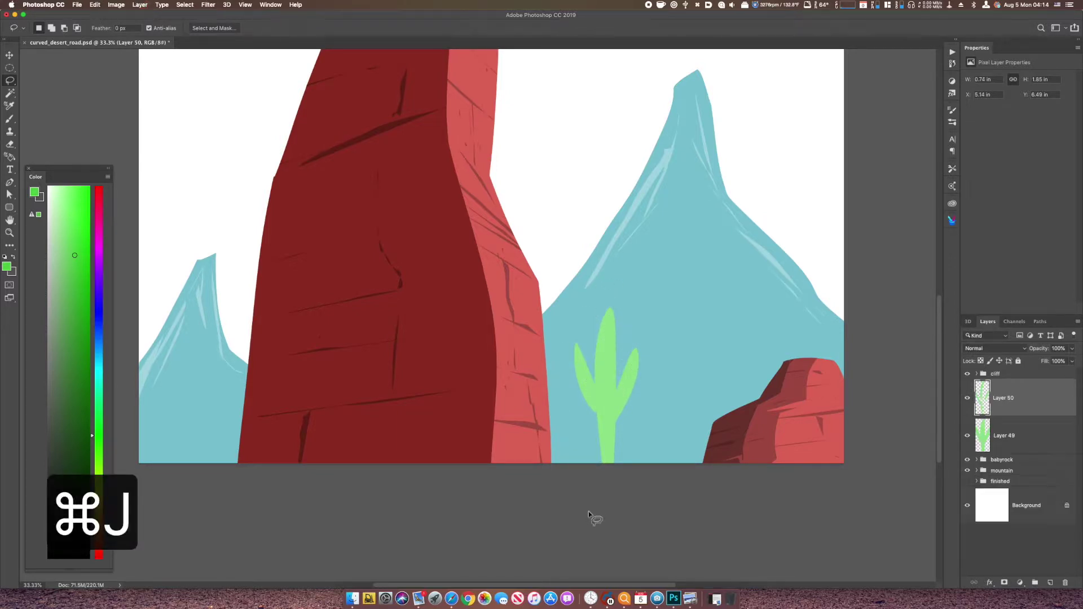
# - Fill the copied cactus edge with a medium blue from the Color panel
pyautogui.keyDown('super'); pyautogui.click(982, 400); pyautogui.keyUp('super')
pyautogui.click(99, 373)
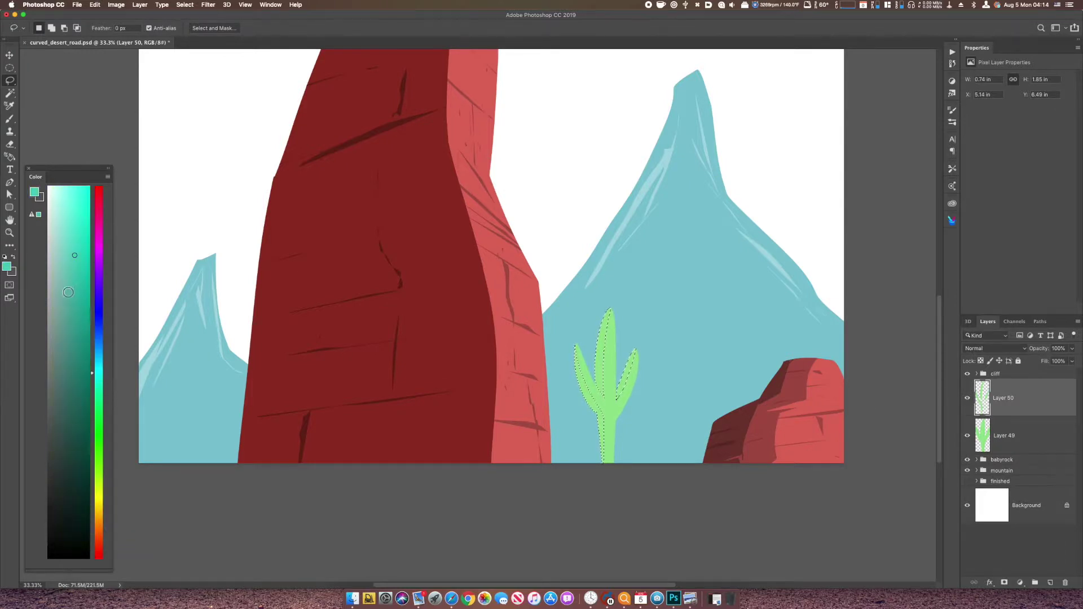
pyautogui.moveTo(70, 315); pyautogui.dragTo(73, 382)
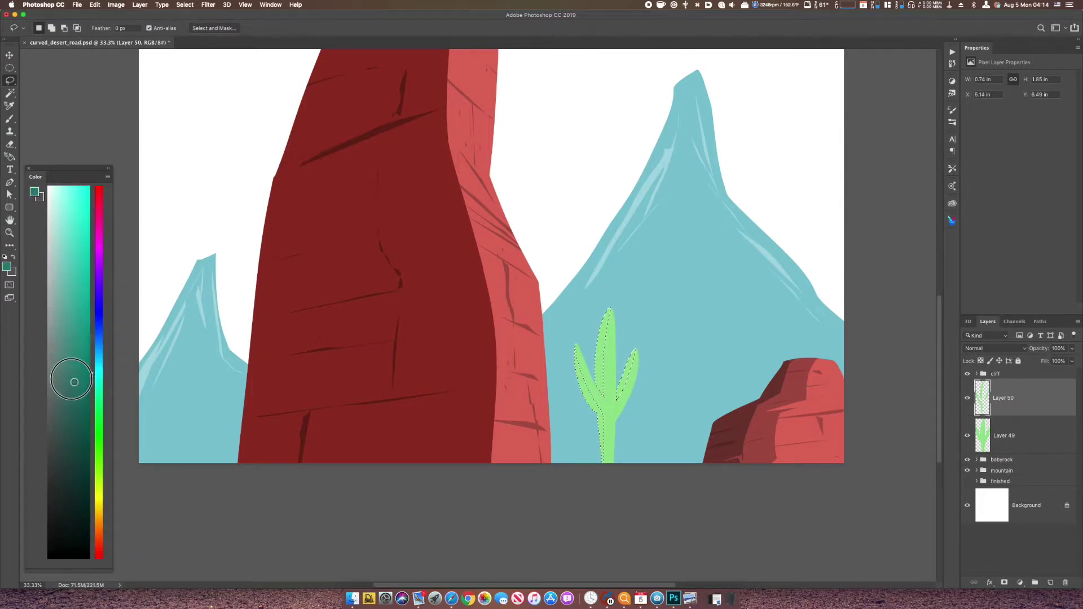
pyautogui.click(99, 326)
pyautogui.moveTo(70, 310); pyautogui.dragTo(67, 324)
pyautogui.hotkey('alt', 'BackSpace')
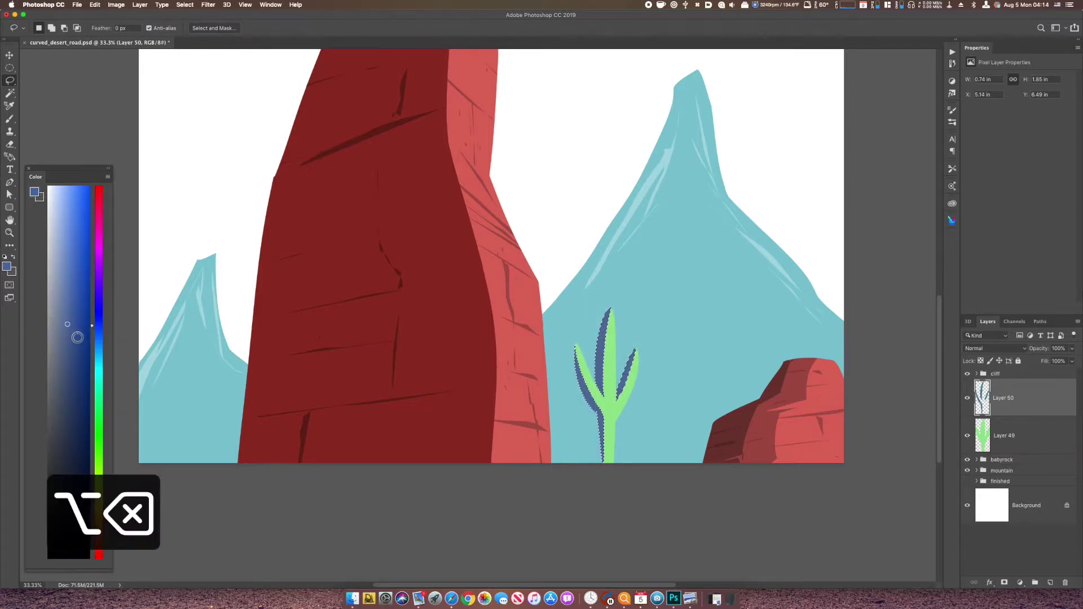
pyautogui.press('super+d')
pyautogui.press('super+equal')
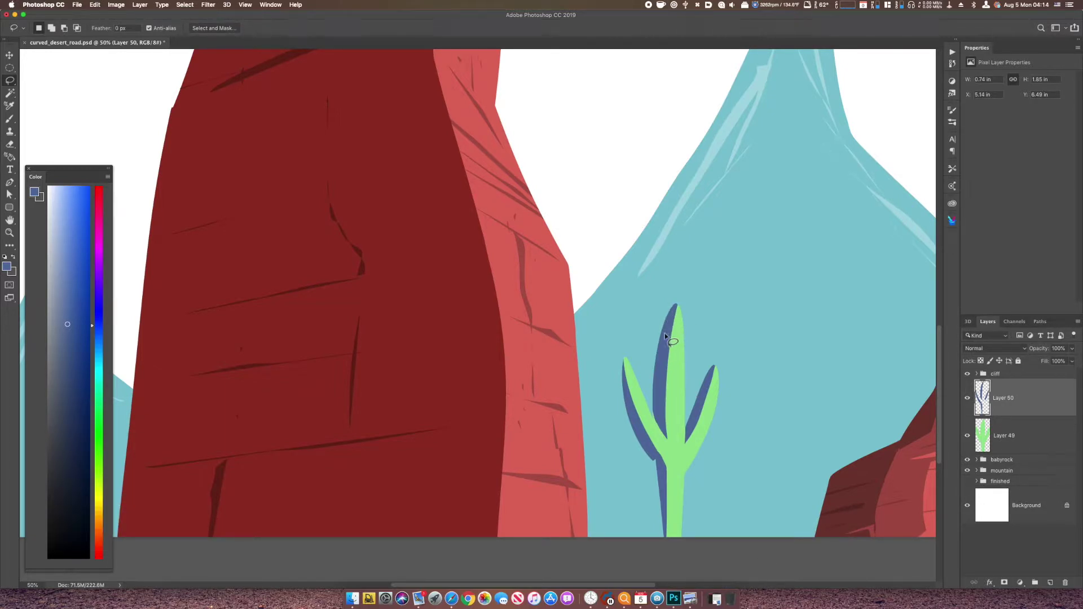
pyautogui.moveTo(672, 308)
pyautogui.mouseDown()
pyautogui.moveTo(659, 440)
pyautogui.moveTo(669, 309)
pyautogui.moveTo(666, 340)
pyautogui.mouseUp()
pyautogui.press('super+z')
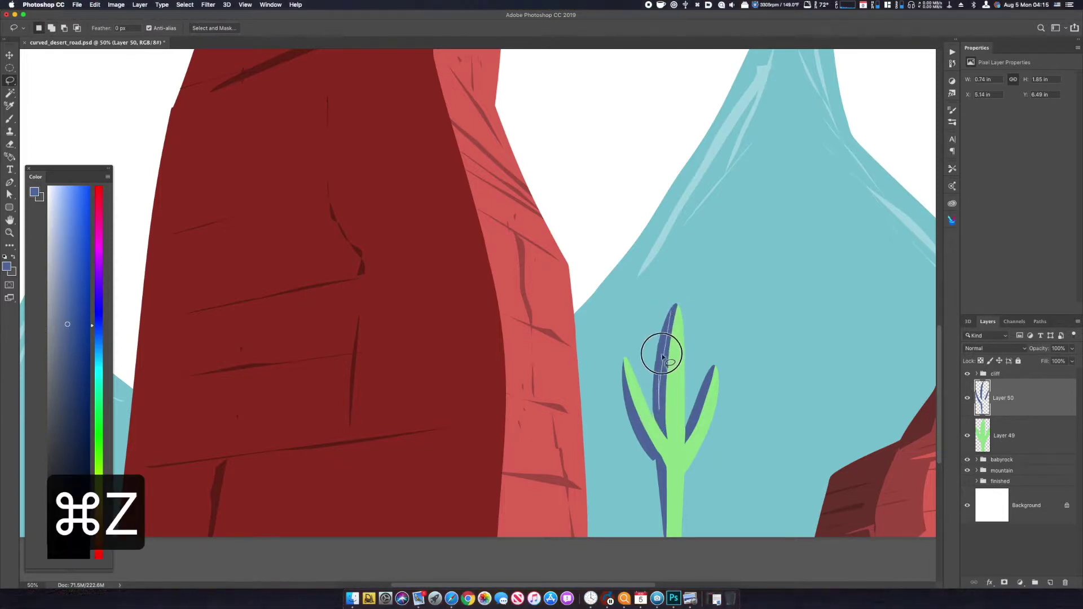
# - Copy the blue edges of both cactus arms to a new layer and darken them
pyautogui.moveTo(625, 367)
pyautogui.mouseDown()
pyautogui.moveTo(660, 462)
pyautogui.moveTo(644, 441)
pyautogui.moveTo(663, 519)
pyautogui.moveTo(660, 462)
pyautogui.moveTo(664, 520)
pyautogui.moveTo(640, 430)
pyautogui.moveTo(653, 456)
pyautogui.mouseUp()
pyautogui.moveTo(713, 367)
pyautogui.mouseDown()
pyautogui.moveTo(708, 411)
pyautogui.moveTo(685, 444)
pyautogui.mouseUp()
pyautogui.press('super+j')
pyautogui.press('super+u')
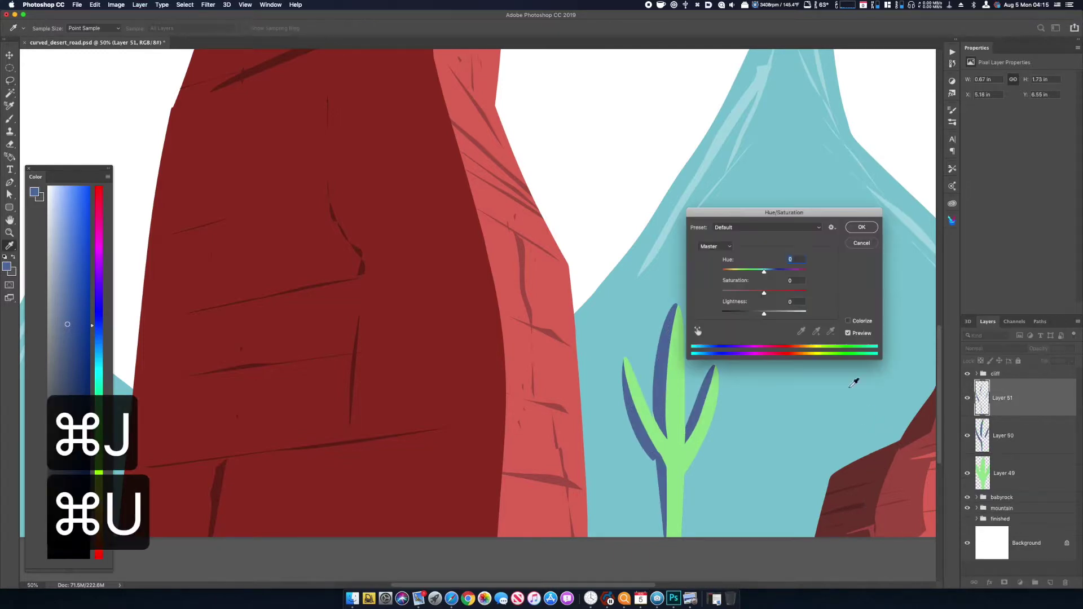
pyautogui.click(861, 227)
# - Copy trunk and right-arm strips from Layer 49 to a new layer at Lightness -23
pyautogui.click(1009, 476)
pyautogui.moveTo(679, 311)
pyautogui.mouseDown()
pyautogui.moveTo(679, 517)
pyautogui.moveTo(667, 525)
pyautogui.moveTo(632, 367)
pyautogui.moveTo(671, 472)
pyautogui.mouseUp()
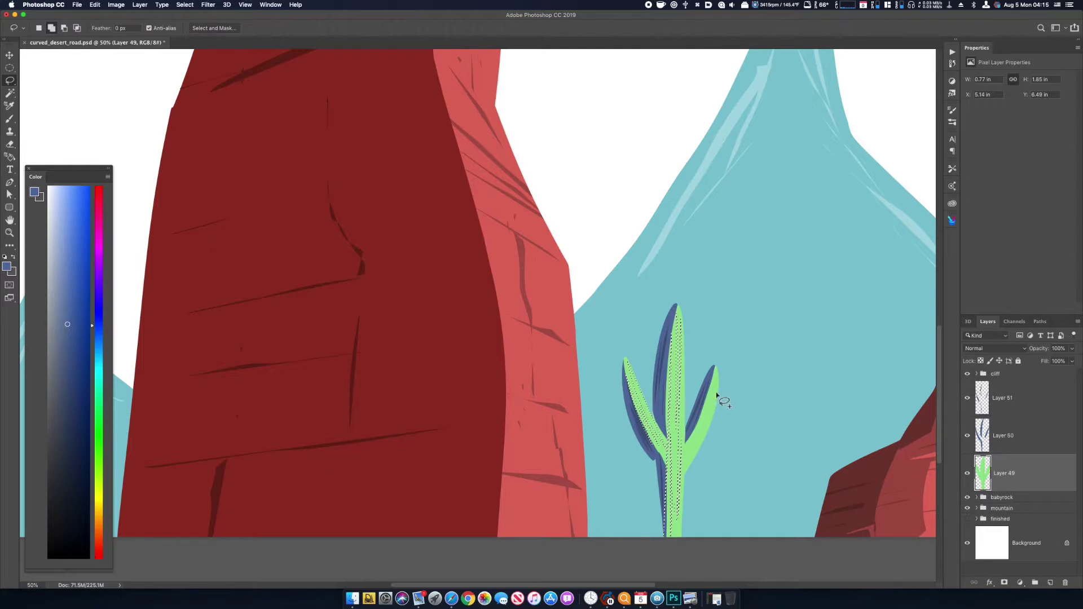
pyautogui.moveTo(713, 398)
pyautogui.mouseDown()
pyautogui.moveTo(708, 430)
pyautogui.moveTo(684, 435)
pyautogui.moveTo(674, 458)
pyautogui.mouseUp()
pyautogui.press('super+j')
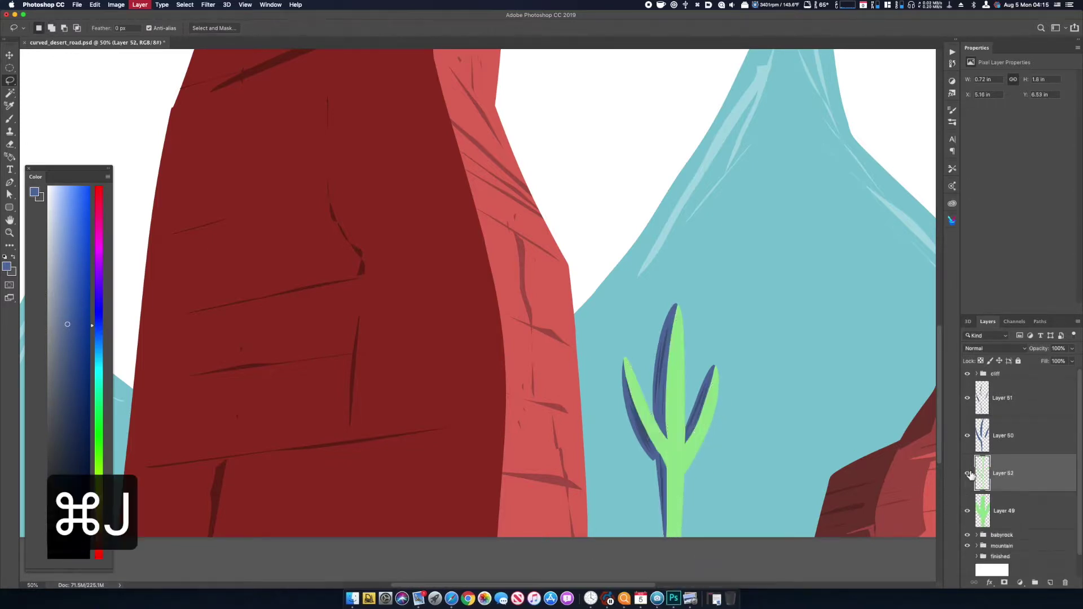
pyautogui.press('super+u')
pyautogui.click(753, 311)
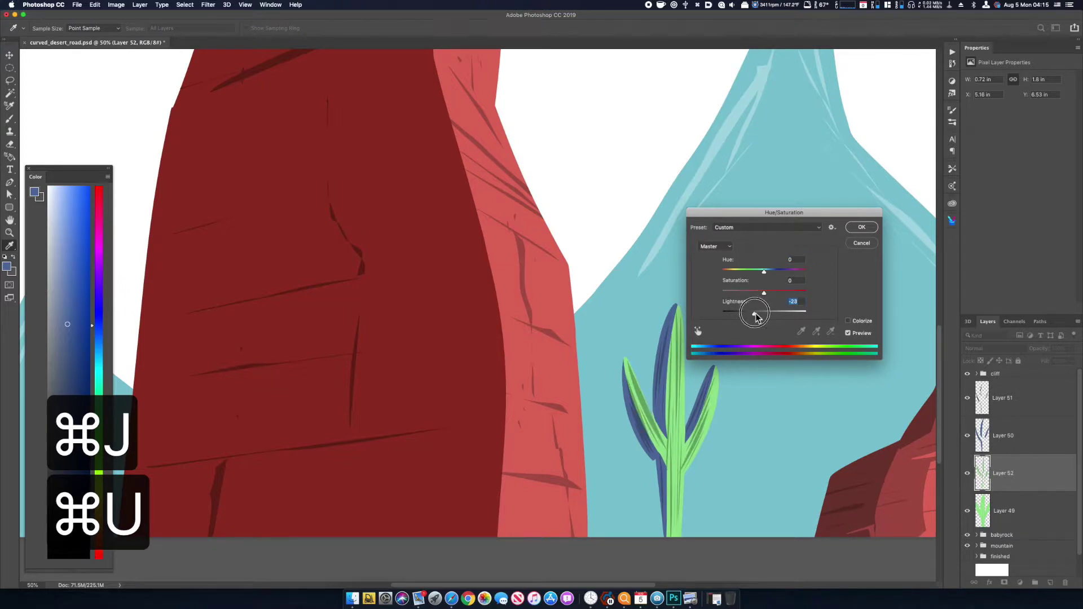
pyautogui.click(861, 227)
pyautogui.press('l')
pyautogui.press('super+minus')
pyautogui.press('super+minus')
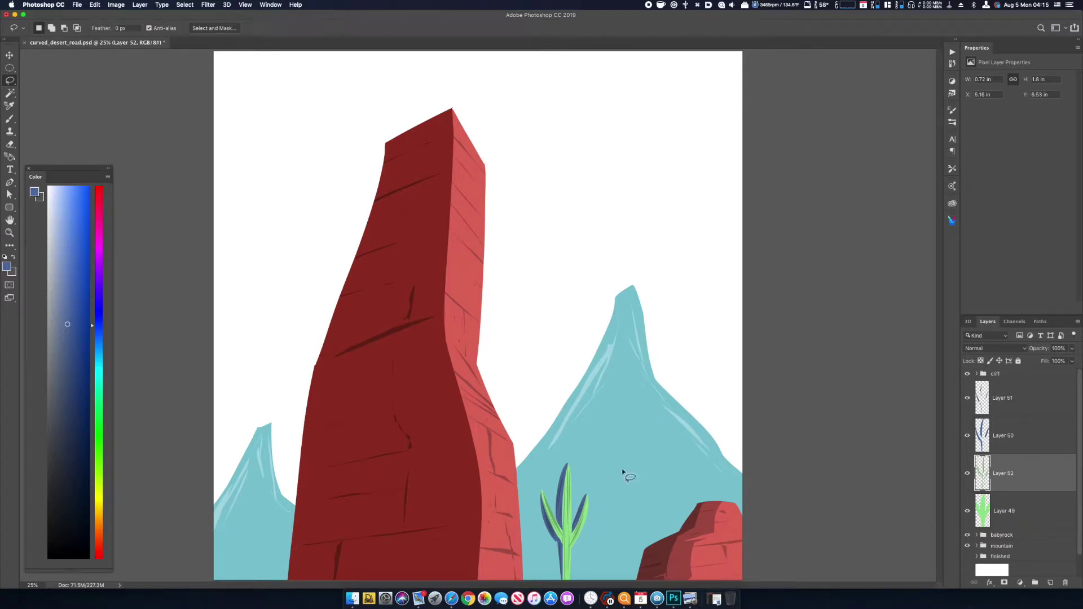
pyautogui.click(1021, 402)
# - Group the four cactus layers and name the group 'cactus'
pyautogui.keyDown('shift'); pyautogui.click(1028, 517); pyautogui.keyUp('shift')
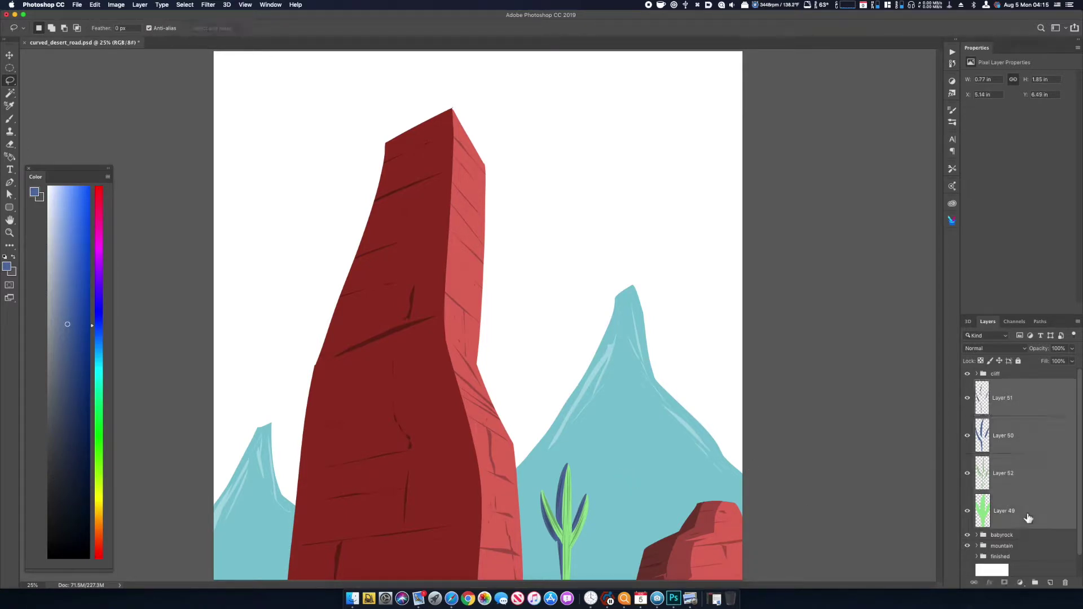
pyautogui.press('super+g')
pyautogui.doubleClick(1001, 385)
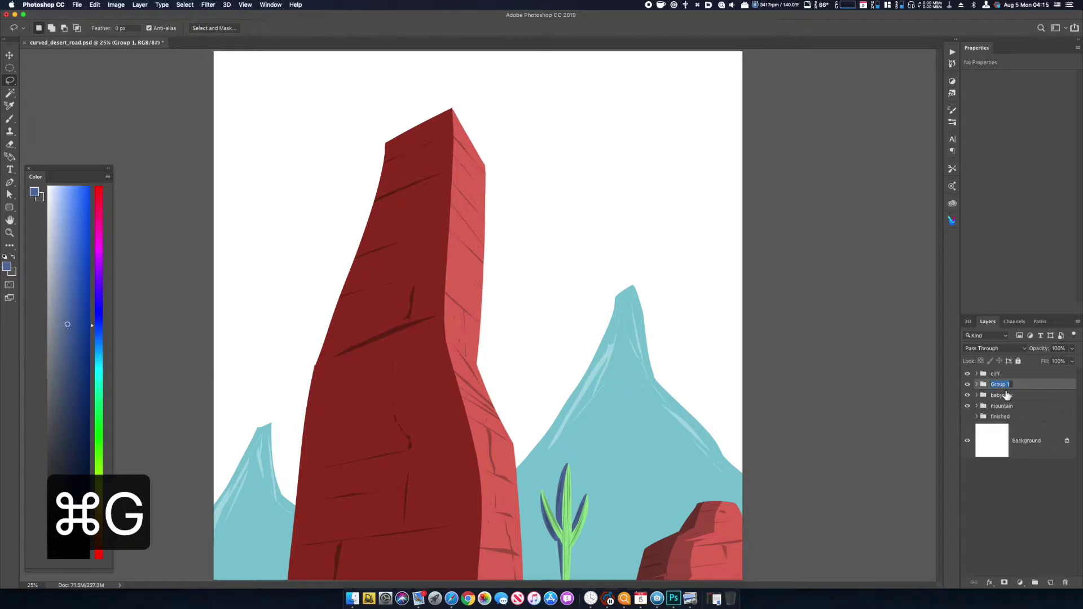
pyautogui.write('cactus')
pyautogui.press('Return')
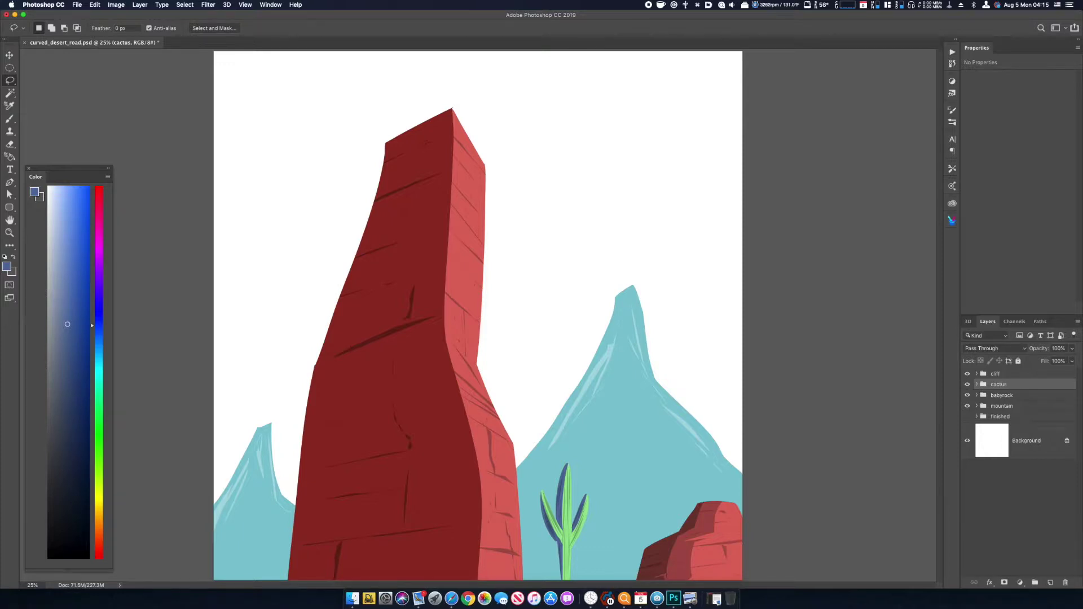
# - Add a new empty layer above the cliff group
pyautogui.press('super+minus')
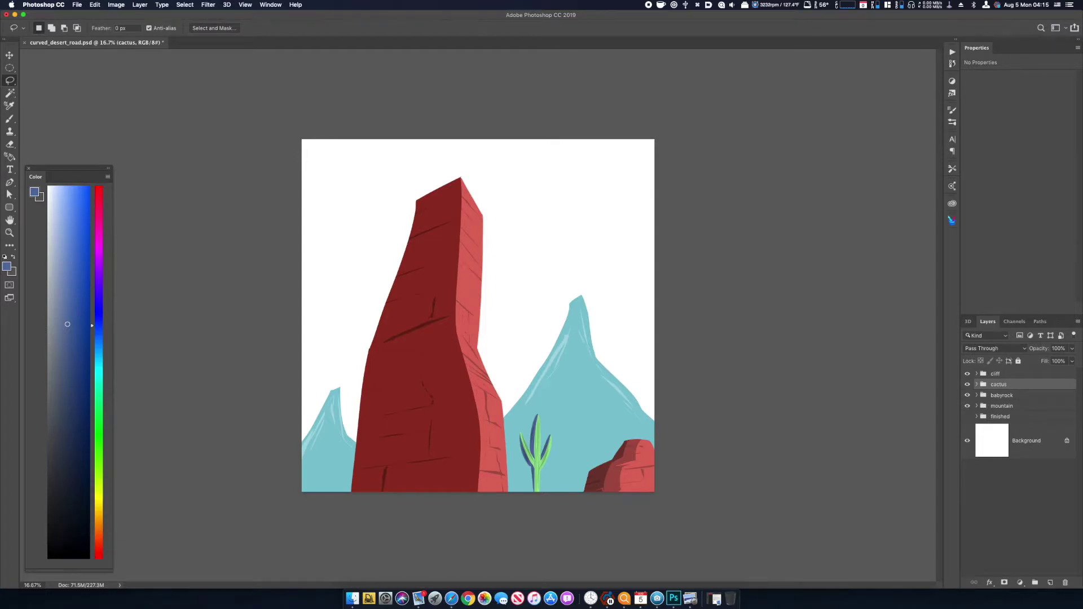
pyautogui.click(1015, 376)
pyautogui.press('shift+super+n')
pyautogui.press('shift+super+Return')
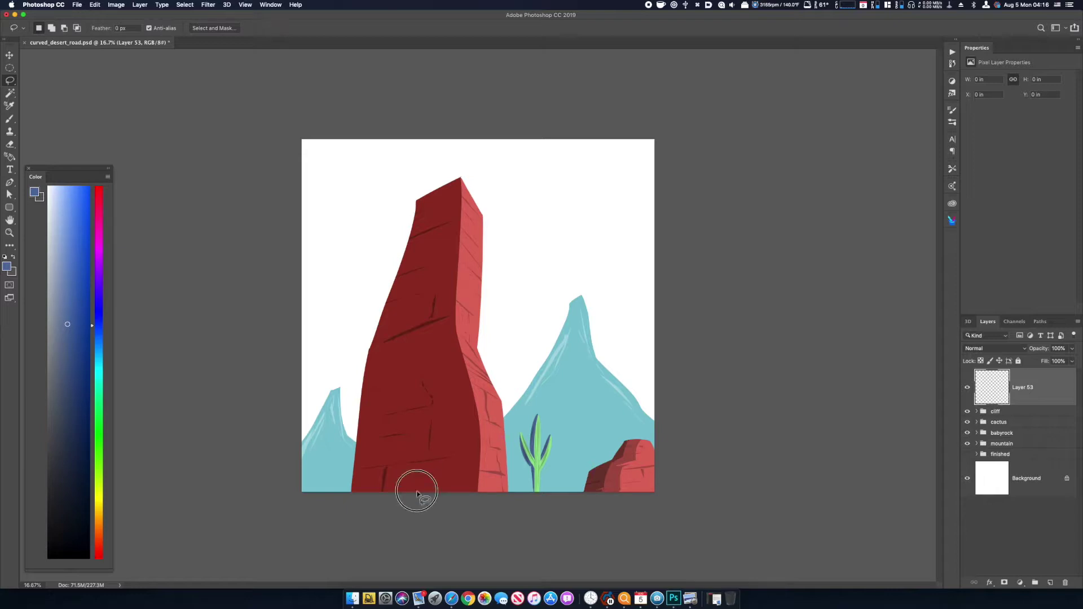
# - Fill lassoed cactus shapes on the rock and left mountain with black
pyautogui.moveTo(413, 492)
pyautogui.mouseDown()
pyautogui.moveTo(431, 522)
pyautogui.moveTo(406, 427)
pyautogui.moveTo(415, 405)
pyautogui.moveTo(434, 442)
pyautogui.moveTo(386, 471)
pyautogui.moveTo(372, 426)
pyautogui.moveTo(379, 475)
pyautogui.moveTo(361, 439)
pyautogui.moveTo(373, 482)
pyautogui.moveTo(369, 451)
pyautogui.moveTo(387, 445)
pyautogui.moveTo(377, 434)
pyautogui.moveTo(383, 488)
pyautogui.mouseUp()
pyautogui.press('super+d')
pyautogui.moveTo(460, 506)
pyautogui.mouseDown()
pyautogui.moveTo(459, 418)
pyautogui.moveTo(458, 526)
pyautogui.moveTo(442, 434)
pyautogui.moveTo(471, 506)
pyautogui.mouseUp()
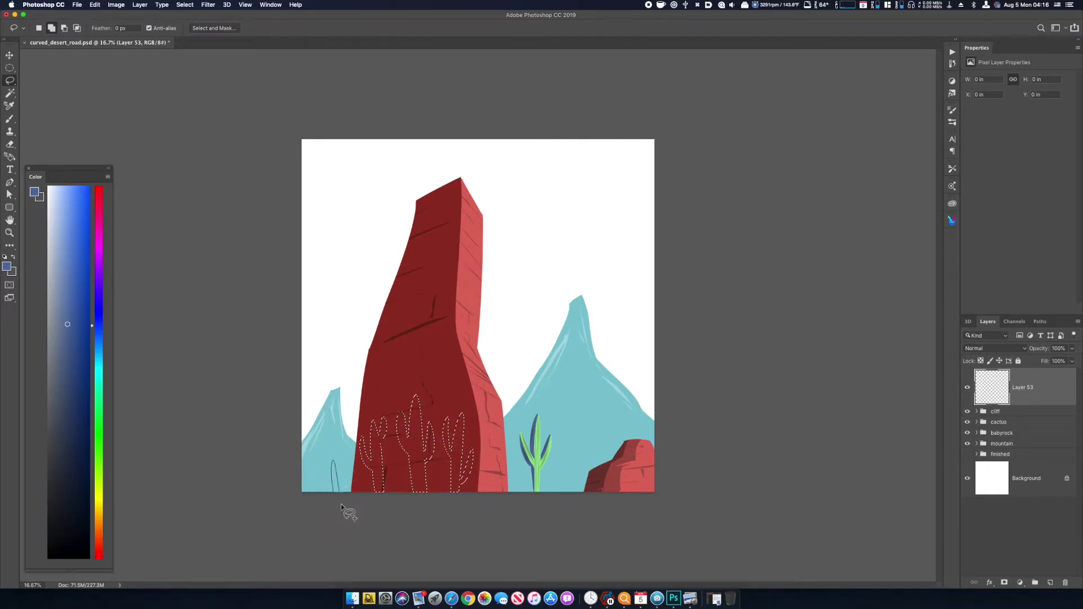
pyautogui.moveTo(350, 512)
pyautogui.mouseDown()
pyautogui.moveTo(322, 467)
pyautogui.moveTo(336, 490)
pyautogui.mouseUp()
pyautogui.press('d')
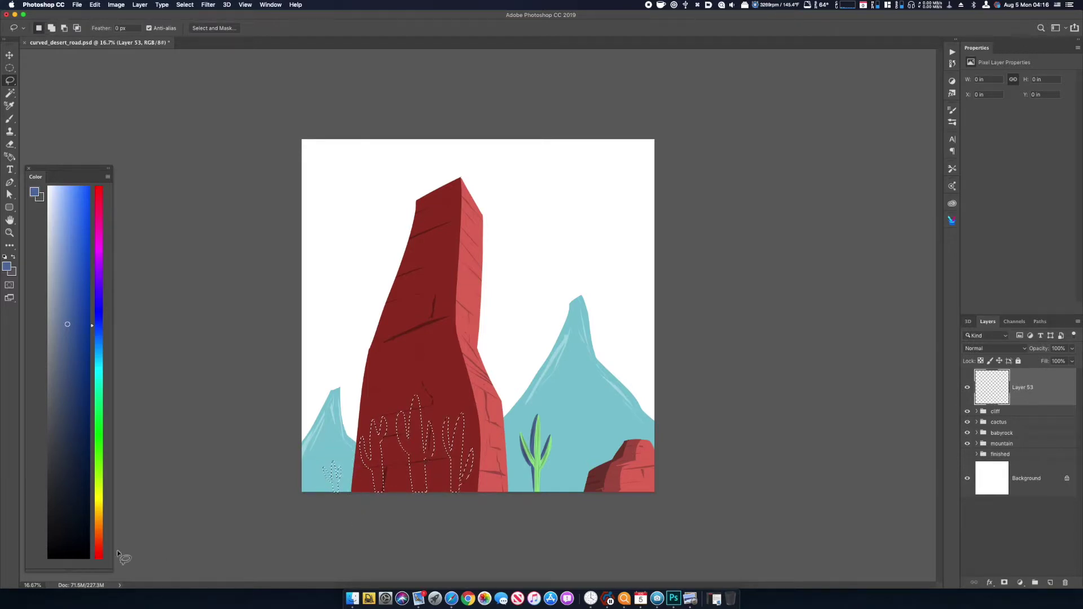
pyautogui.hotkey('alt', 'BackSpace')
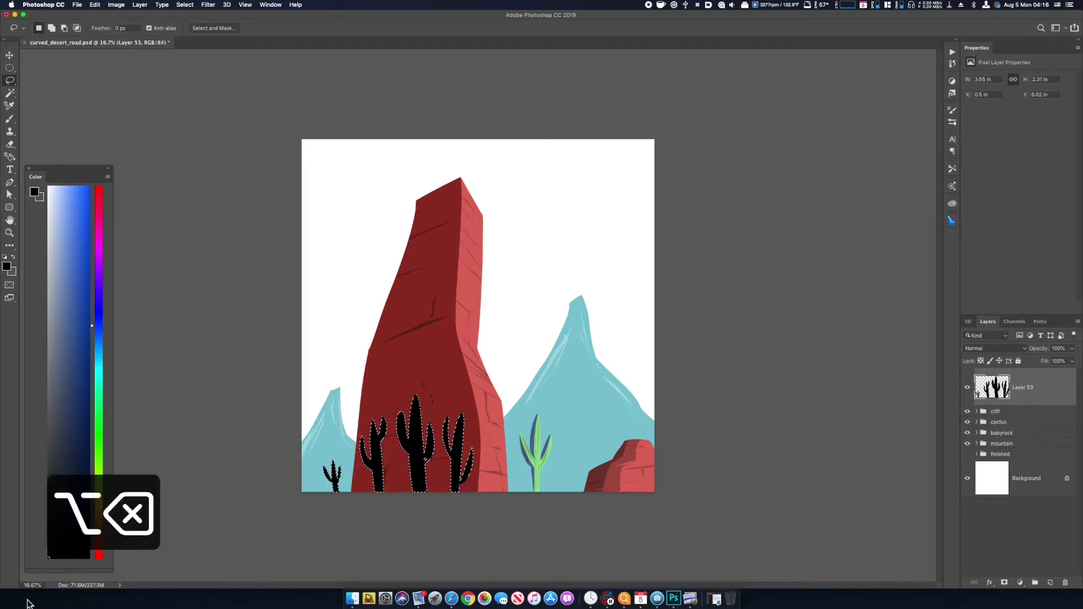
pyautogui.press('super+d')
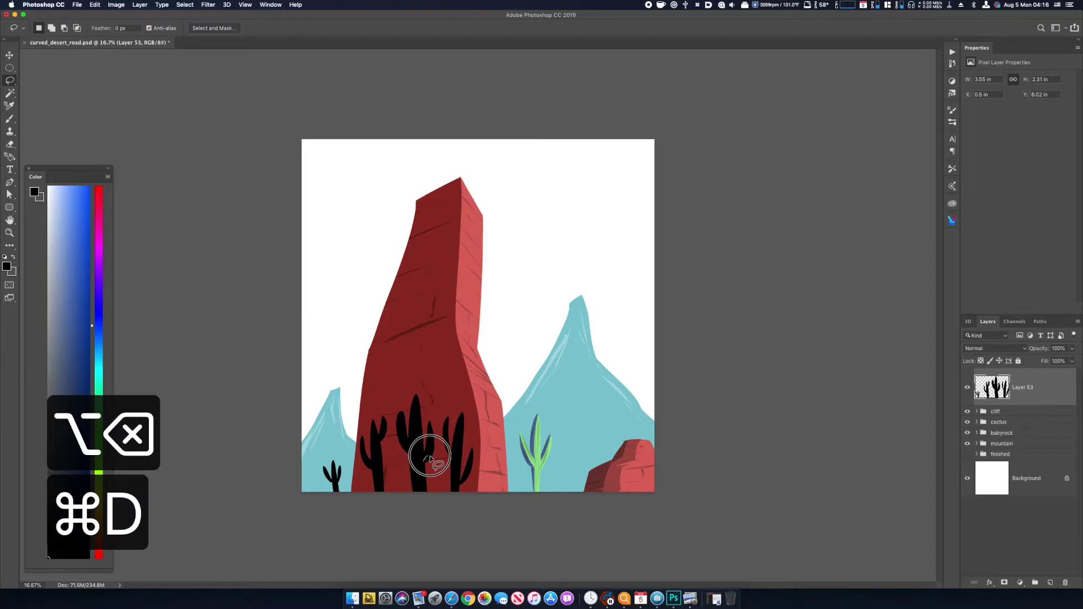
# - Add a small black shape at the left cactus's base and inspect the silhouettes
pyautogui.hotkey('alt', 'BackSpace')
pyautogui.press('super+d')
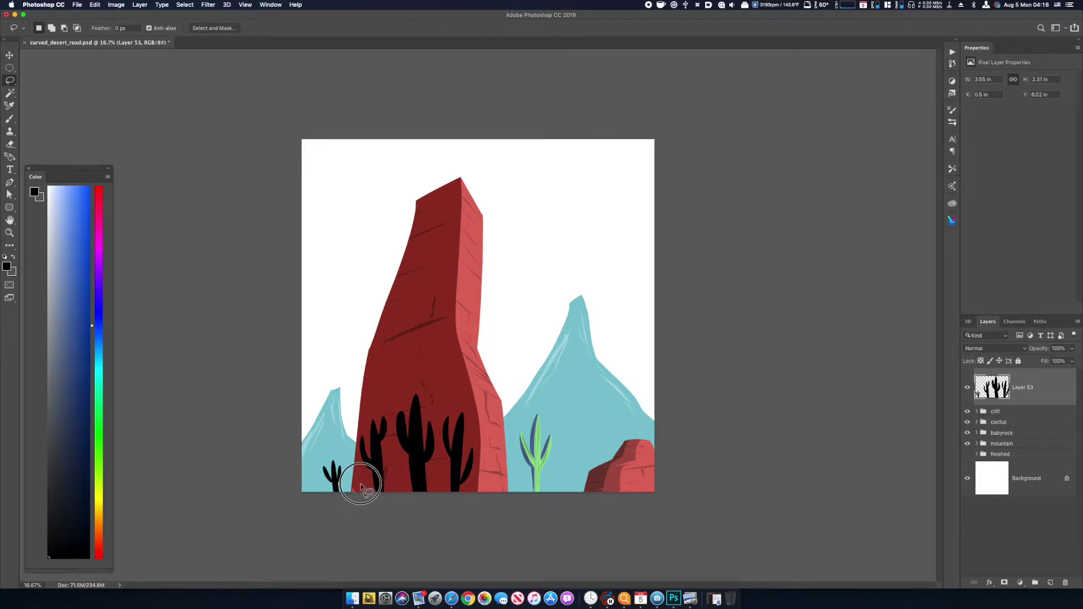
pyautogui.press('shift')
pyautogui.moveTo(359, 483)
pyautogui.mouseDown()
pyautogui.moveTo(354, 474)
pyautogui.moveTo(368, 470)
pyautogui.moveTo(360, 492)
pyautogui.mouseUp()
pyautogui.hotkey('alt', 'BackSpace')
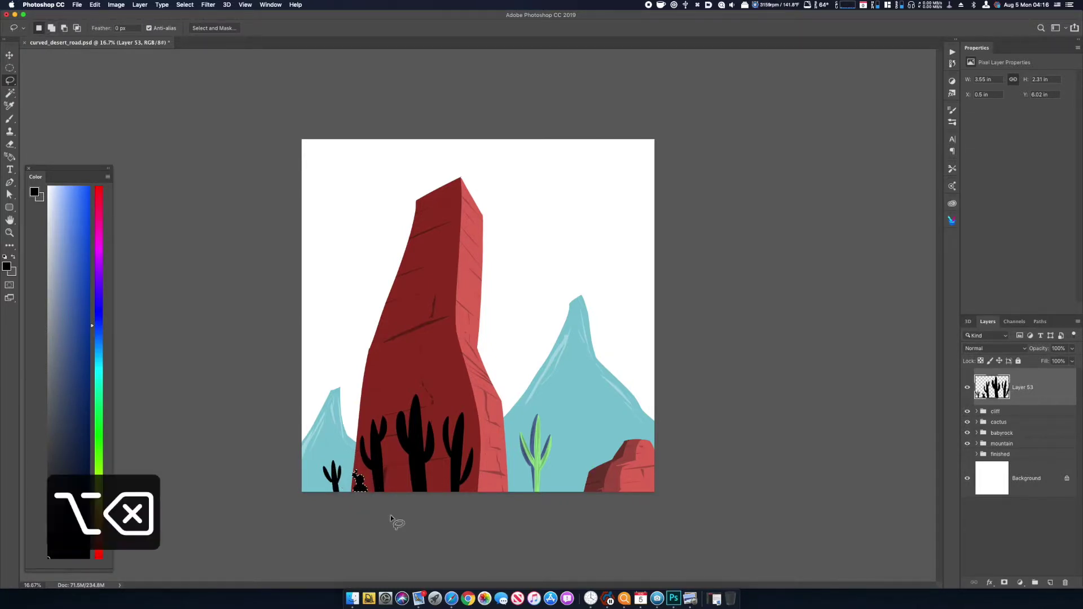
pyautogui.press('super+d')
pyautogui.press('super+equal')
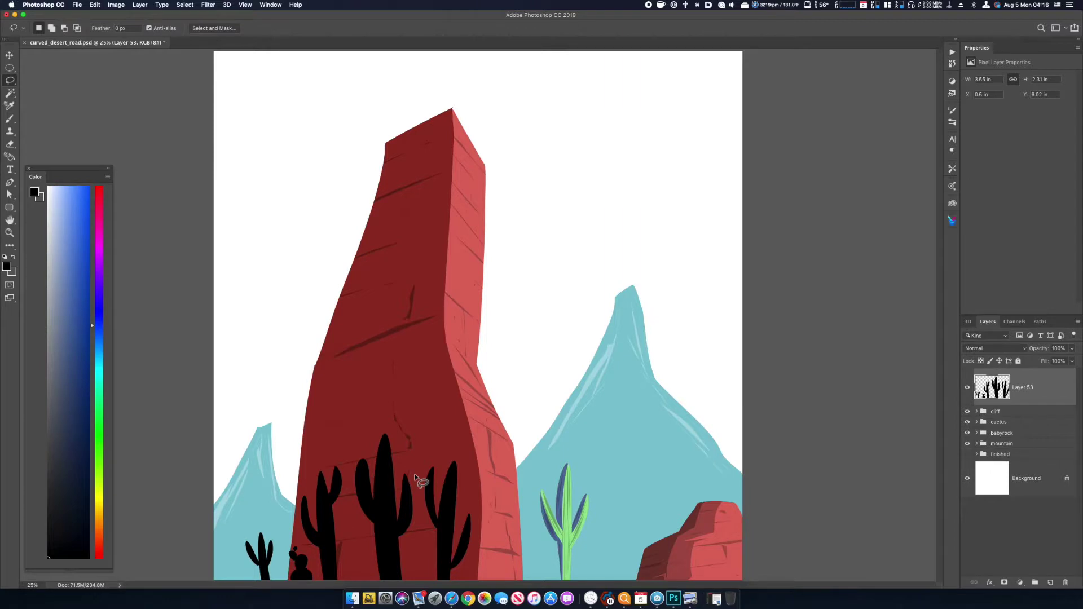
pyautogui.press('super+minus')
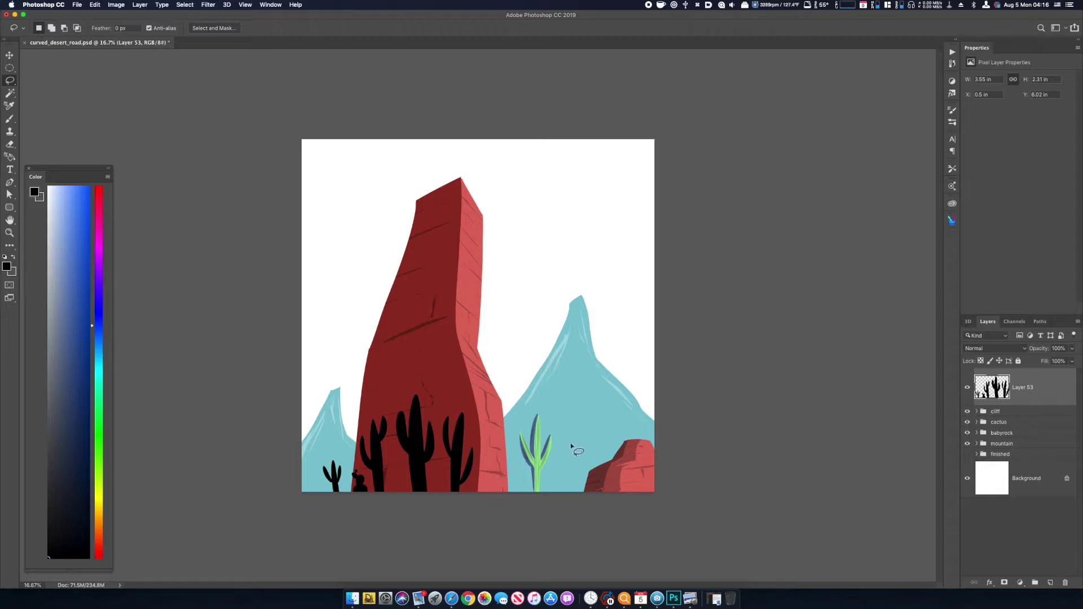
# - Rename the silhouette layer to 'dark cacti'
pyautogui.doubleClick(1025, 390)
pyautogui.write('dark cacti')
pyautogui.press('Return')
pyautogui.click(1027, 414)
# - Add a new empty layer above the cactus group
pyautogui.click(1004, 423)
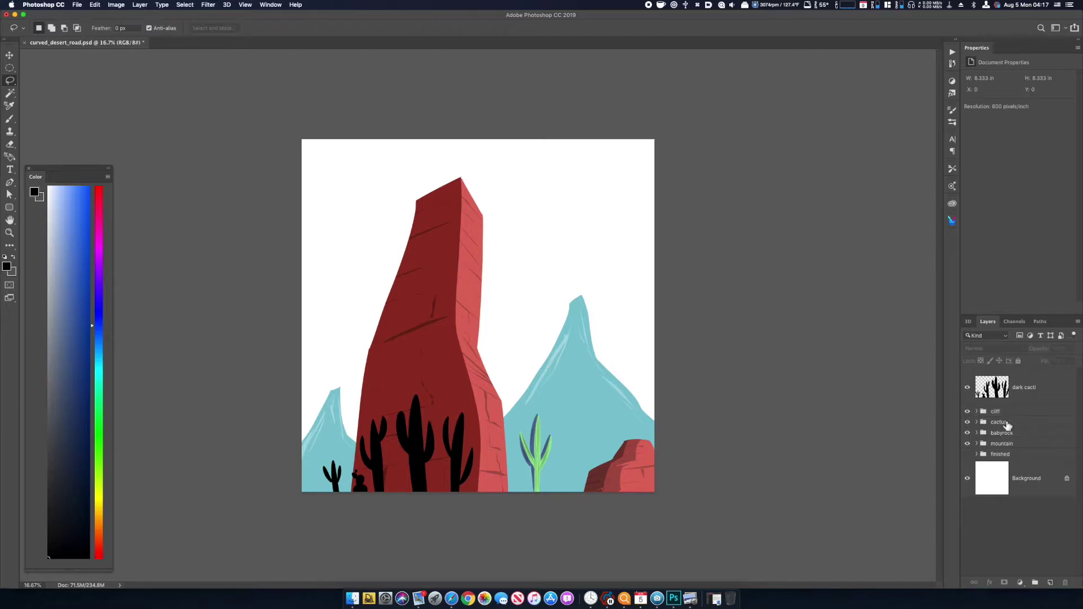
pyautogui.press('shift+super+n')
pyautogui.press('shift+super+Return')
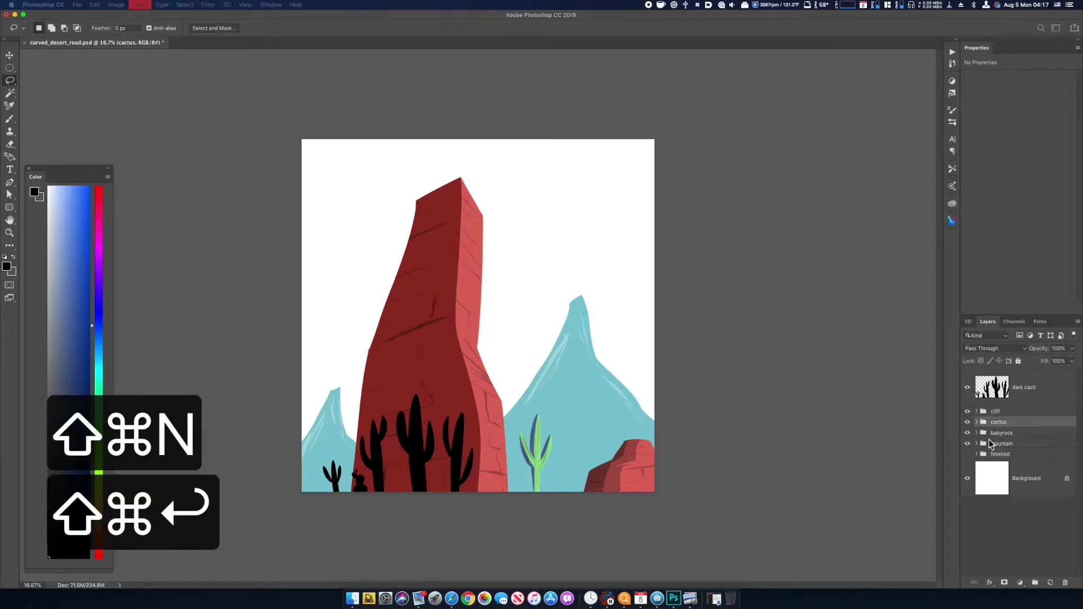
pyautogui.press('super+equal')
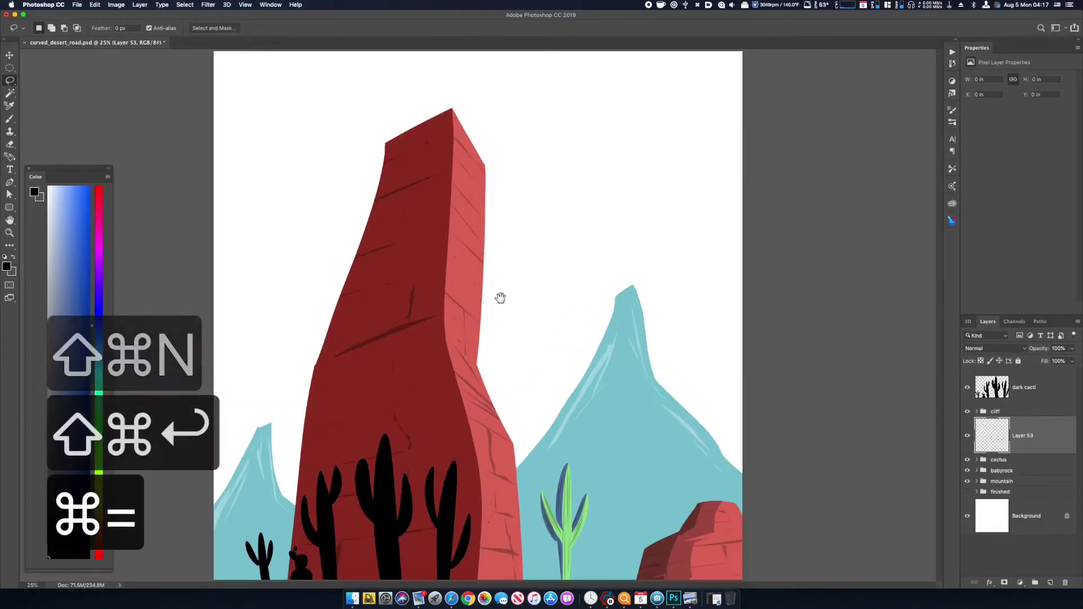
# - Fill a boulder shape atop the cliff with the sampled cliff red, then darken it
pyautogui.moveTo(430, 121)
pyautogui.mouseDown()
pyautogui.moveTo(449, 67)
pyautogui.moveTo(510, 97)
pyautogui.moveTo(502, 144)
pyautogui.moveTo(443, 164)
pyautogui.mouseUp()
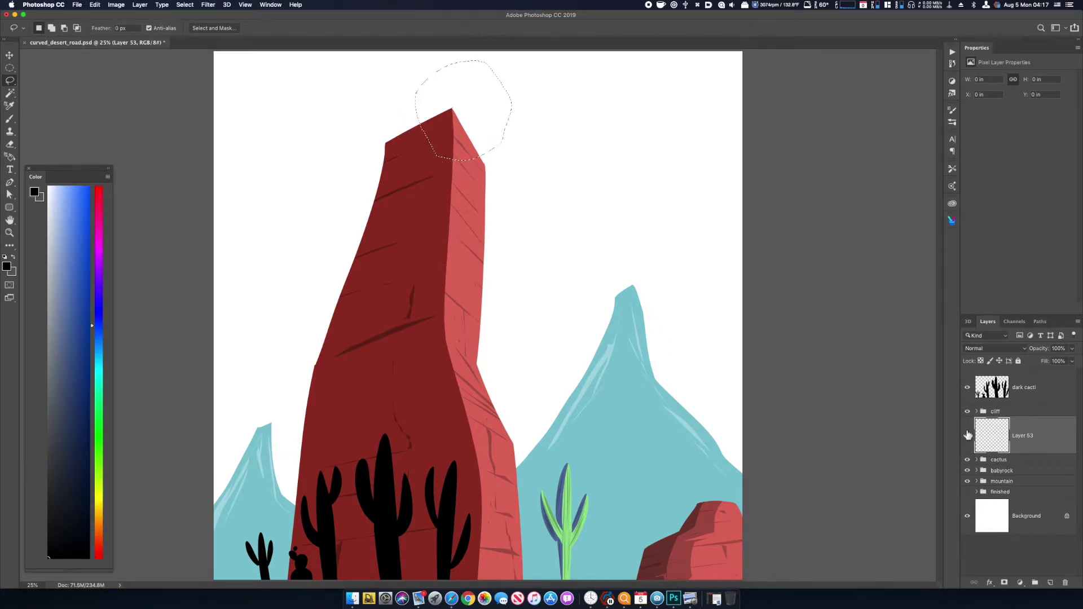
pyautogui.press('i')
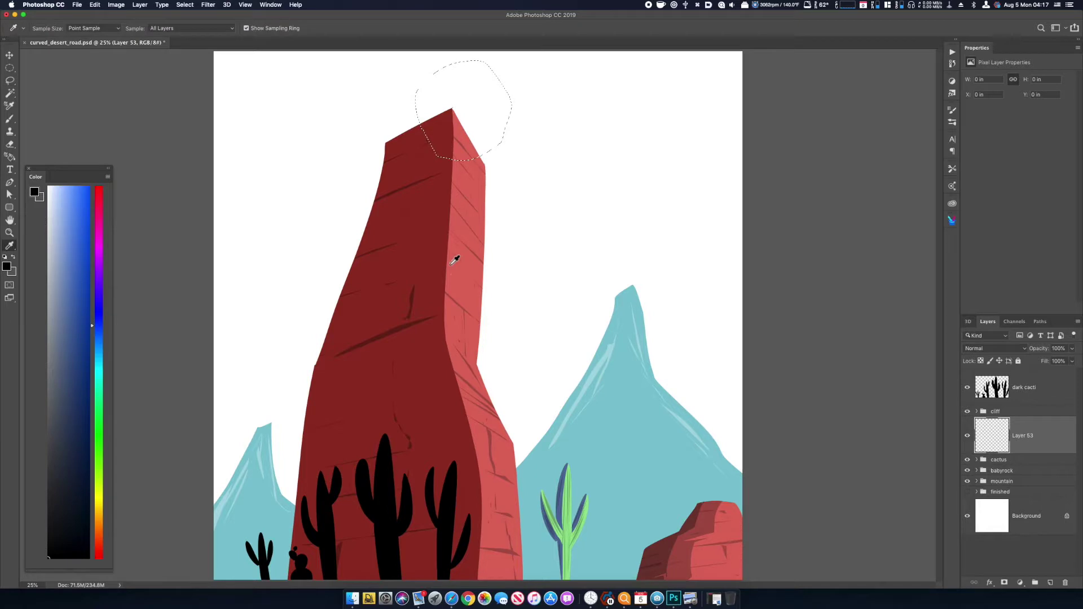
pyautogui.click(437, 242)
pyautogui.hotkey('alt', 'BackSpace')
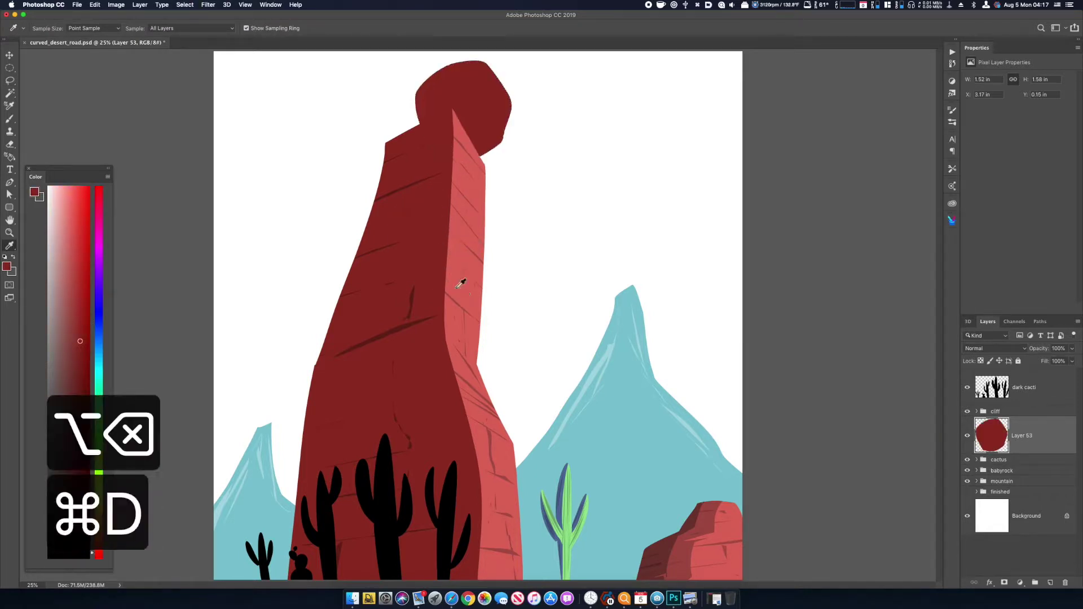
pyautogui.press('super+u')
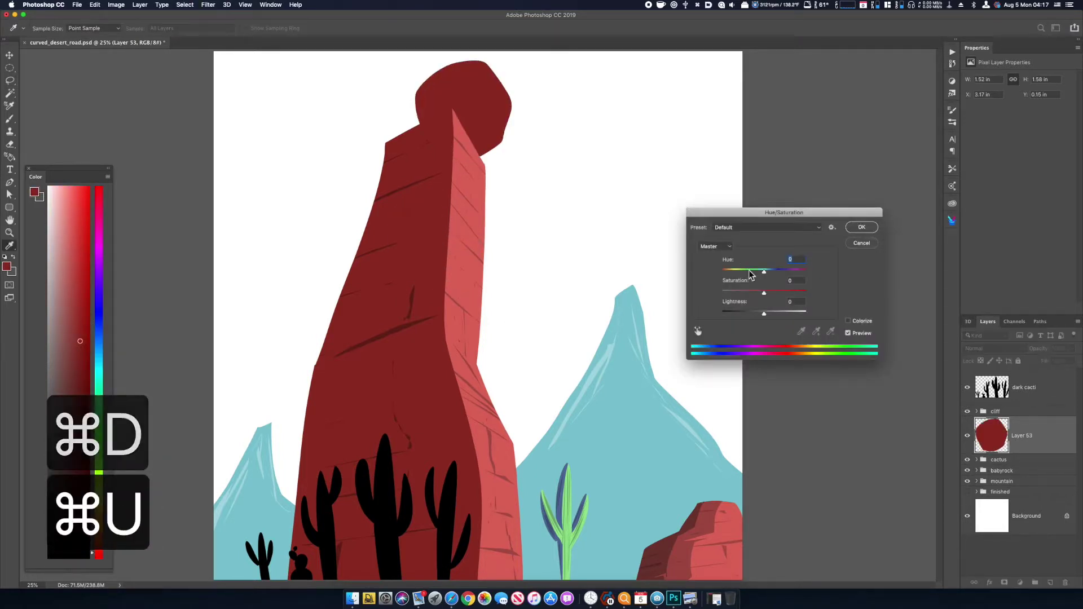
pyautogui.moveTo(752, 310); pyautogui.dragTo(749, 311)
pyautogui.click(862, 226)
# - Copy the boulder's upper-right facet to a new layer and make it lighter and richer red
pyautogui.press('l')
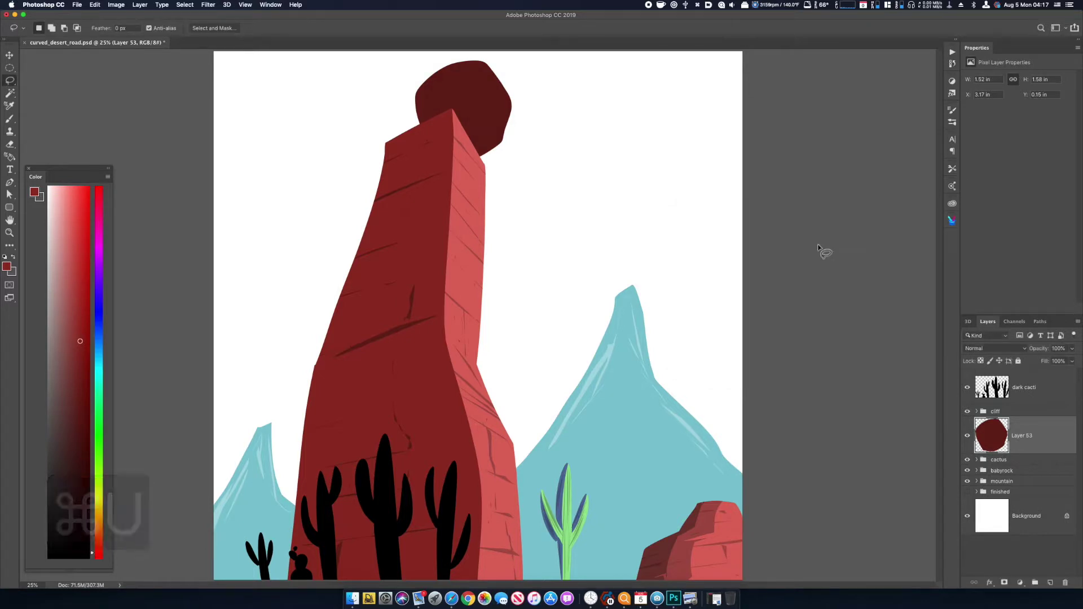
pyautogui.moveTo(448, 63)
pyautogui.mouseDown()
pyautogui.moveTo(463, 82)
pyautogui.moveTo(456, 119)
pyautogui.moveTo(470, 89)
pyautogui.moveTo(500, 126)
pyautogui.moveTo(495, 145)
pyautogui.moveTo(520, 78)
pyautogui.moveTo(459, 66)
pyautogui.mouseUp()
pyautogui.press('super+j')
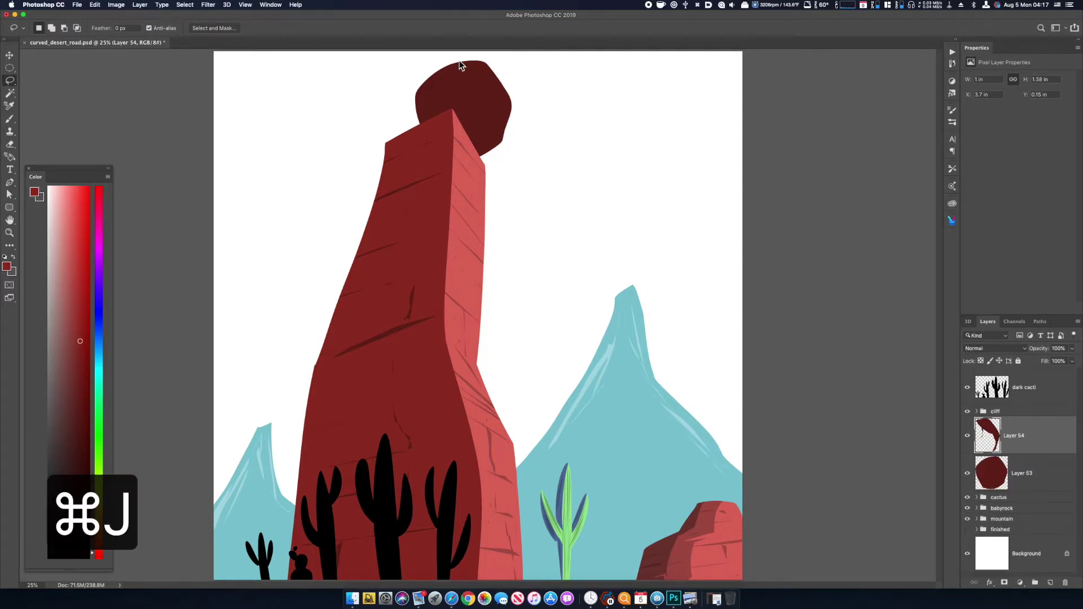
pyautogui.press('super+u')
pyautogui.moveTo(764, 292); pyautogui.dragTo(777, 313)
pyautogui.moveTo(764, 271); pyautogui.dragTo(766, 273)
pyautogui.click(861, 227)
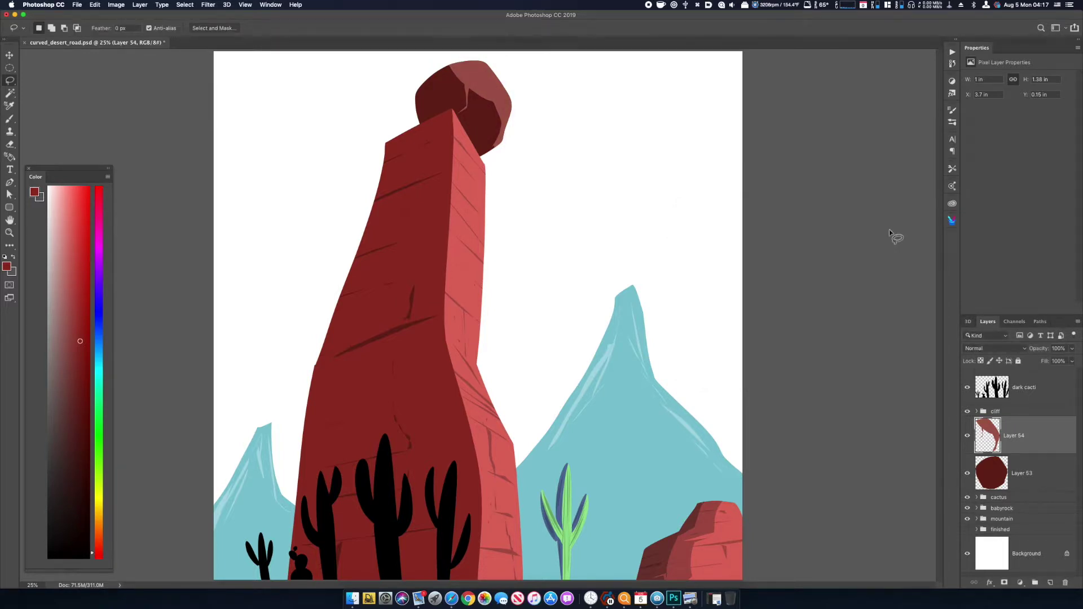
# - Copy a thin highlight strip along the boulder's edge to a new layer and adjust its lightness
pyautogui.moveTo(463, 83)
pyautogui.mouseDown()
pyautogui.moveTo(504, 115)
pyautogui.moveTo(466, 82)
pyautogui.moveTo(487, 75)
pyautogui.moveTo(510, 137)
pyautogui.moveTo(488, 131)
pyautogui.mouseUp()
pyautogui.press('cmd+j')
pyautogui.press('cmd+u')
pyautogui.moveTo(764, 312)
pyautogui.mouseDown()
pyautogui.moveTo(754, 310)
pyautogui.moveTo(773, 317)
pyautogui.mouseUp()
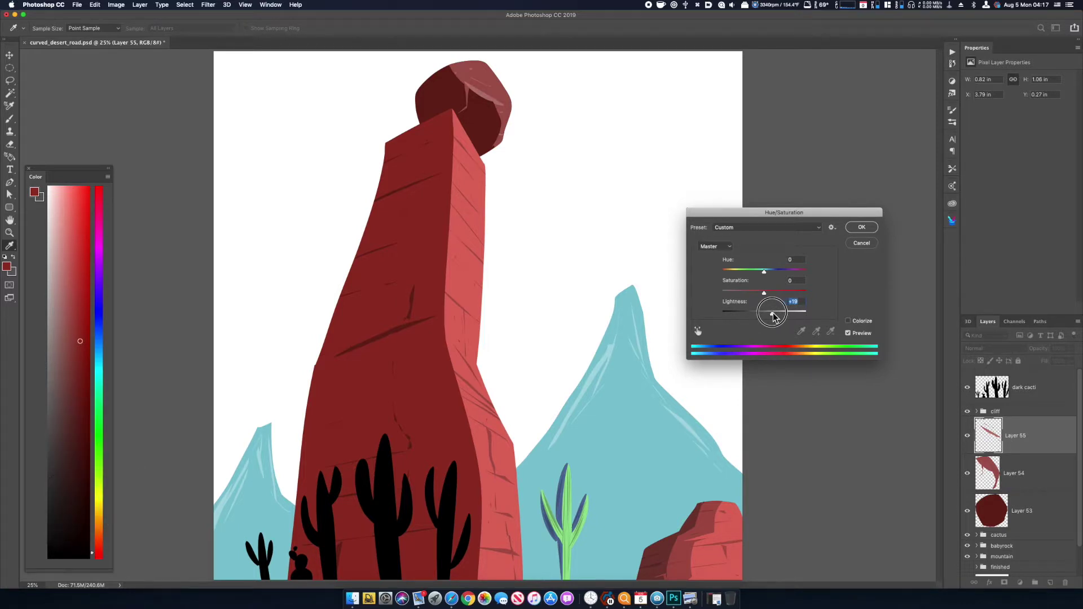
pyautogui.click(872, 232)
# - Copy an upper-left boulder patch from Layer 53 to a new layer and darken it slightly
pyautogui.click(1015, 519)
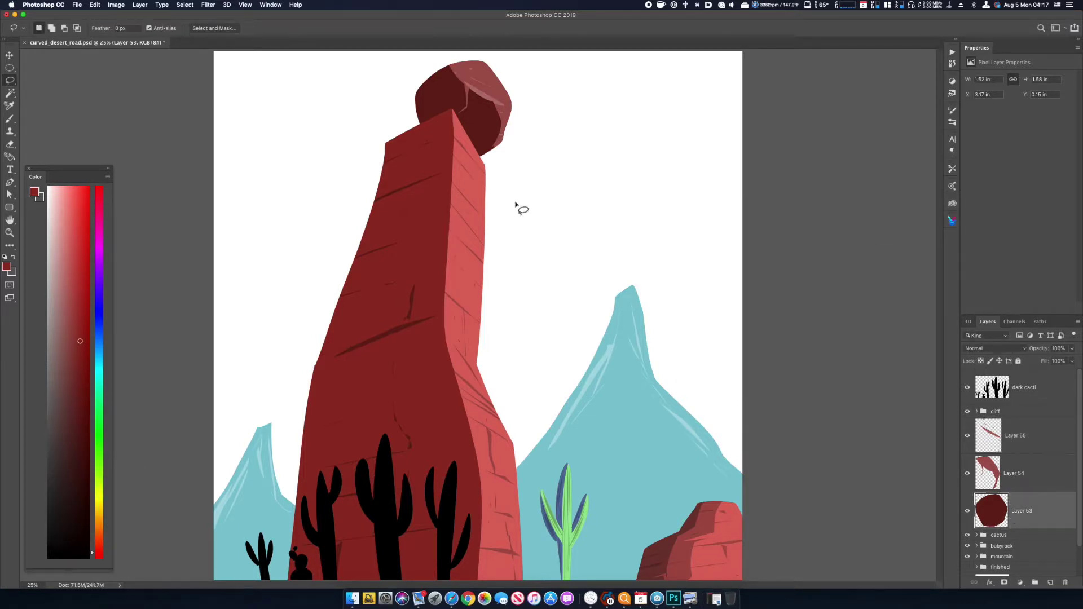
pyautogui.moveTo(452, 90)
pyautogui.mouseDown()
pyautogui.moveTo(442, 92)
pyautogui.moveTo(458, 122)
pyautogui.moveTo(474, 107)
pyautogui.moveTo(478, 146)
pyautogui.mouseUp()
pyautogui.press('super+j')
pyautogui.press('super+u')
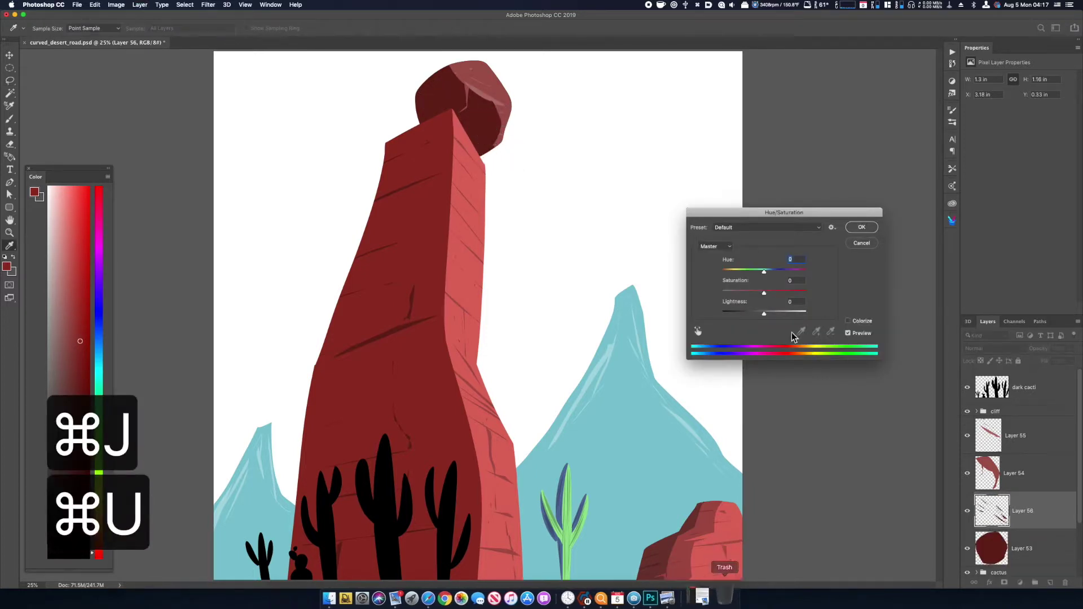
pyautogui.moveTo(763, 313); pyautogui.dragTo(757, 317)
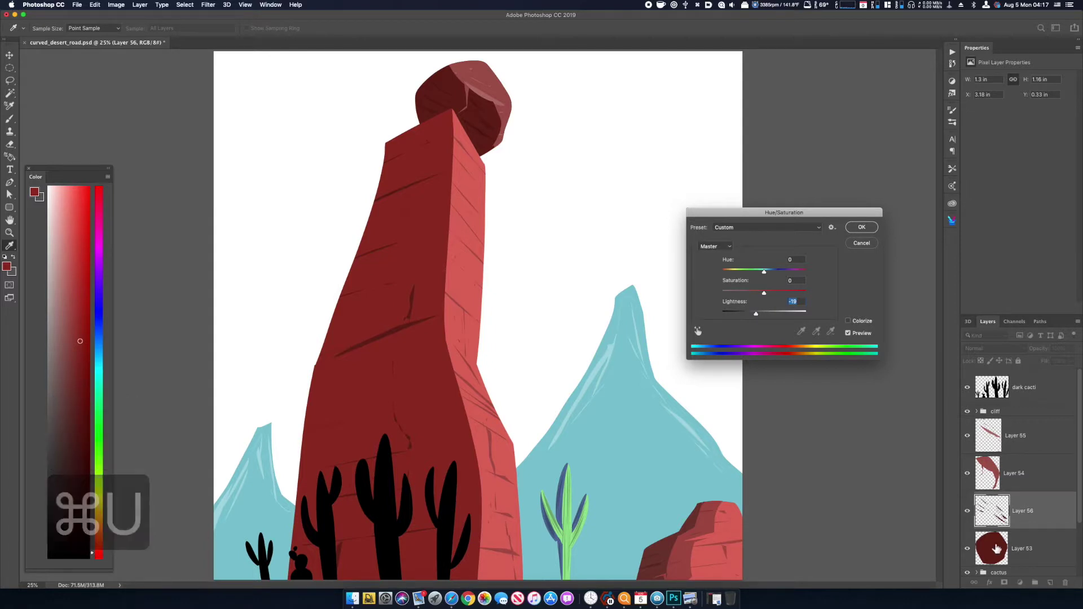
pyautogui.click(861, 227)
# - Copy the boulder's left-side shadow to a new layer at Lightness -48
pyautogui.click(994, 560)
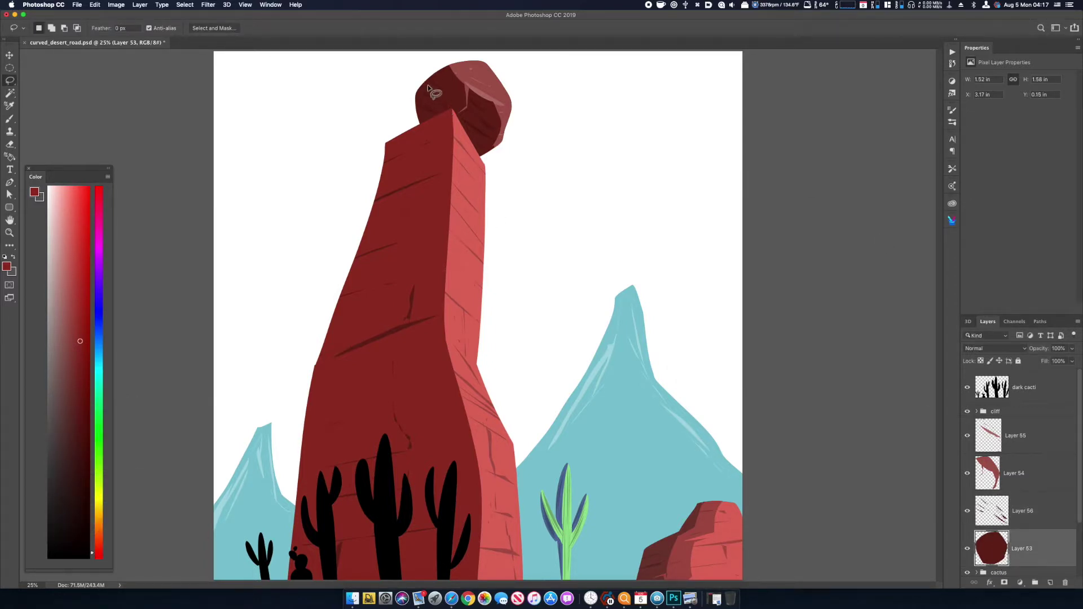
pyautogui.moveTo(430, 93)
pyautogui.mouseDown()
pyautogui.moveTo(448, 115)
pyautogui.moveTo(418, 133)
pyautogui.moveTo(402, 99)
pyautogui.moveTo(422, 79)
pyautogui.mouseUp()
pyautogui.press('super+j')
pyautogui.press('super+u')
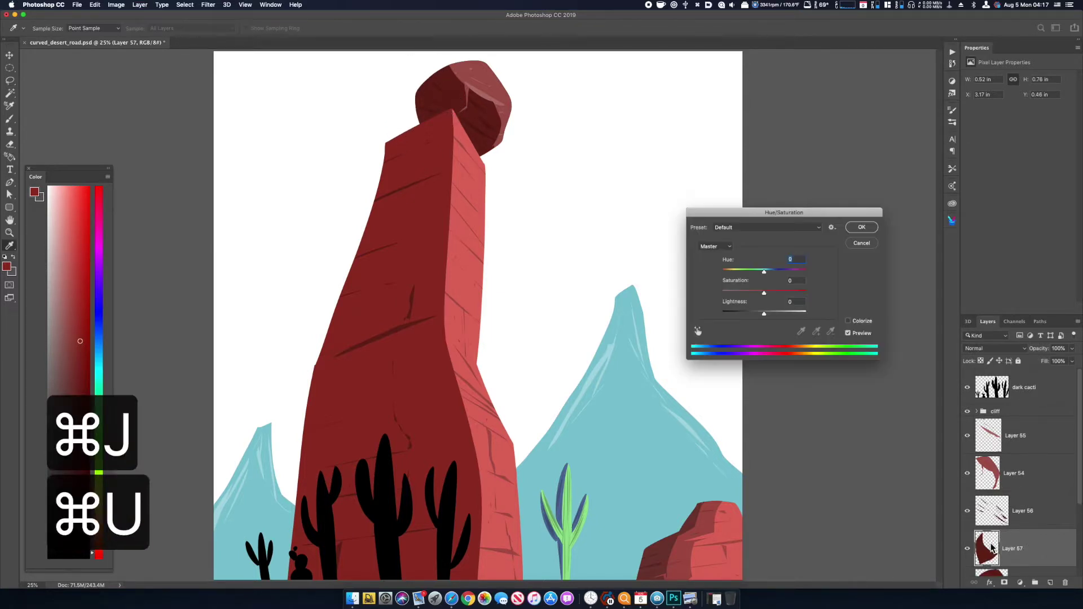
pyautogui.moveTo(764, 310); pyautogui.dragTo(745, 316)
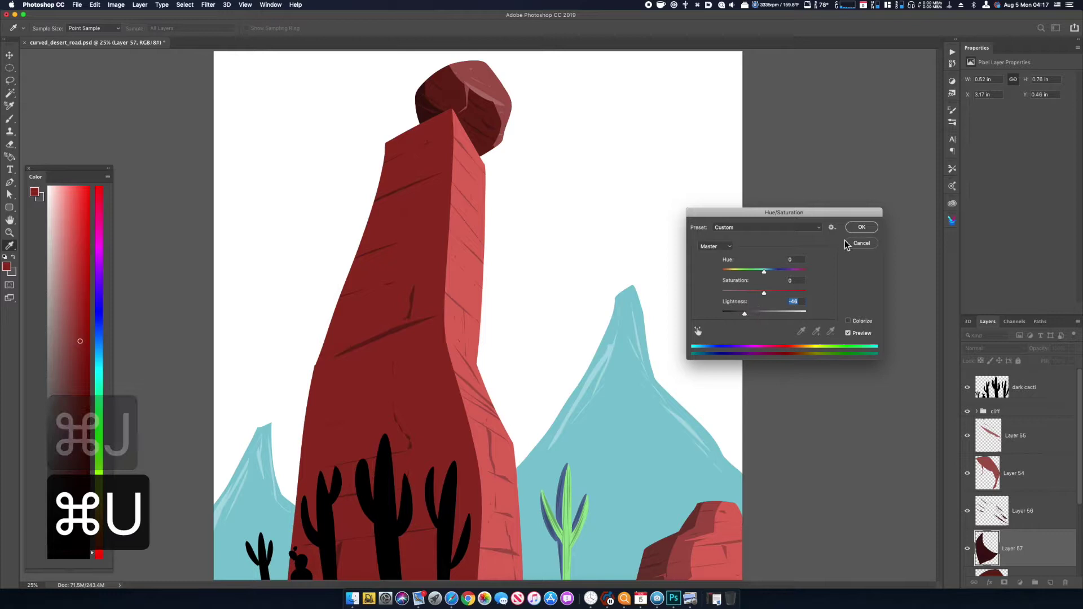
pyautogui.click(861, 227)
pyautogui.press('super+y')
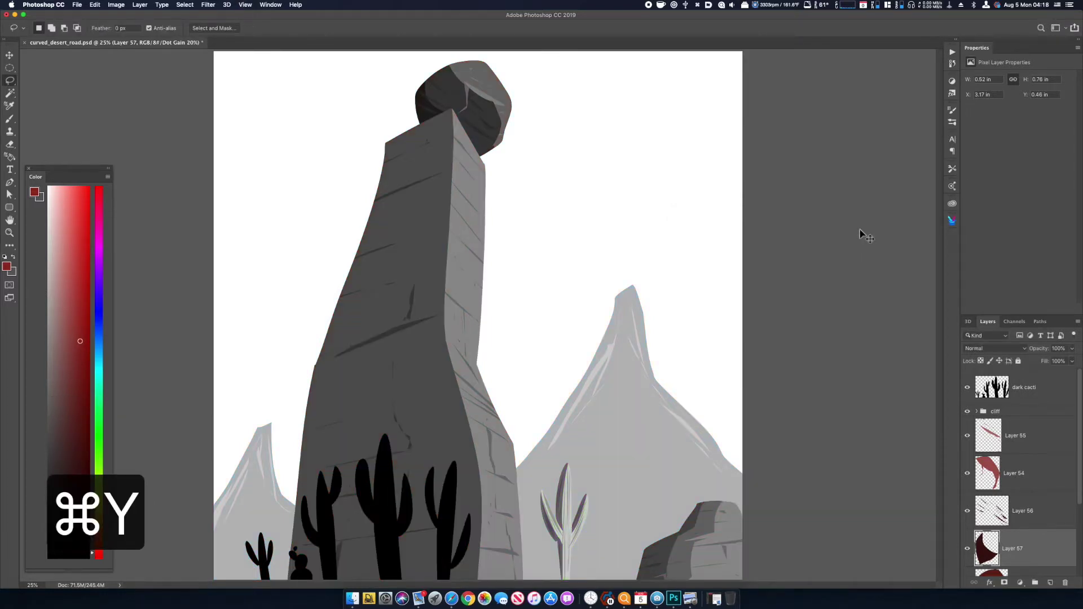
# - Check values in grayscale, then group boulder Layers 55–53
pyautogui.press('super+y')
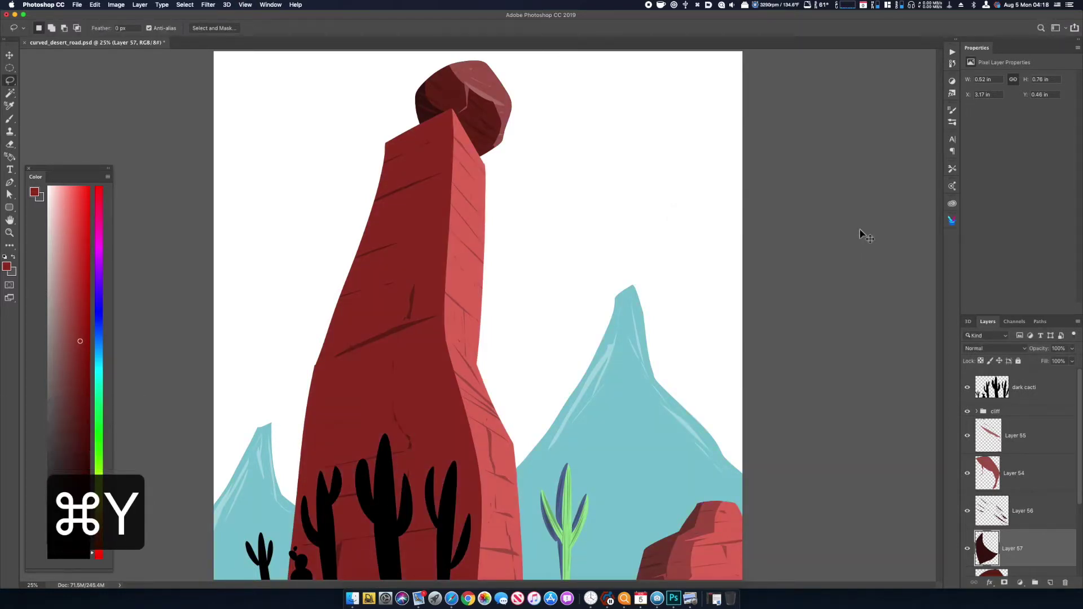
pyautogui.press('super+y')
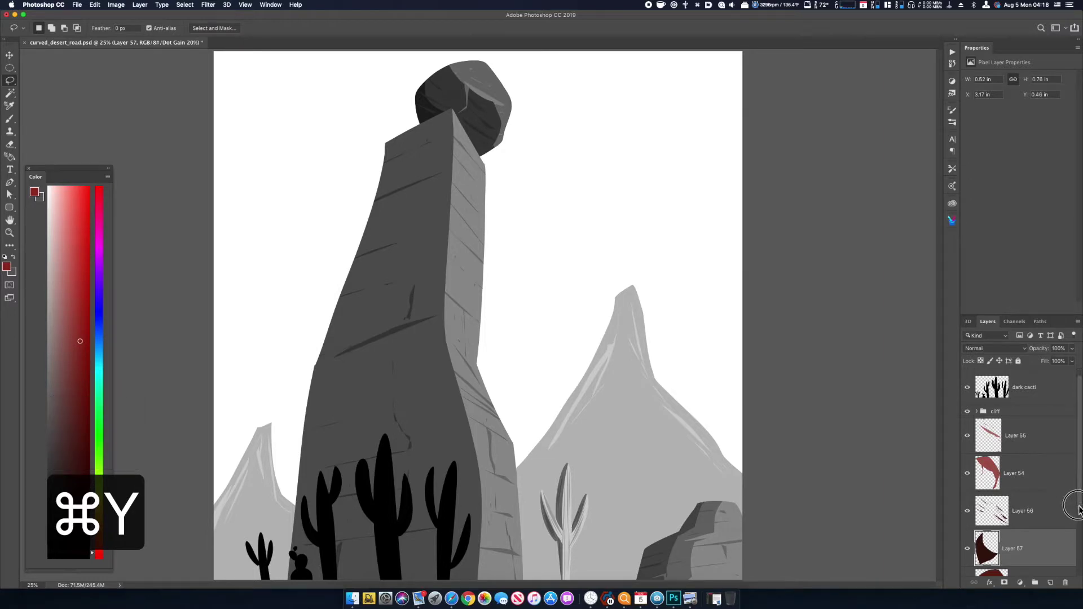
pyautogui.scroll(-2, 1069, 510)
pyautogui.click(1052, 398)
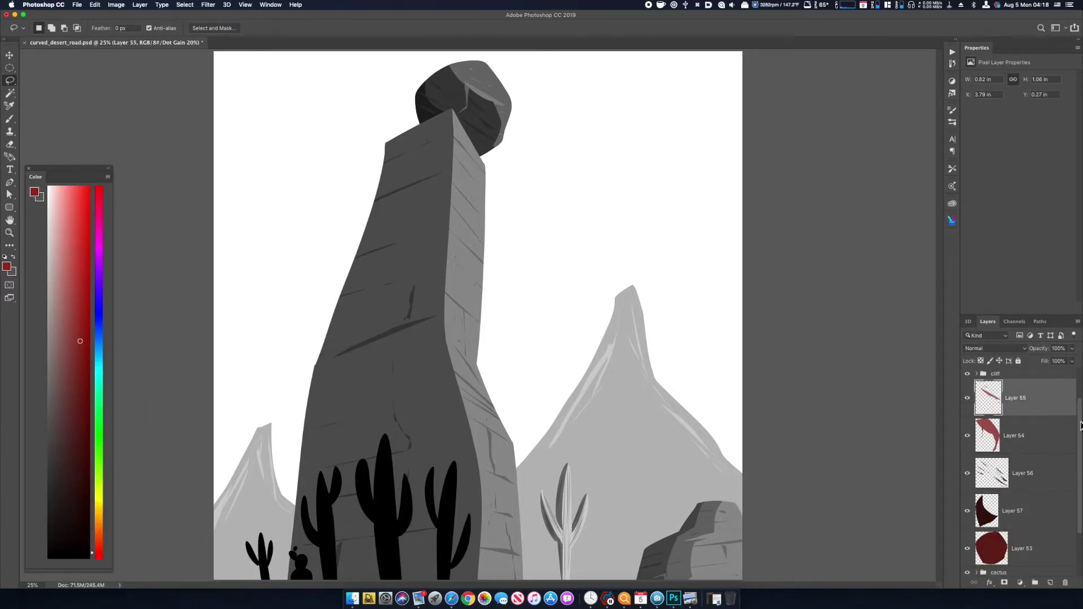
pyautogui.moveTo(1080, 427); pyautogui.dragTo(1075, 486)
pyautogui.keyDown('shift'); pyautogui.click(1049, 486); pyautogui.keyUp('shift')
pyautogui.press('super+g')
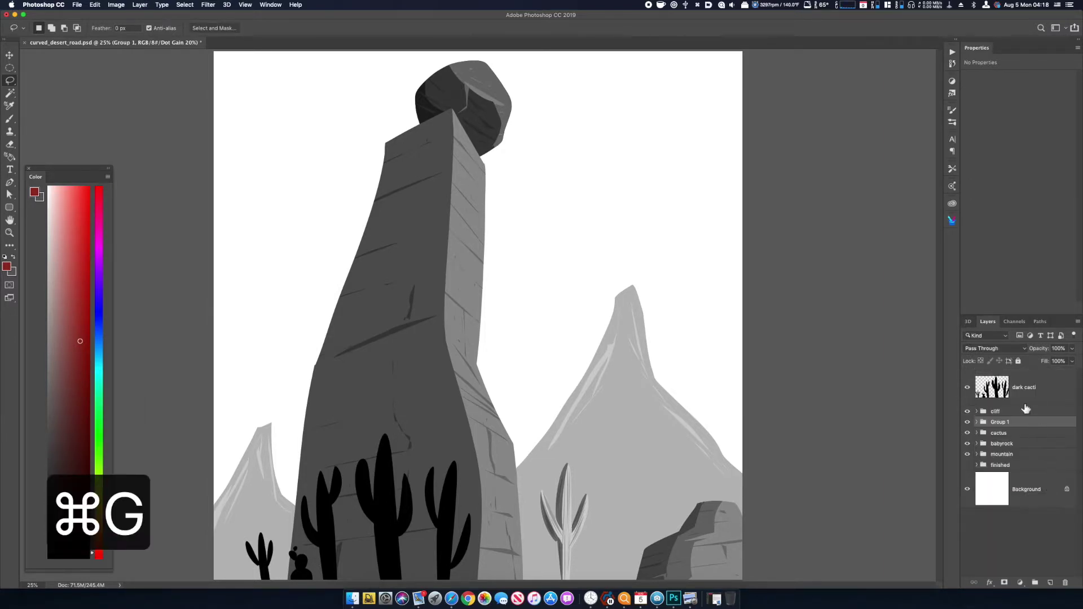
# - Name the new group 'rockoncliff' and return to the full-colour view
pyautogui.doubleClick(1002, 422)
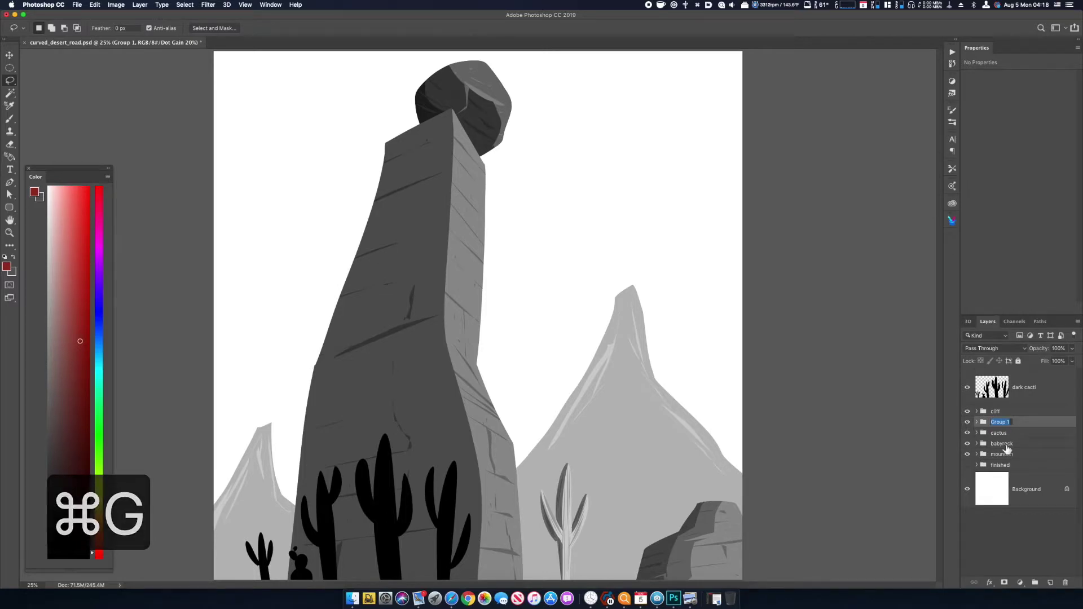
pyautogui.write('rockoncliff')
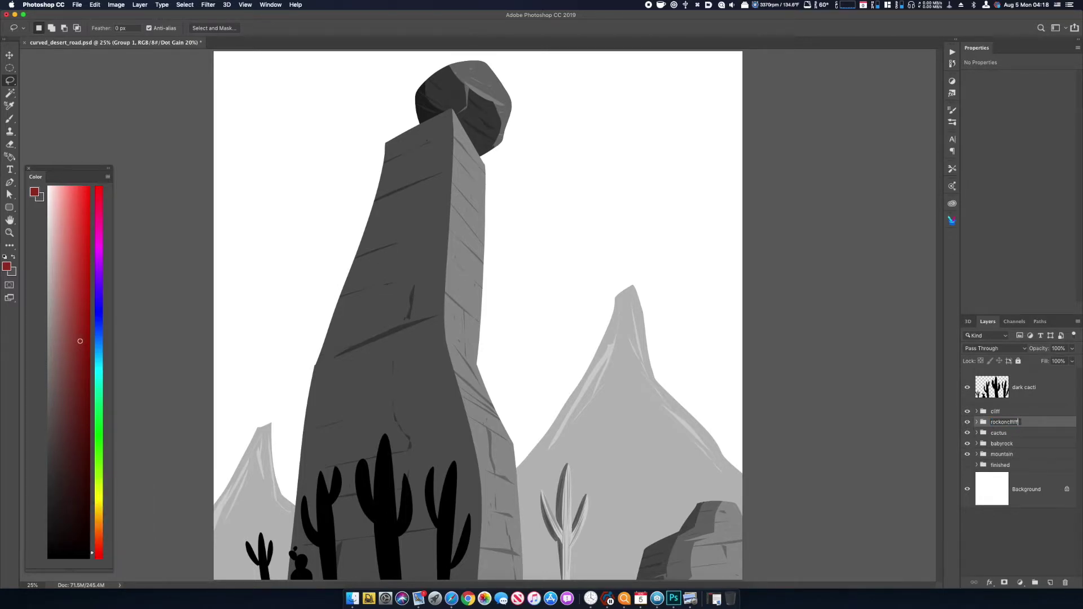
pyautogui.press('Return')
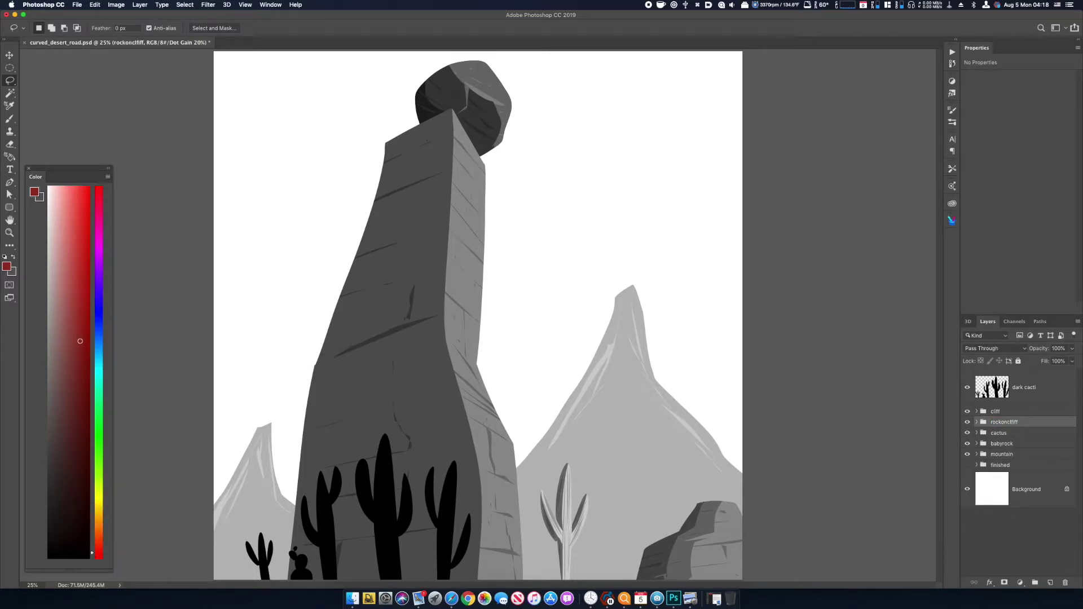
pyautogui.doubleClick(1013, 422)
pyautogui.write('iff')
pyautogui.press('Return')
pyautogui.press('super+minus')
pyautogui.press('super+minus')
pyautogui.press('super+y')
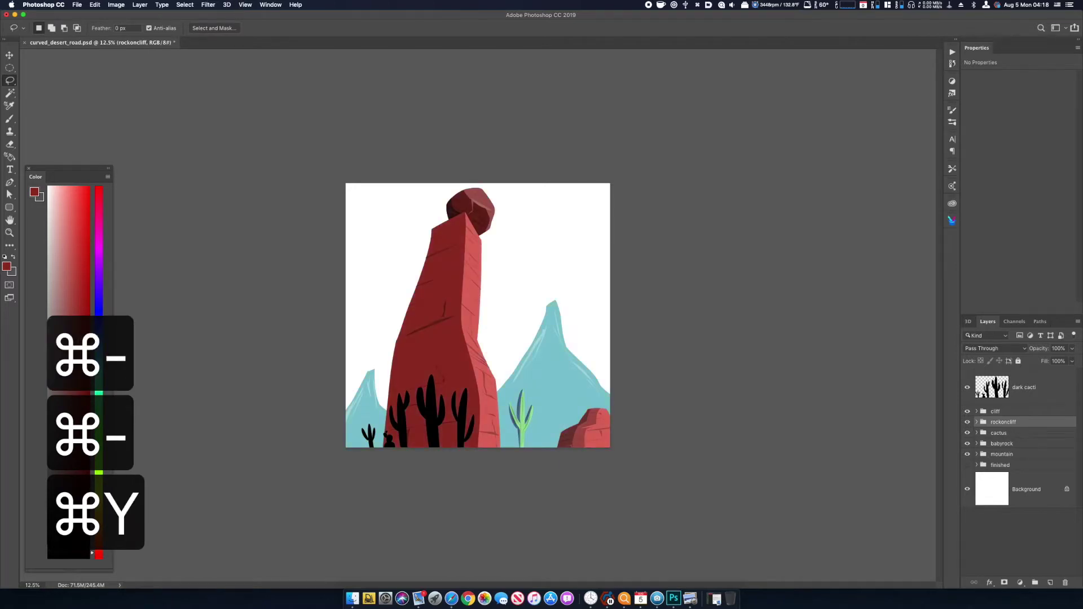
# - Add a new empty layer directly above the Background layer
pyautogui.press('super+equal')
pyautogui.click(1007, 495)
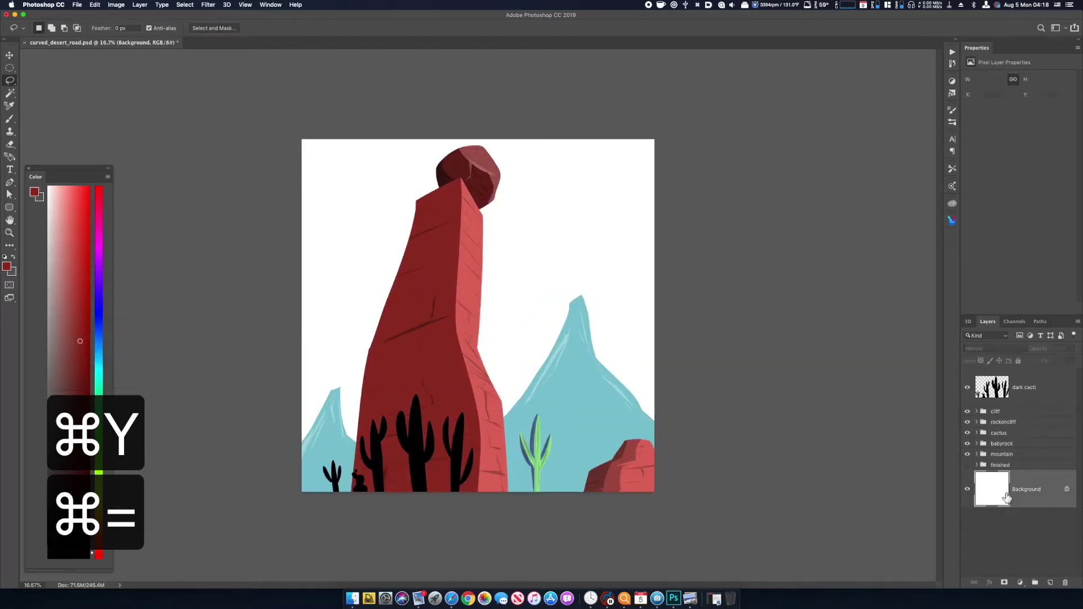
pyautogui.press('super+shift+n')
pyautogui.press('super+shift+Return')
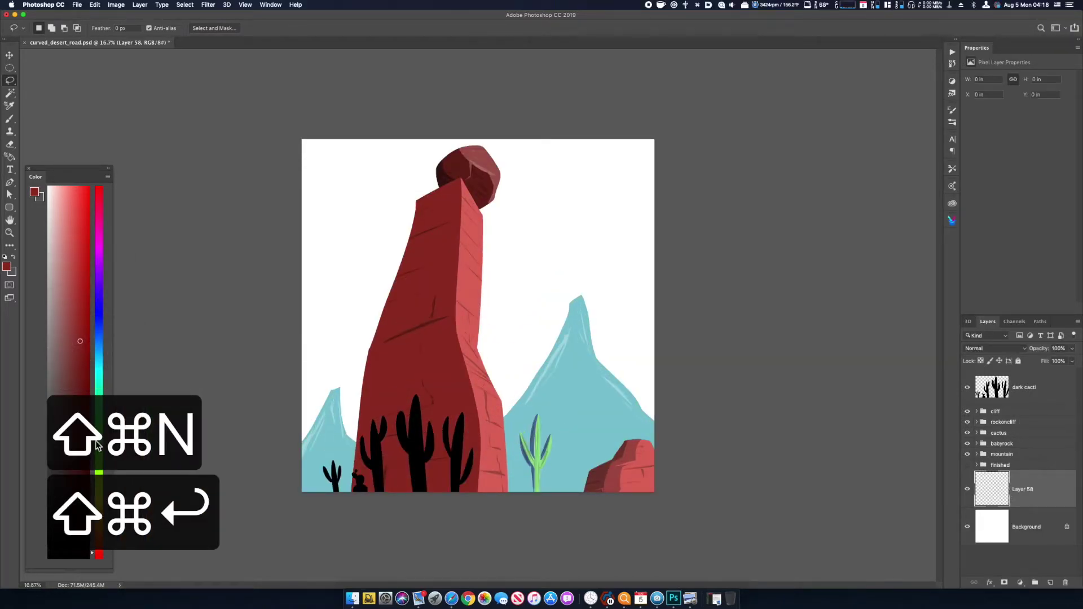
# - With the Gradient tool, try the Platinum and Cyanotype presets, then revert to black-to-white
pyautogui.press('g')
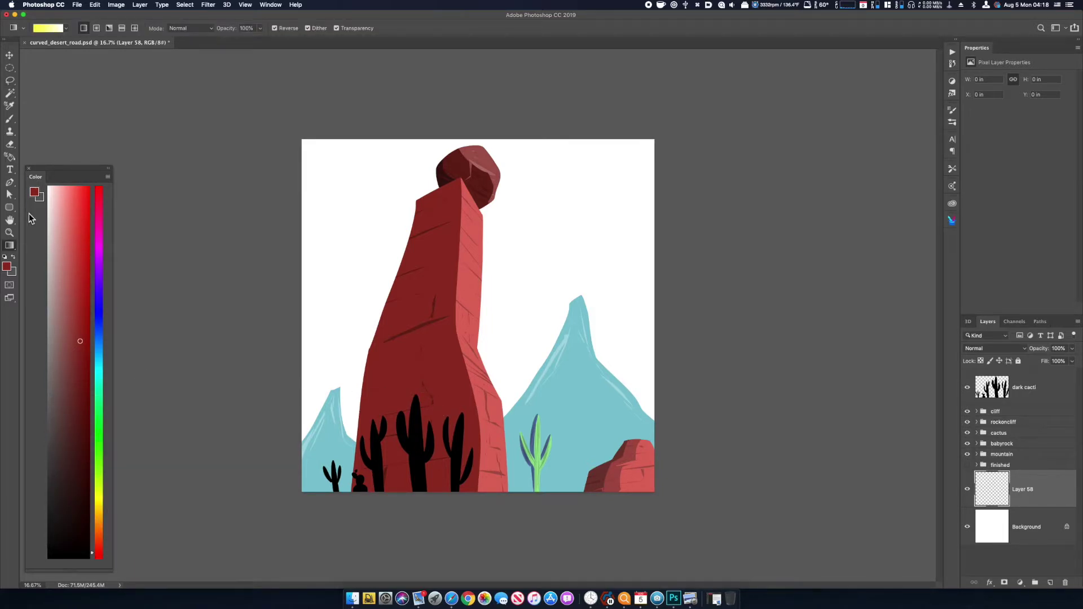
pyautogui.click(60, 28)
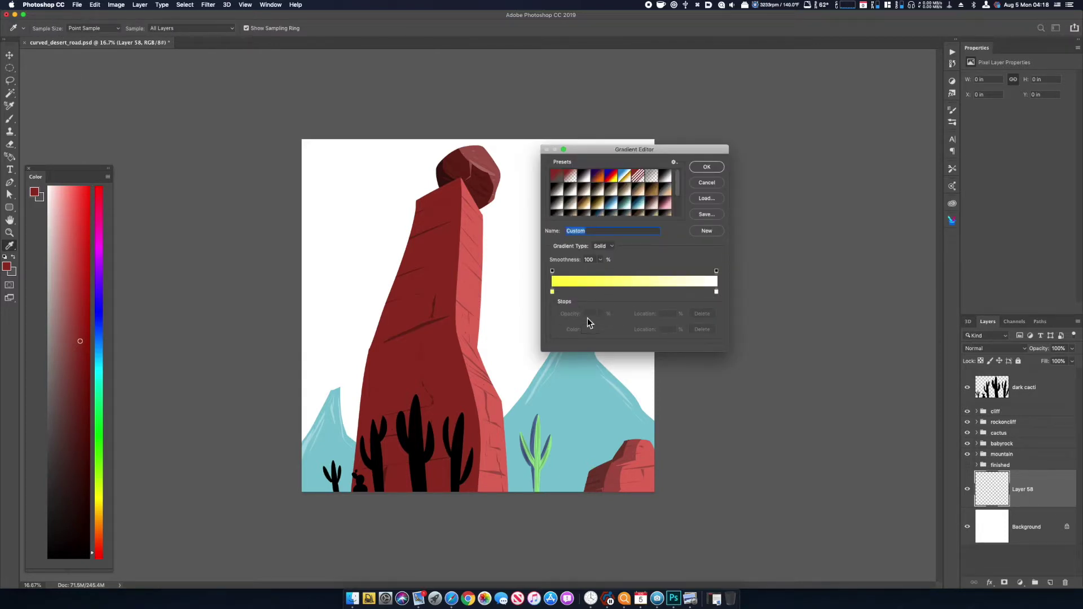
pyautogui.click(666, 182)
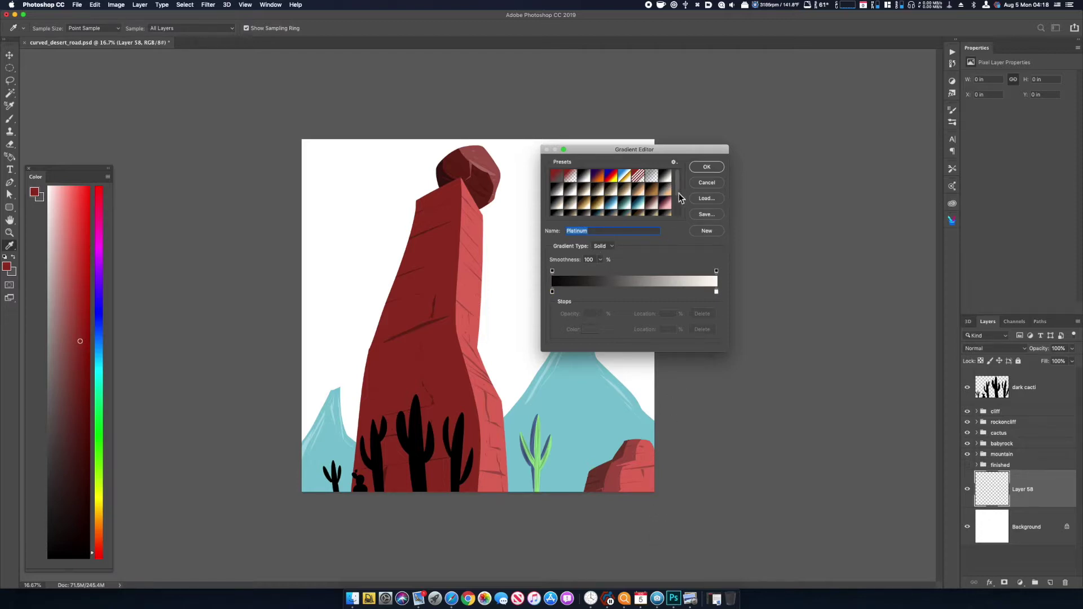
pyautogui.scroll(-5, 679, 198)
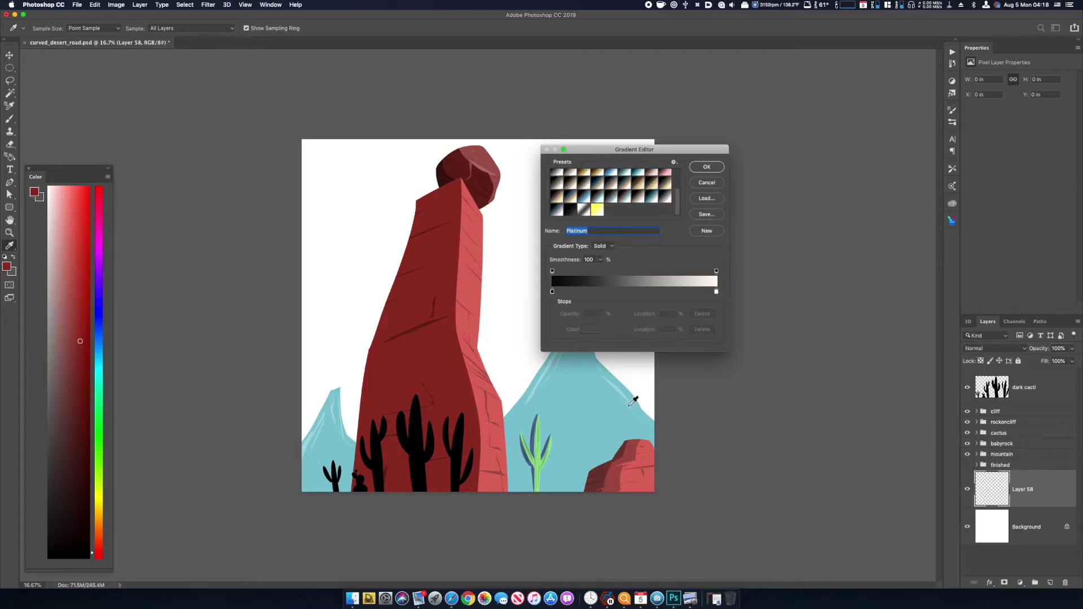
pyautogui.click(636, 176)
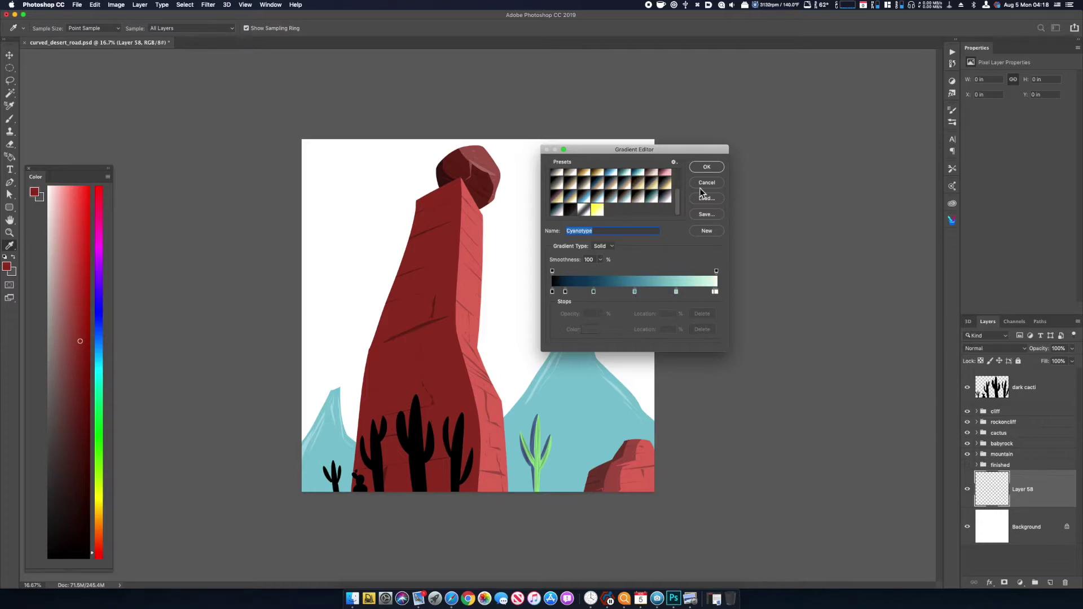
pyautogui.scroll(5, 678, 202)
pyautogui.hotkey('ctrl', 'z')
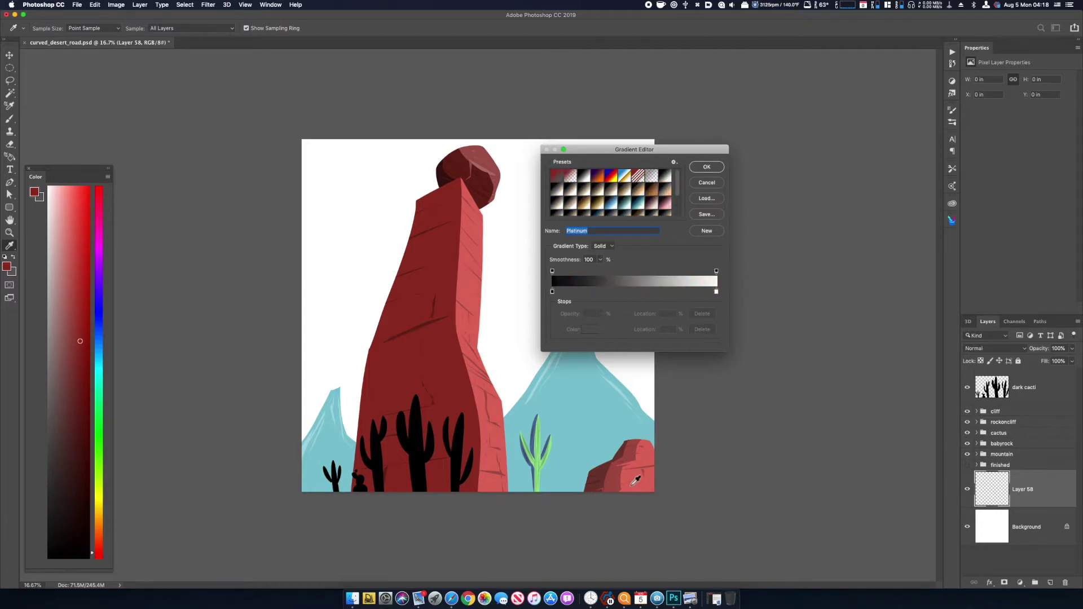
# - Set the gradient's left stop to pale yellow #ffed56 and save it as a new preset
pyautogui.click(553, 292)
pyautogui.click(590, 332)
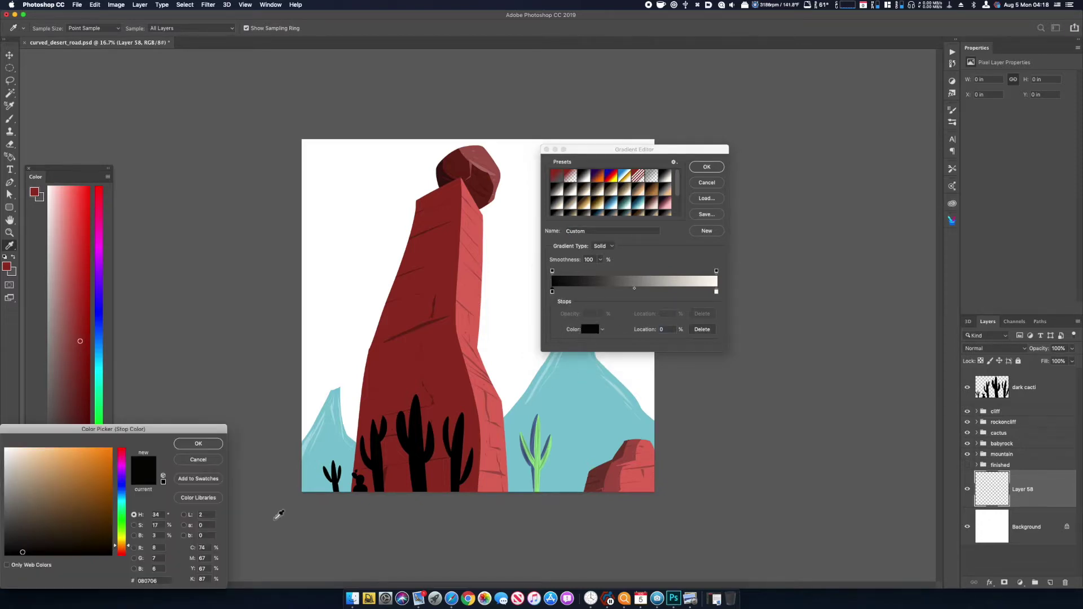
pyautogui.moveTo(124, 543); pyautogui.dragTo(124, 540)
pyautogui.click(88, 447)
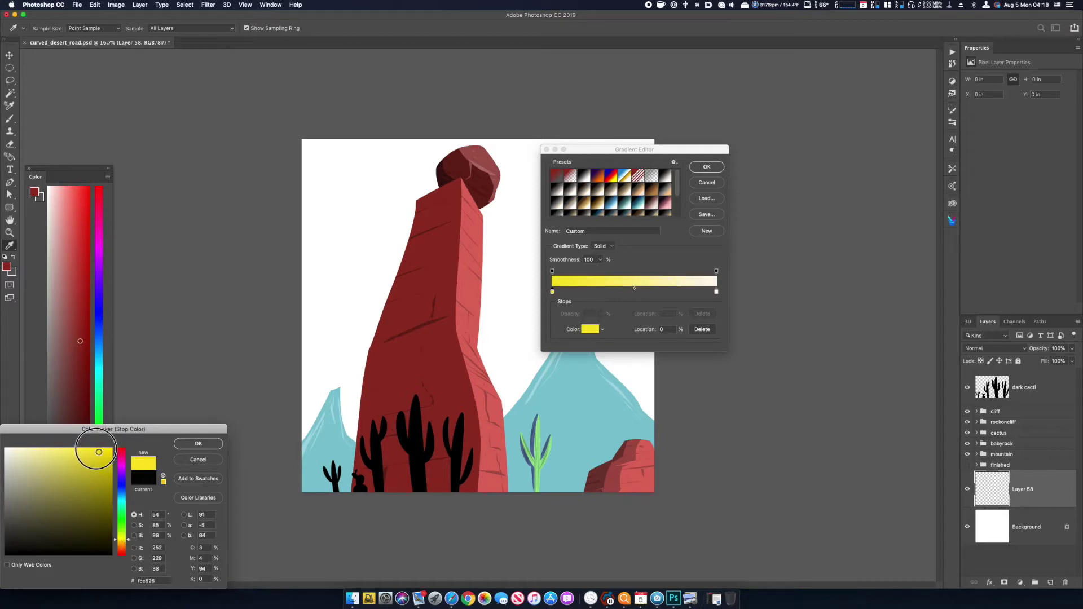
pyautogui.moveTo(89, 448); pyautogui.dragTo(77, 437)
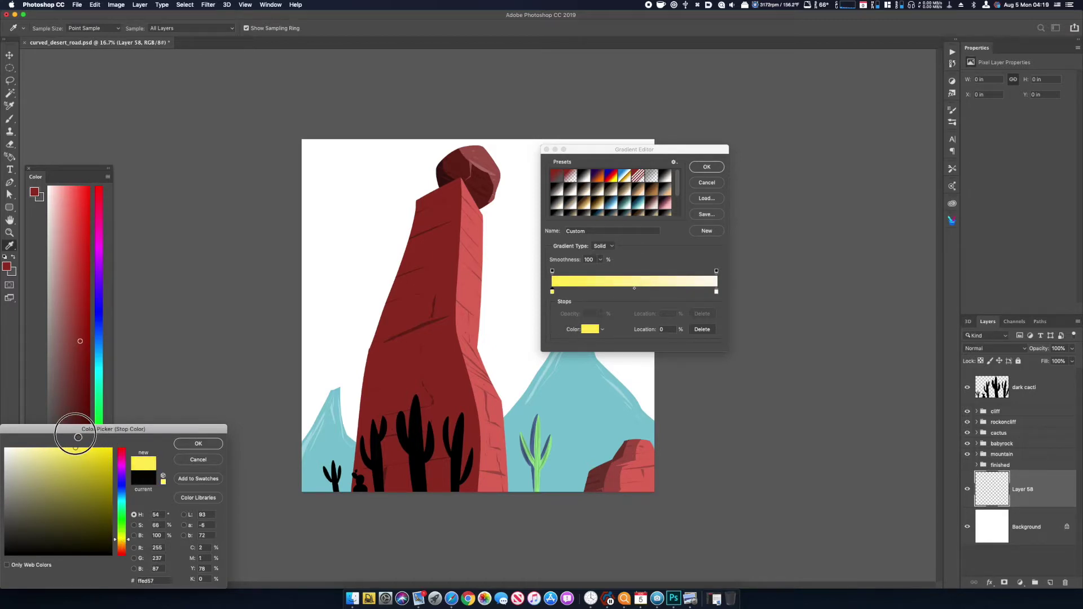
pyautogui.click(203, 445)
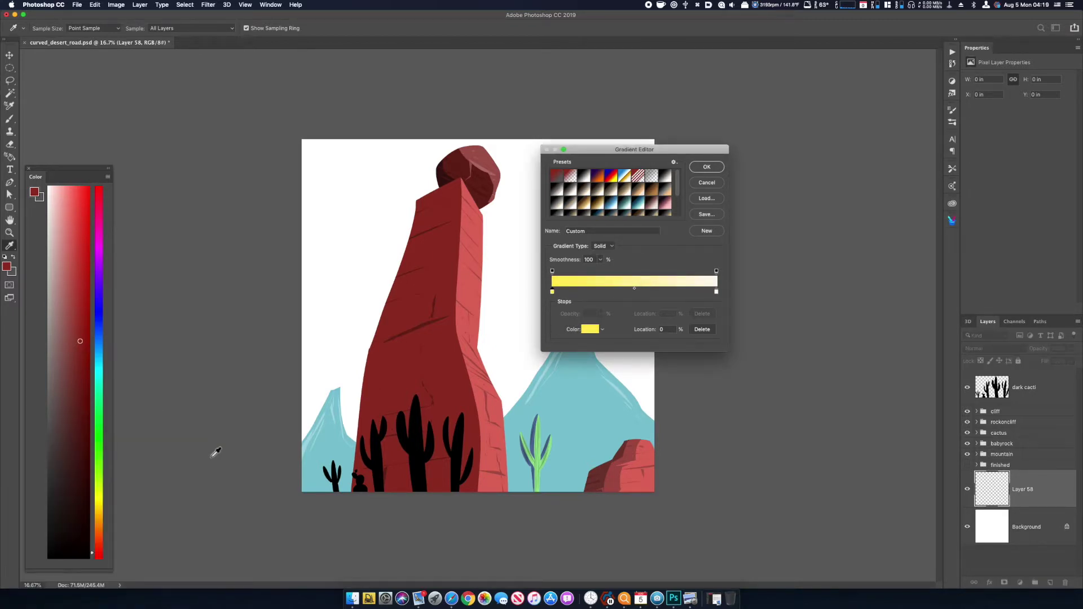
pyautogui.click(706, 231)
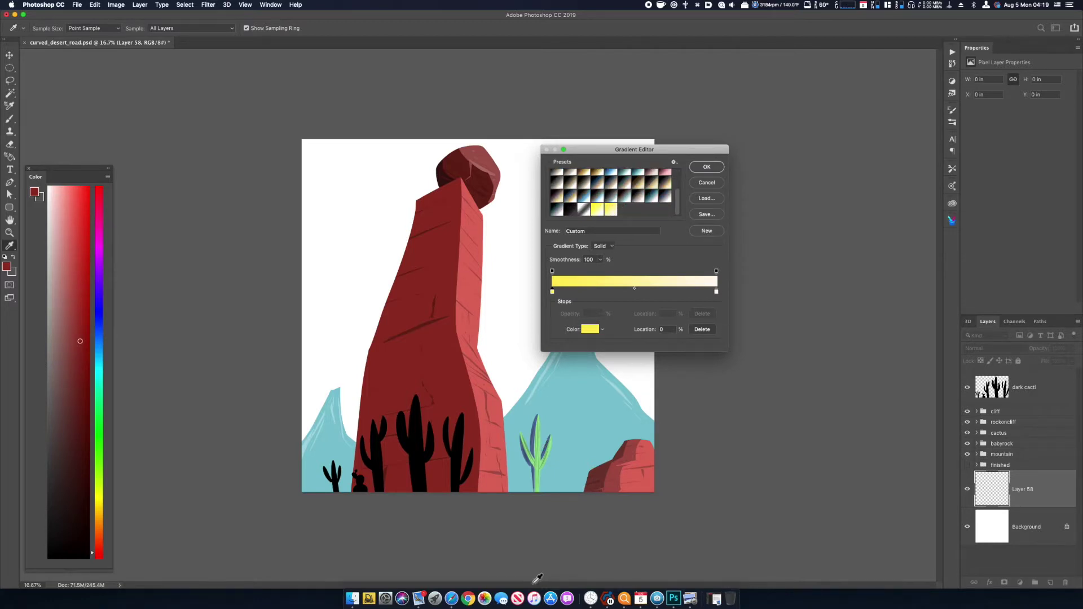
pyautogui.click(707, 168)
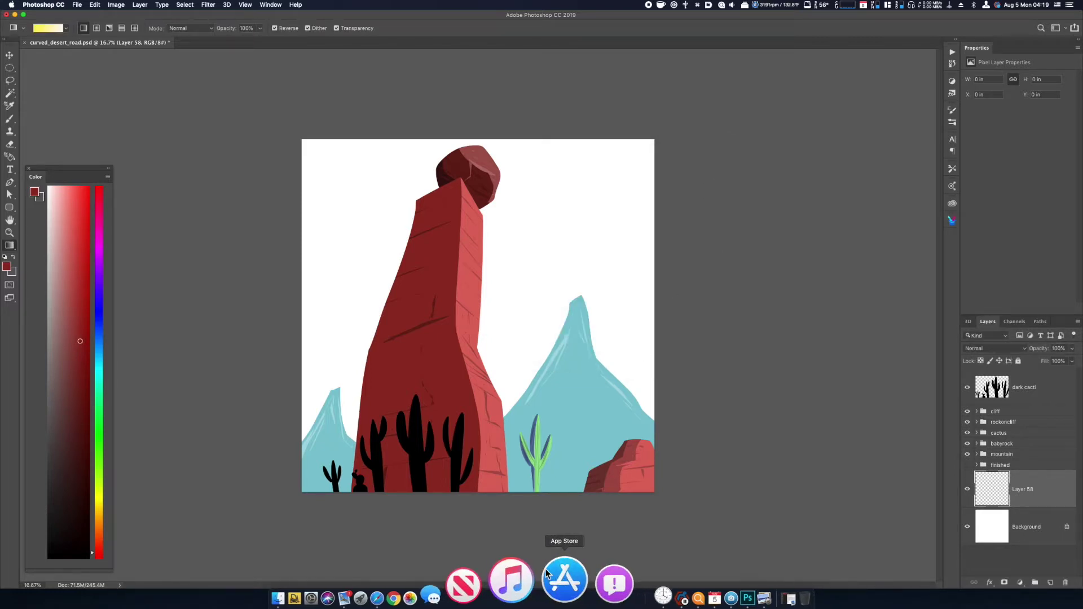
# - Drag the gradient upward on Layer 58 so the sky fades from yellow to cream
pyautogui.click(84, 29)
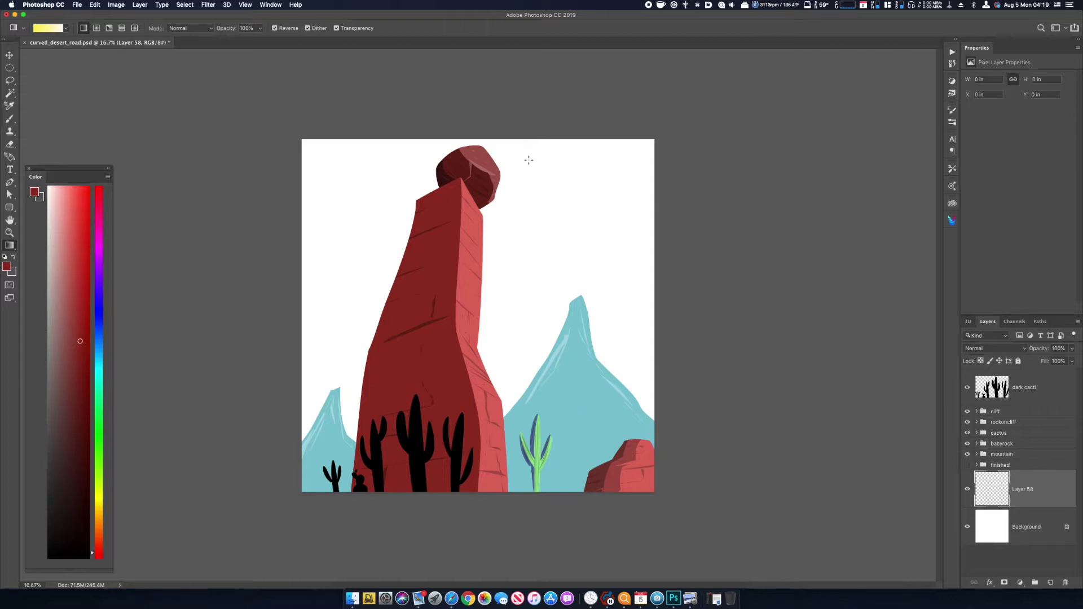
pyautogui.moveTo(528, 160); pyautogui.dragTo(533, 424)
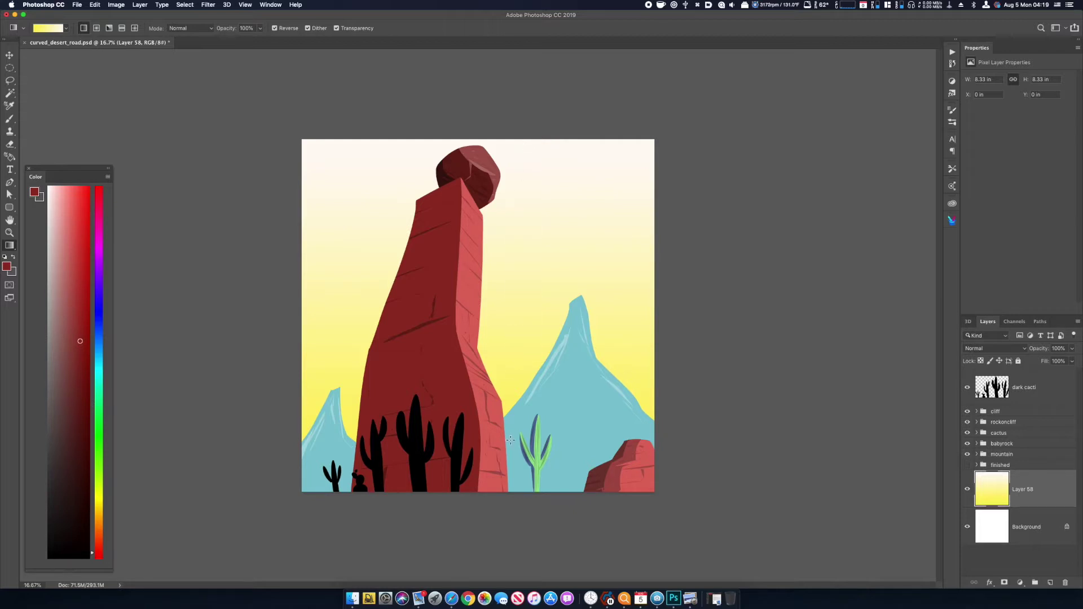
pyautogui.press('super+z')
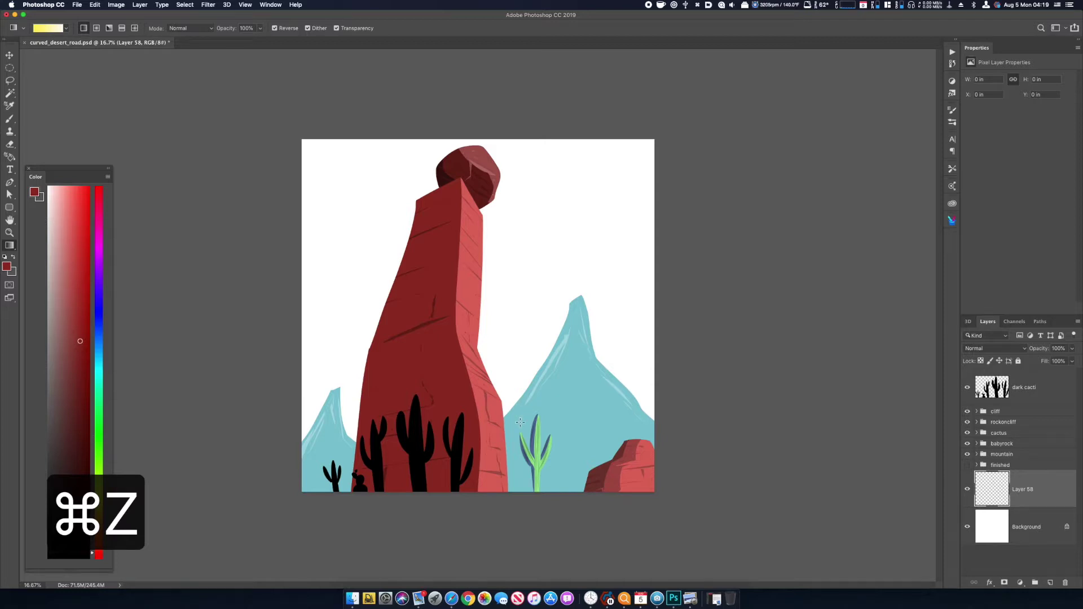
pyautogui.moveTo(519, 422); pyautogui.dragTo(534, 141)
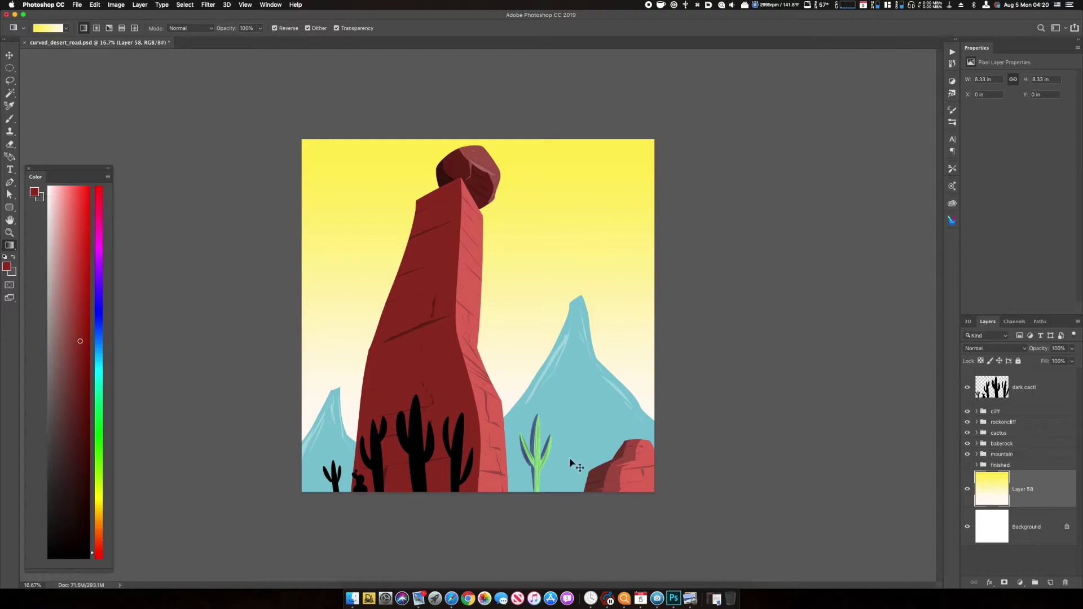
# - Check the values in a grayscale proof preview, then return to full colour
pyautogui.press('super+y')
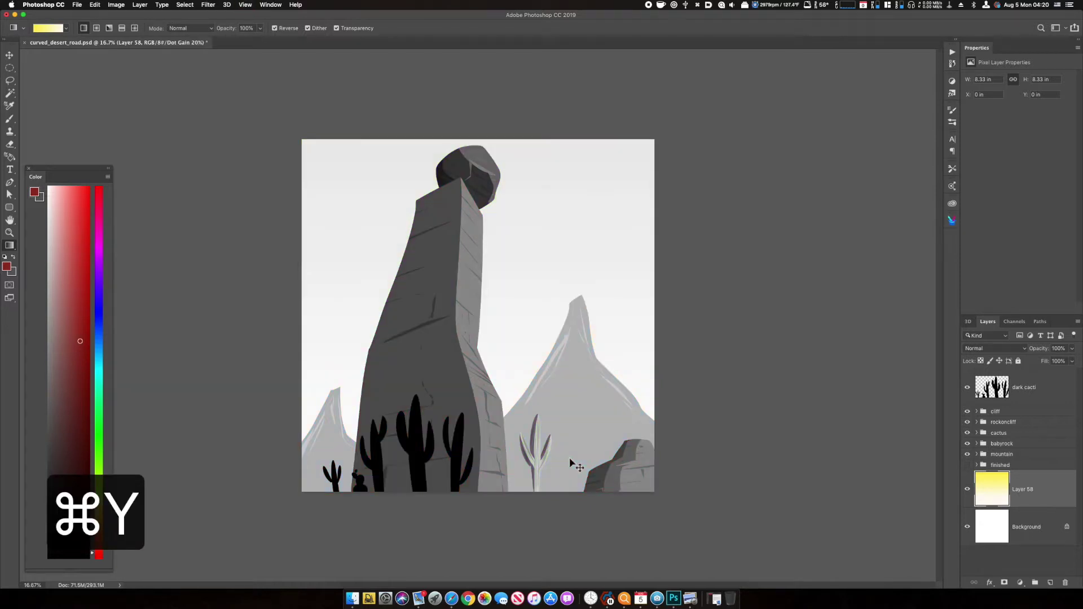
pyautogui.press('super+y')
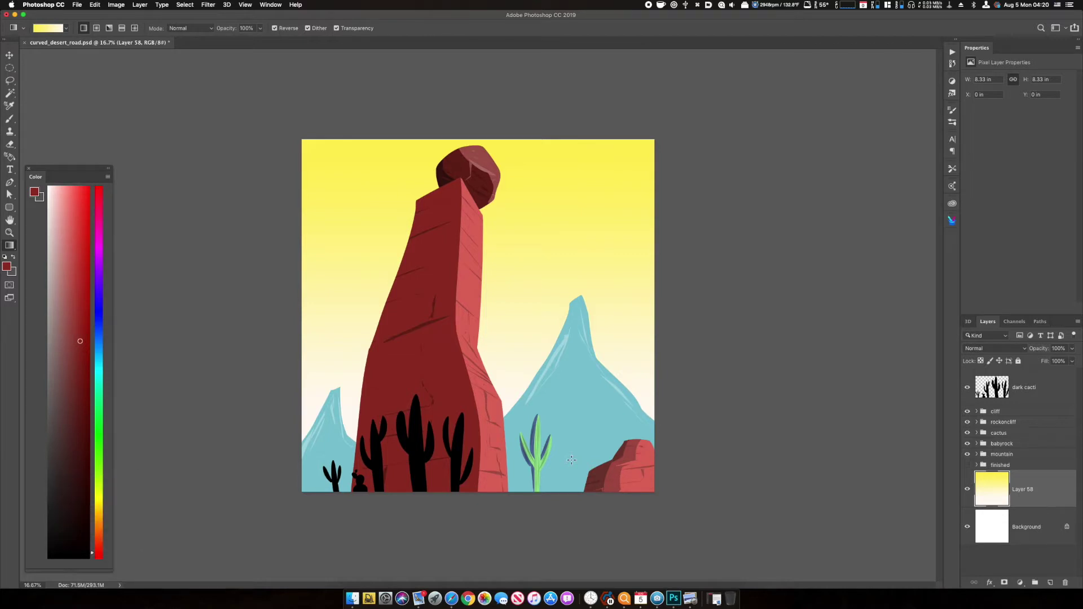
pyautogui.click(1027, 396)
# - On a new layer above dark cacti, draw an olive-yellow rounded square with 60 px corner radius
pyautogui.press('super+shift+n')
pyautogui.press('super+shift+Return')
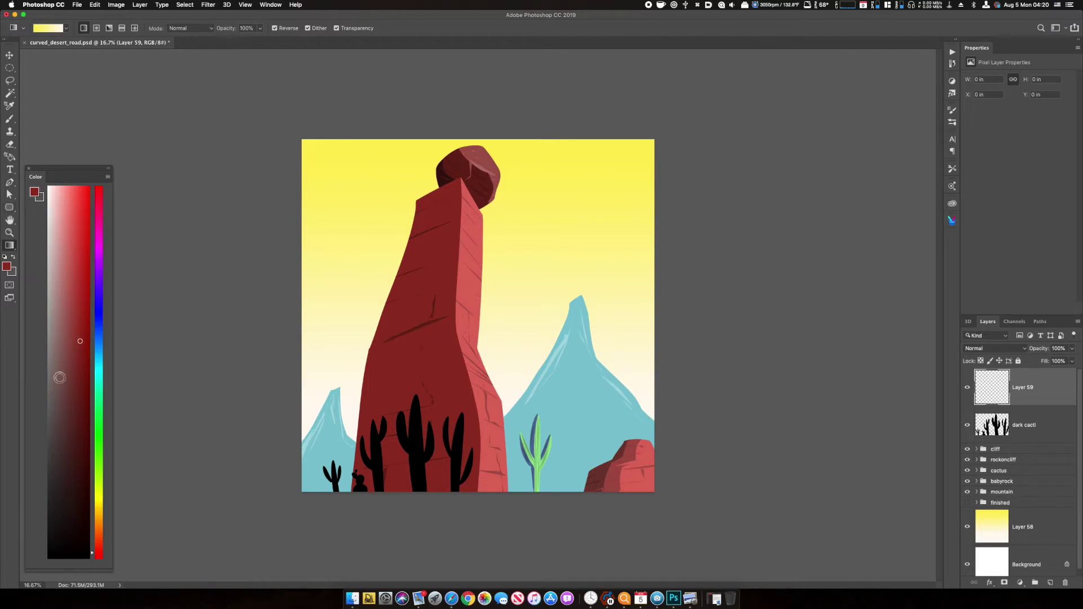
pyautogui.click(99, 502)
pyautogui.moveTo(79, 361); pyautogui.dragTo(69, 284)
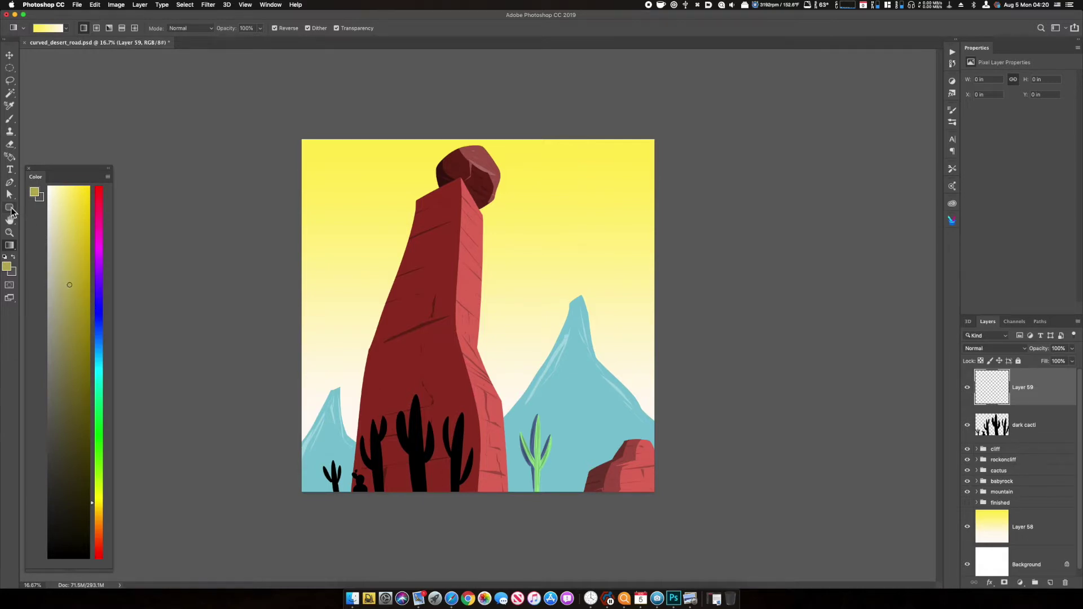
pyautogui.moveTo(9, 207); pyautogui.dragTo(46, 222)
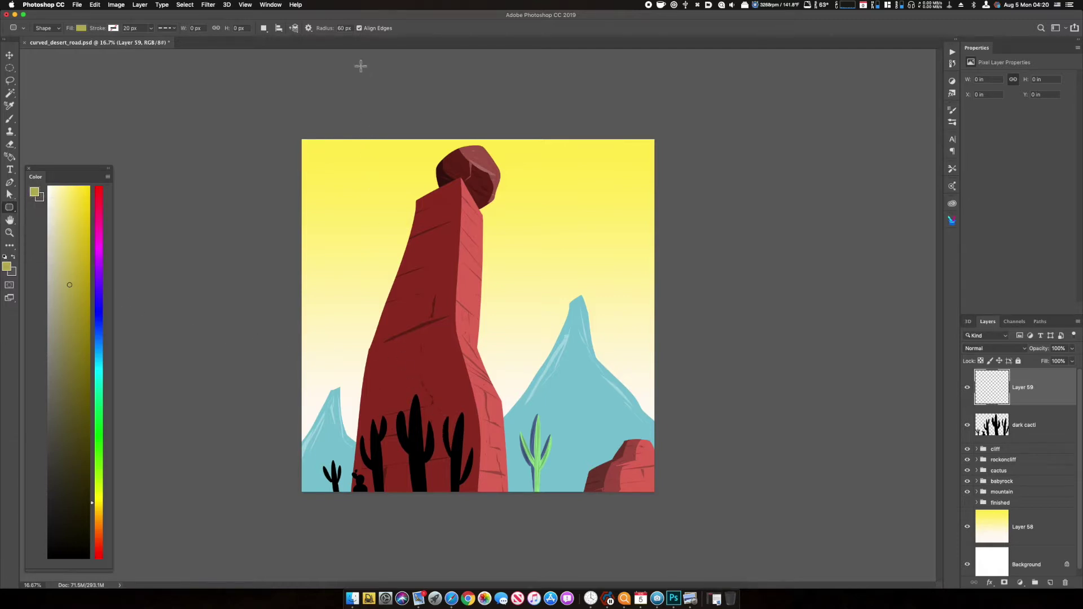
pyautogui.doubleClick(343, 28)
pyautogui.moveTo(406, 272); pyautogui.dragTo(545, 387)
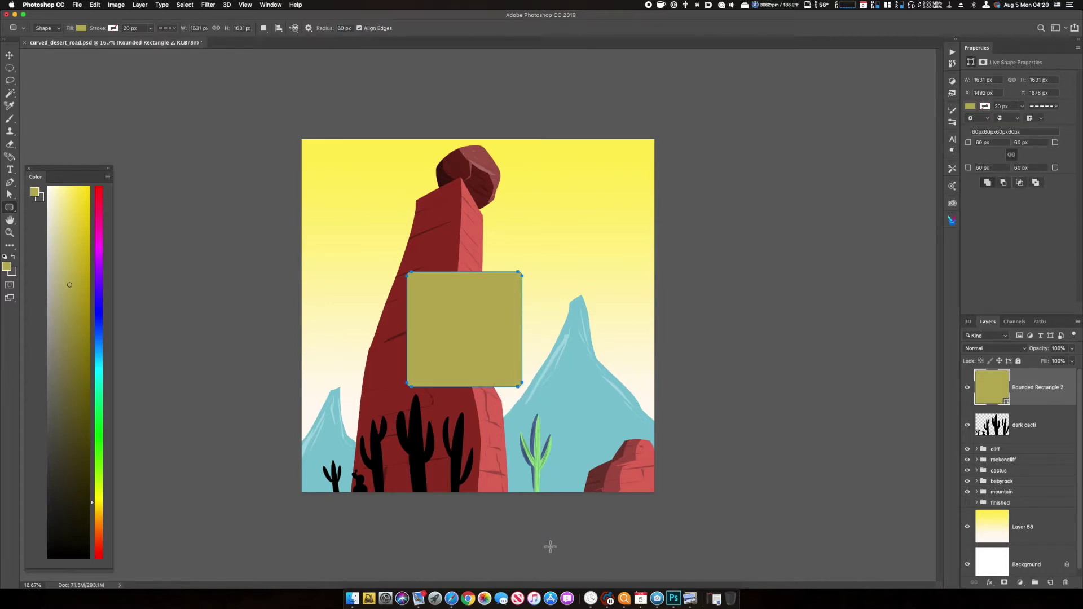
# - Rotate the rounded square about 50° into a diamond and move it over the cliff base
pyautogui.press('super+t')
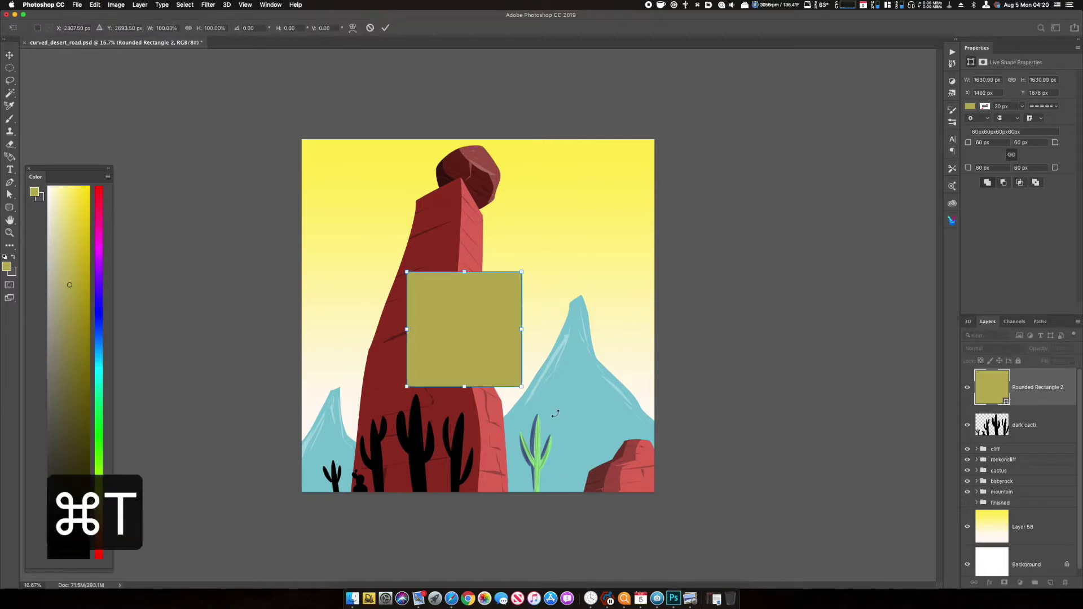
pyautogui.moveTo(529, 397); pyautogui.dragTo(564, 322)
pyautogui.press('Return')
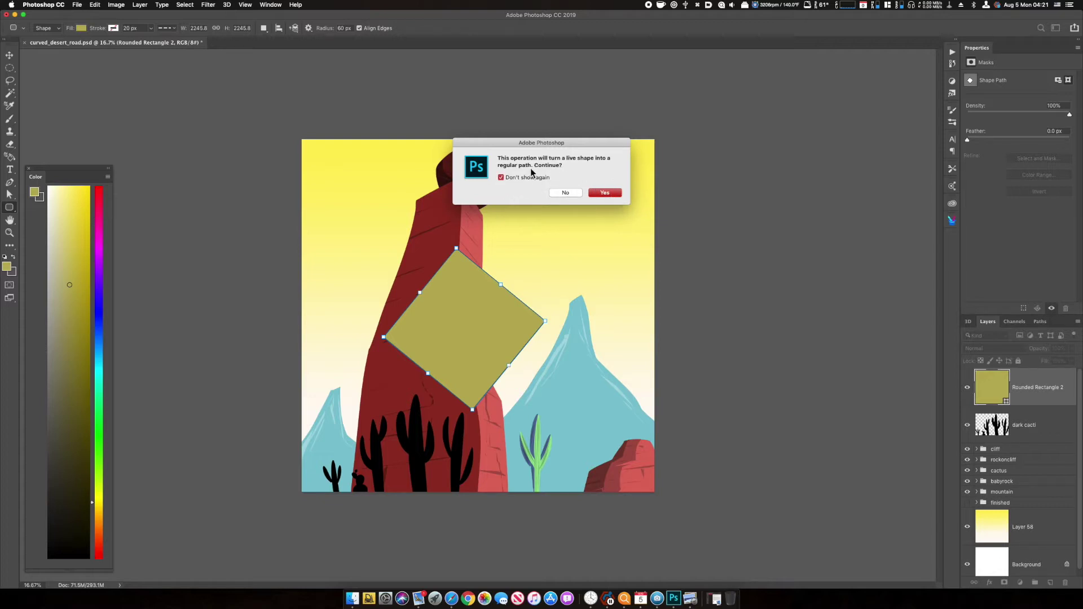
pyautogui.click(606, 193)
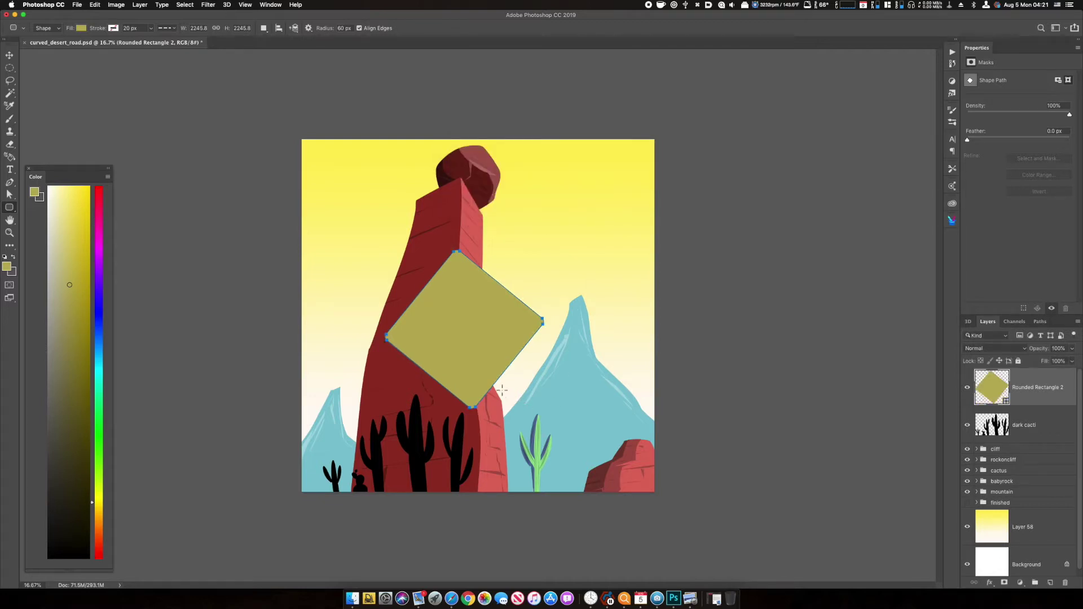
pyautogui.press('v')
pyautogui.moveTo(501, 389); pyautogui.dragTo(455, 460)
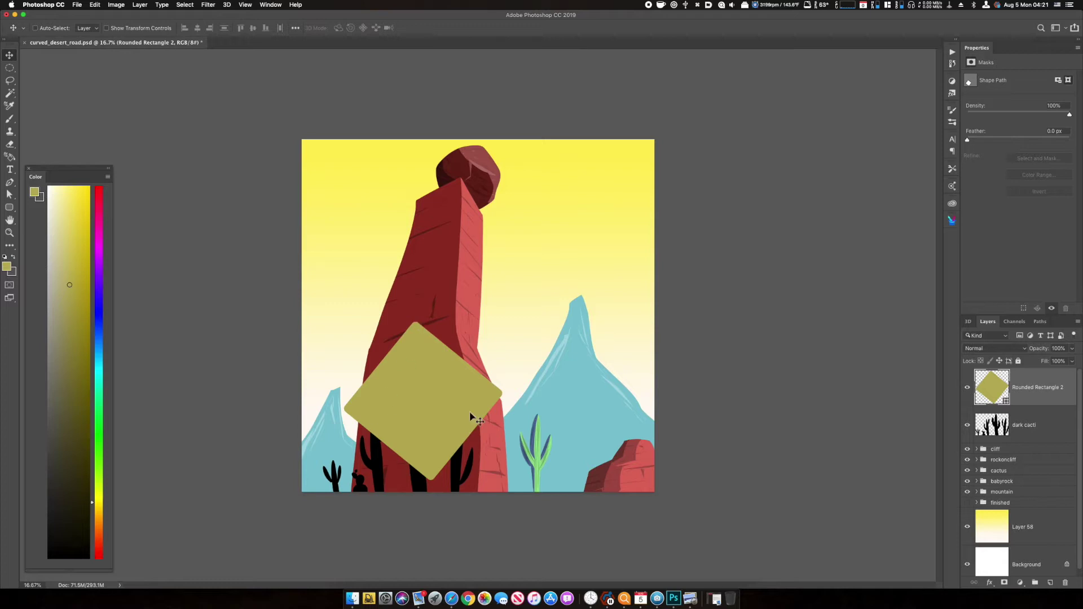
# - On a new layer above dark cacti, outline the signpost with the Polygonal Lasso
pyautogui.click(1025, 434)
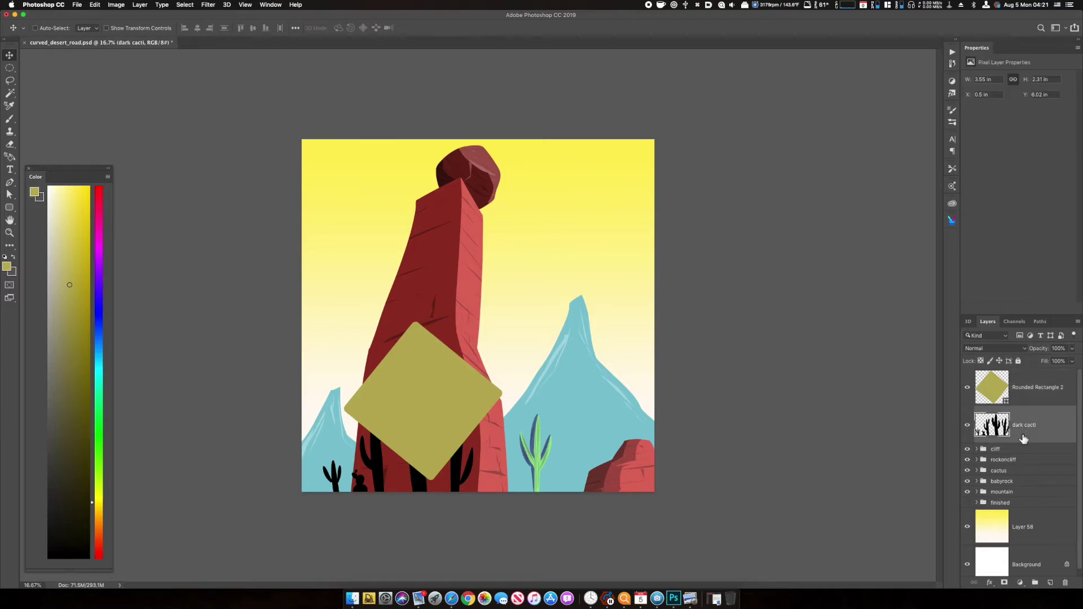
pyautogui.press('super+shift+n')
pyautogui.press('super+shift+Return')
pyautogui.press('l')
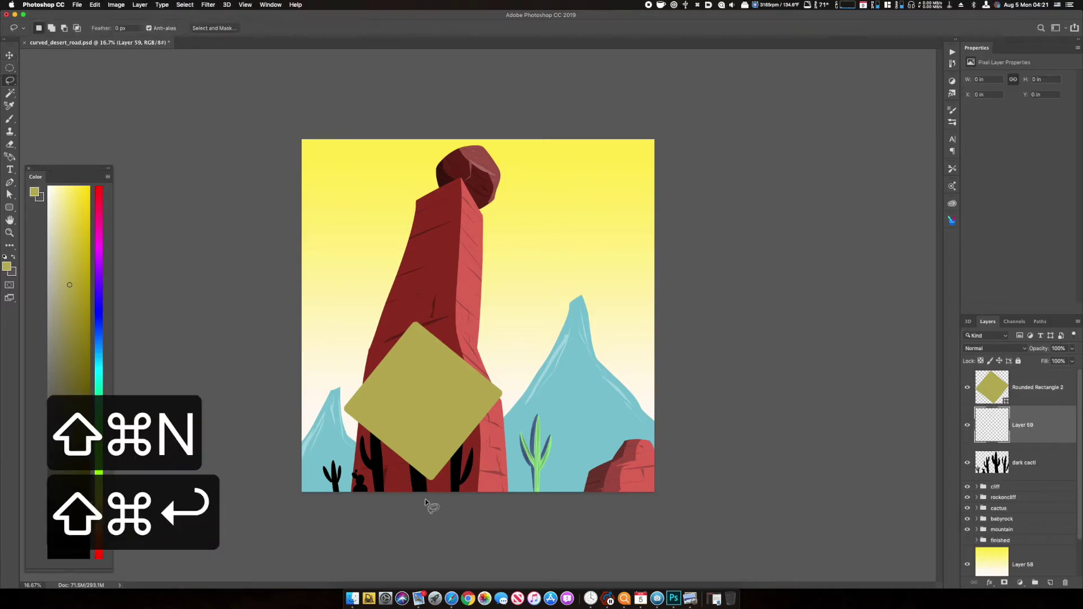
pyautogui.hotkey('shift', 'l')
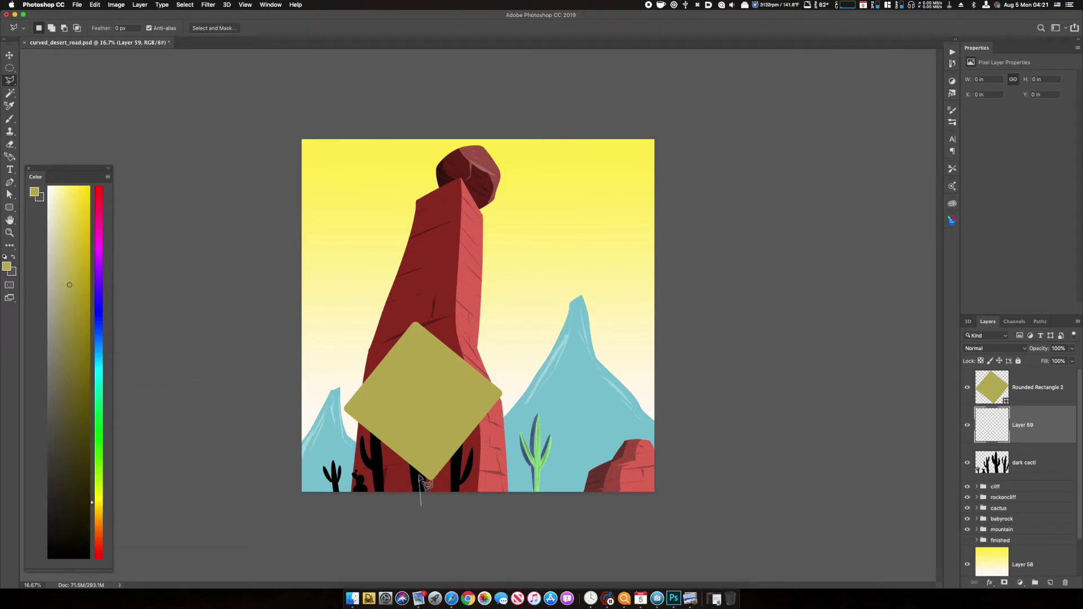
pyautogui.click(402, 313)
pyautogui.click(426, 308)
pyautogui.click(440, 503)
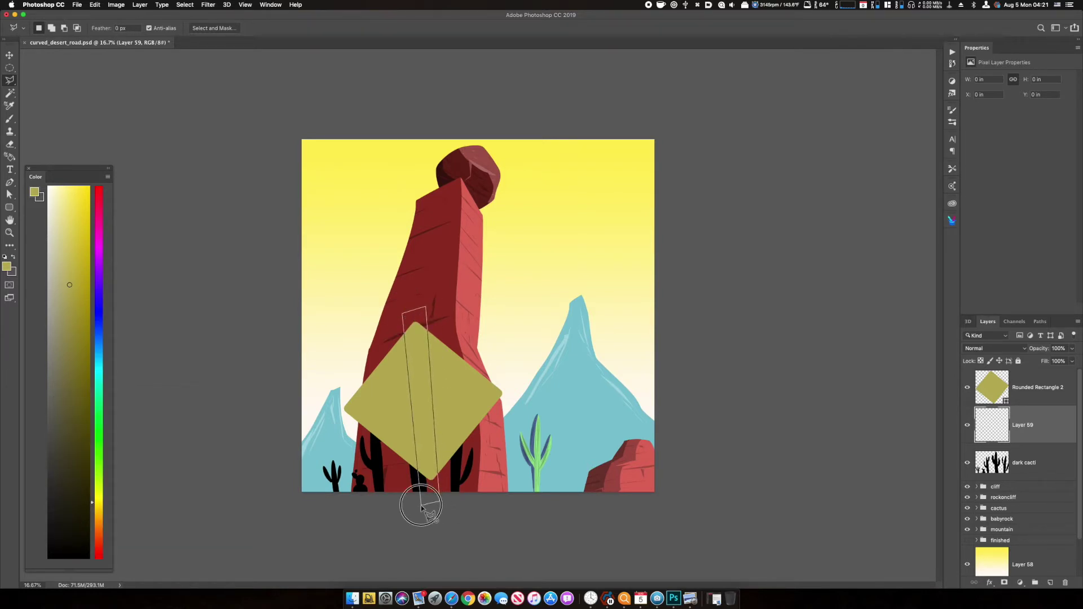
pyautogui.click(421, 505)
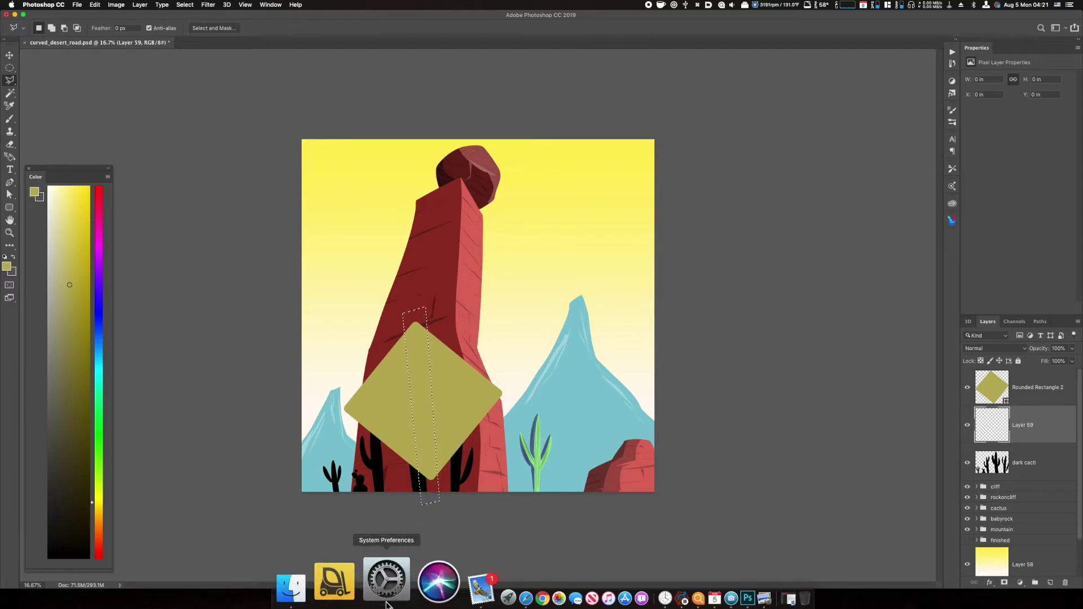
# - Fill the post with orange, deselect, and lower its saturation to -22 in Hue/Saturation
pyautogui.click(100, 526)
pyautogui.moveTo(83, 408)
pyautogui.mouseDown()
pyautogui.moveTo(72, 333)
pyautogui.moveTo(81, 248)
pyautogui.mouseUp()
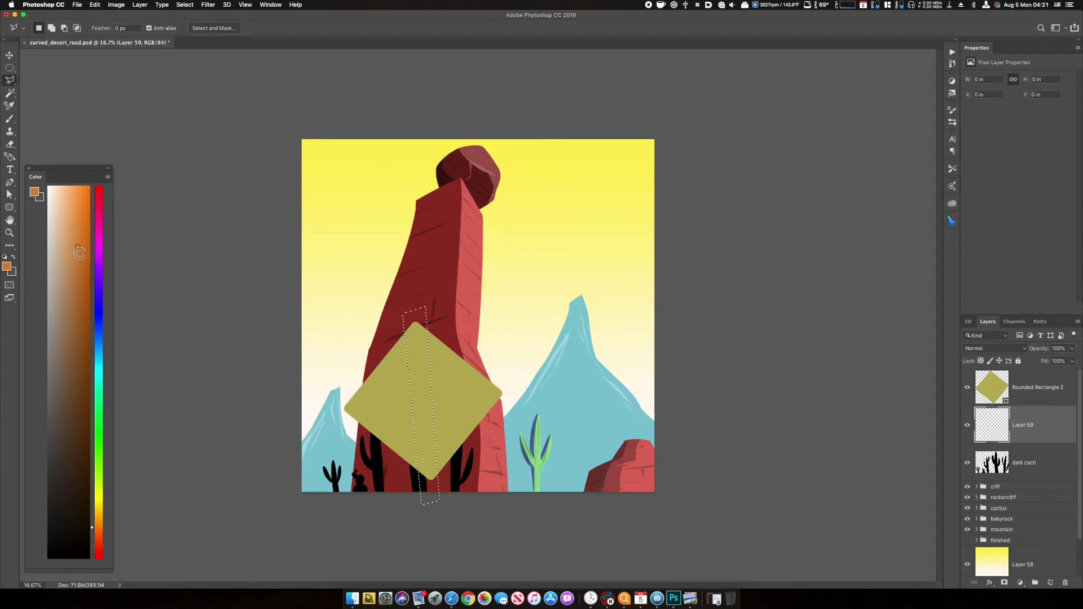
pyautogui.hotkey('alt', 'BackSpace')
pyautogui.press('super+d')
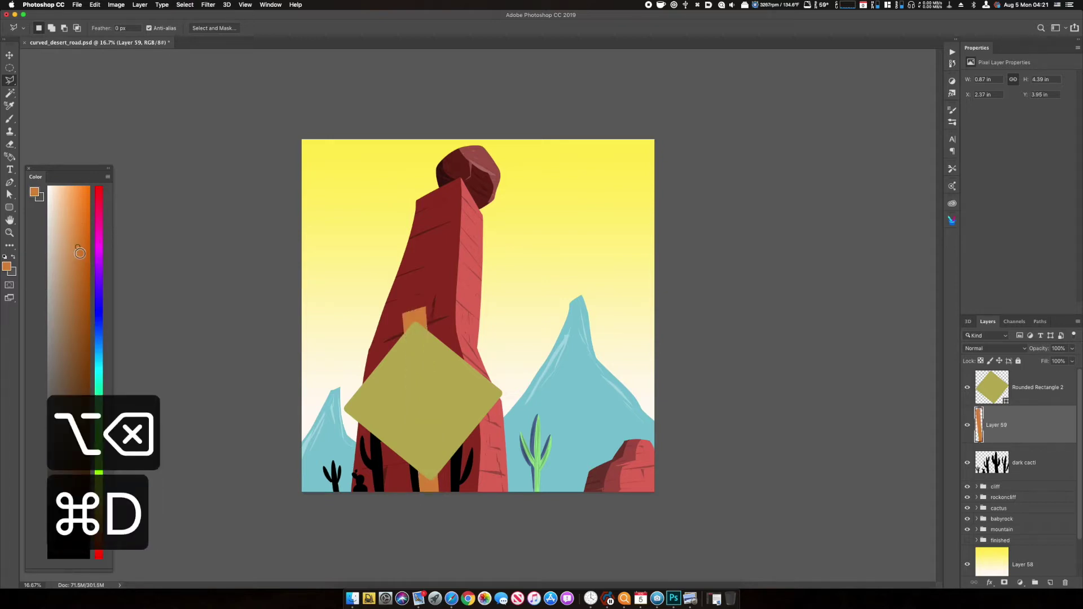
pyautogui.press('super+u')
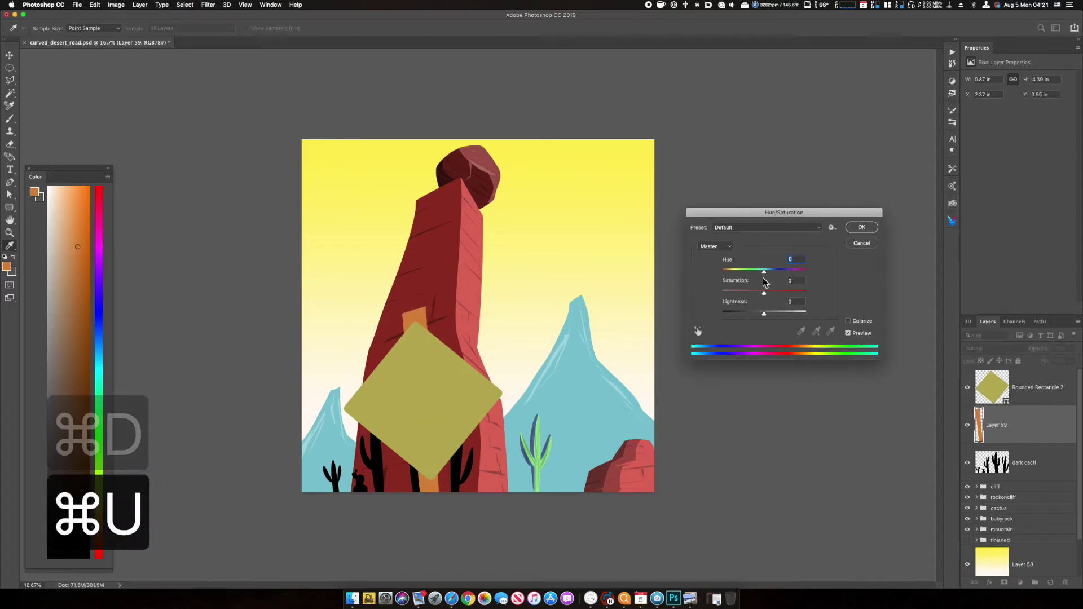
pyautogui.moveTo(763, 293); pyautogui.dragTo(763, 316)
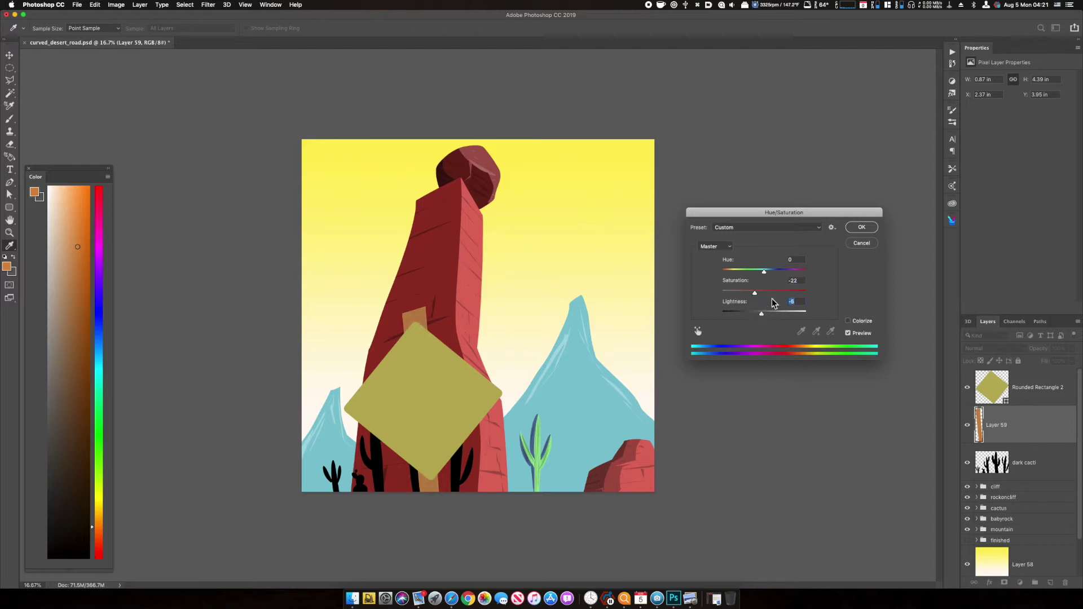
pyautogui.click(862, 227)
# - Lasso a strip along the wooden post and copy it to a new layer
pyautogui.press('l')
pyautogui.press('super+y')
pyautogui.press('super+y')
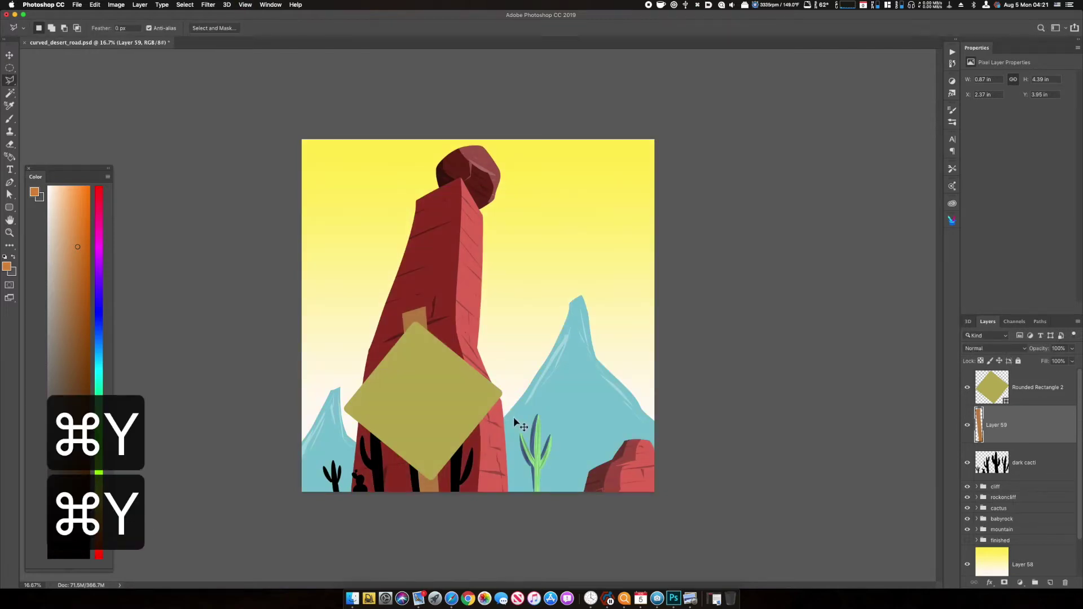
pyautogui.hotkey('shift', 'l')
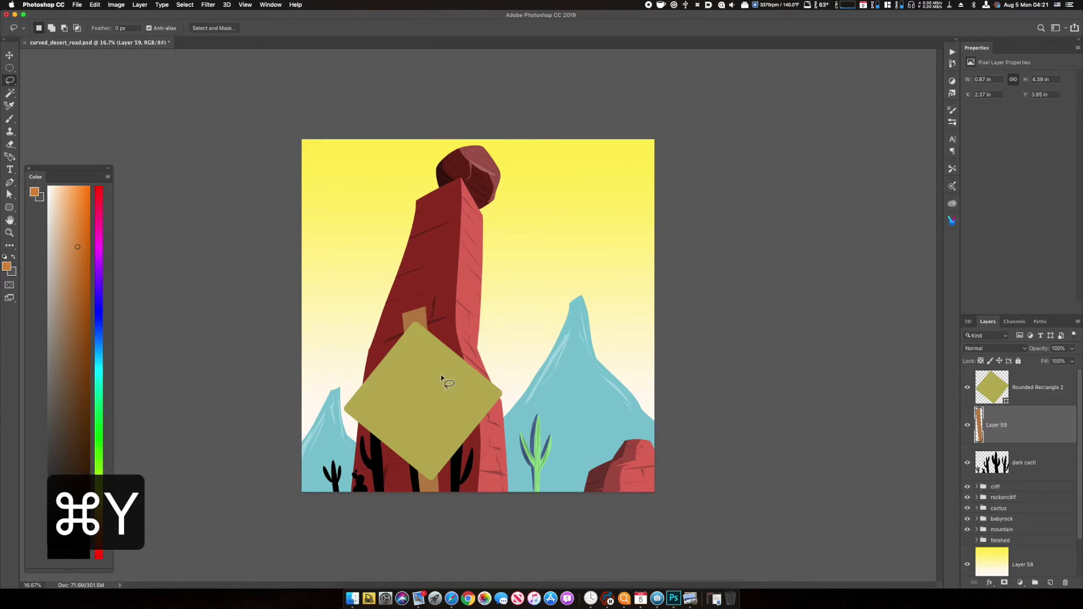
pyautogui.moveTo(410, 388)
pyautogui.mouseDown()
pyautogui.moveTo(412, 311)
pyautogui.moveTo(421, 414)
pyautogui.moveTo(417, 307)
pyautogui.moveTo(428, 561)
pyautogui.moveTo(425, 445)
pyautogui.moveTo(437, 565)
pyautogui.moveTo(432, 445)
pyautogui.moveTo(433, 551)
pyautogui.moveTo(412, 347)
pyautogui.moveTo(417, 389)
pyautogui.mouseUp()
pyautogui.press('super+j')
# - Raise the strip's Lightness in Hue/Saturation and cut away part of it
pyautogui.press('super+u')
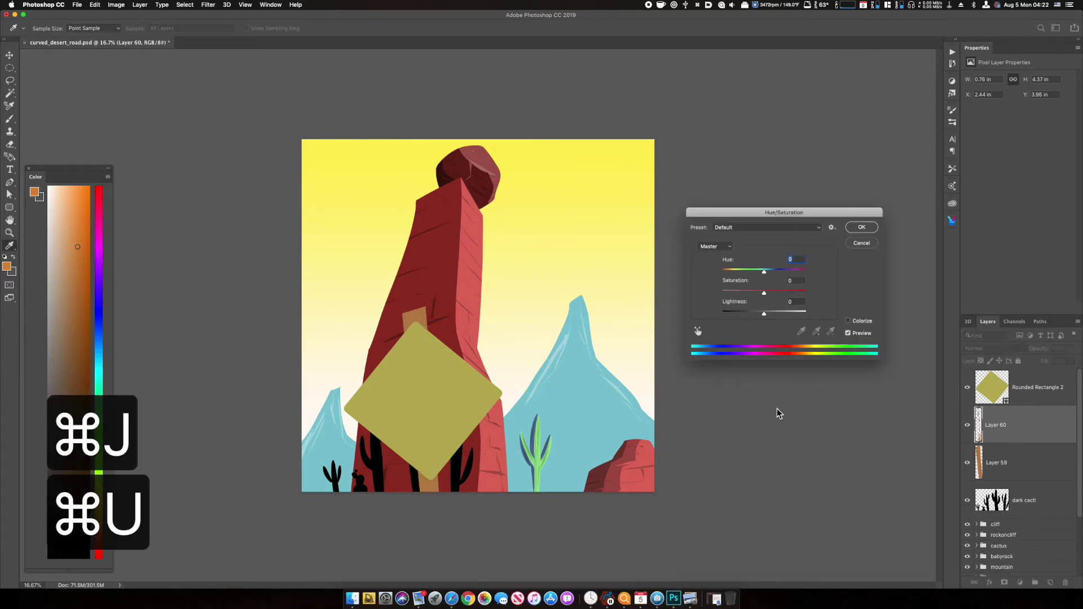
pyautogui.moveTo(763, 313); pyautogui.dragTo(771, 314)
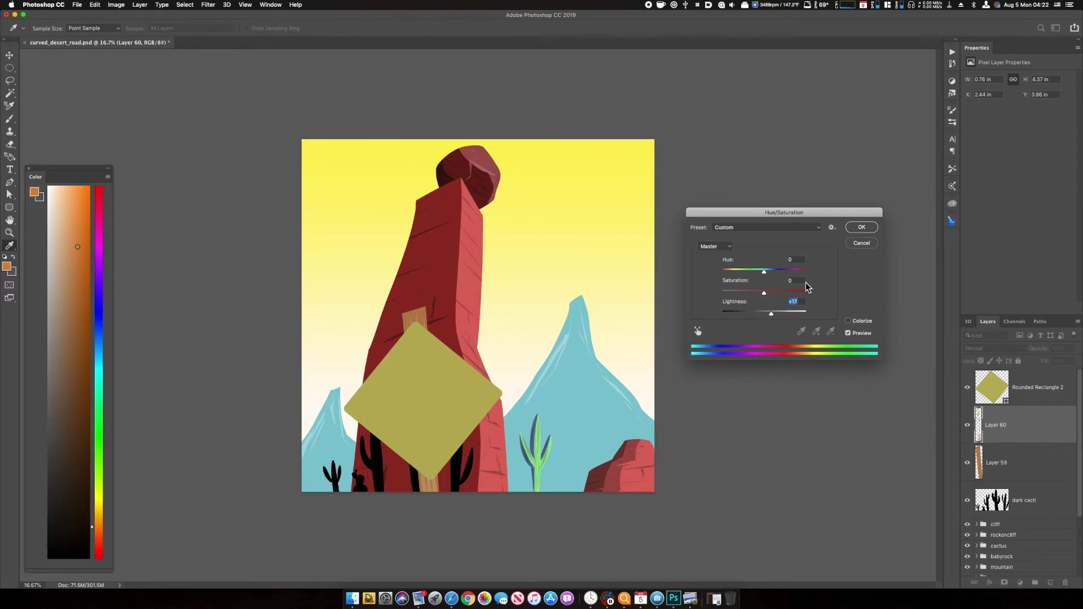
pyautogui.click(862, 227)
pyautogui.press('l')
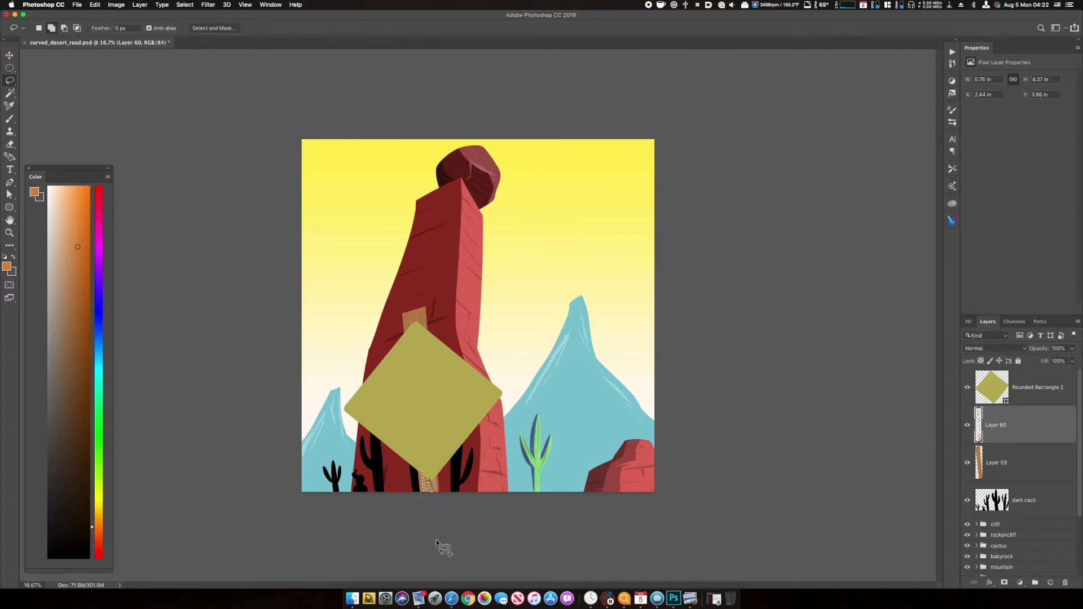
pyautogui.press('super+x')
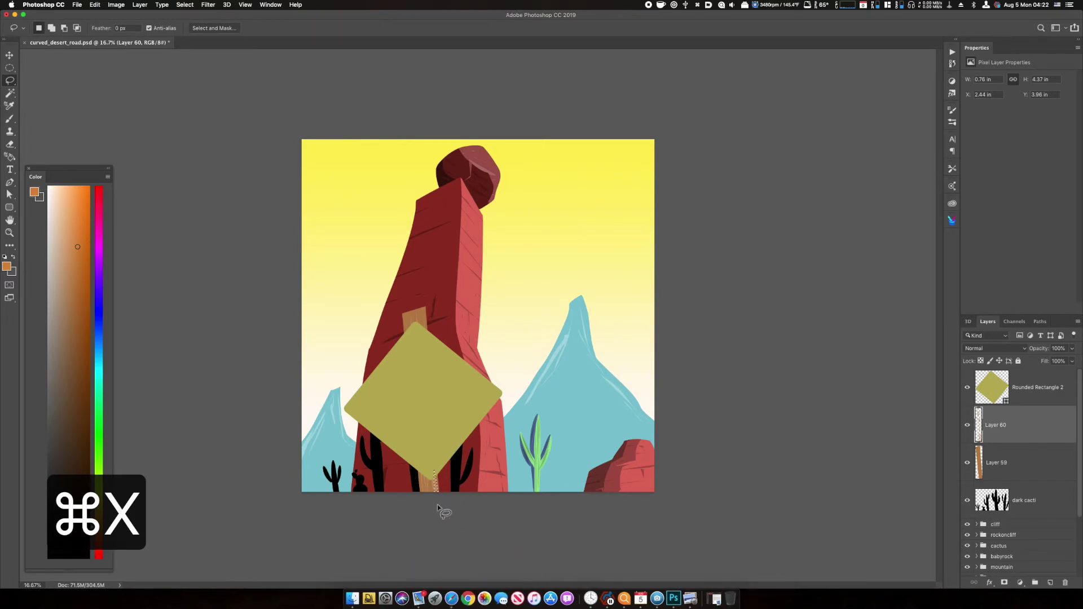
pyautogui.press('super+x')
pyautogui.click(992, 387)
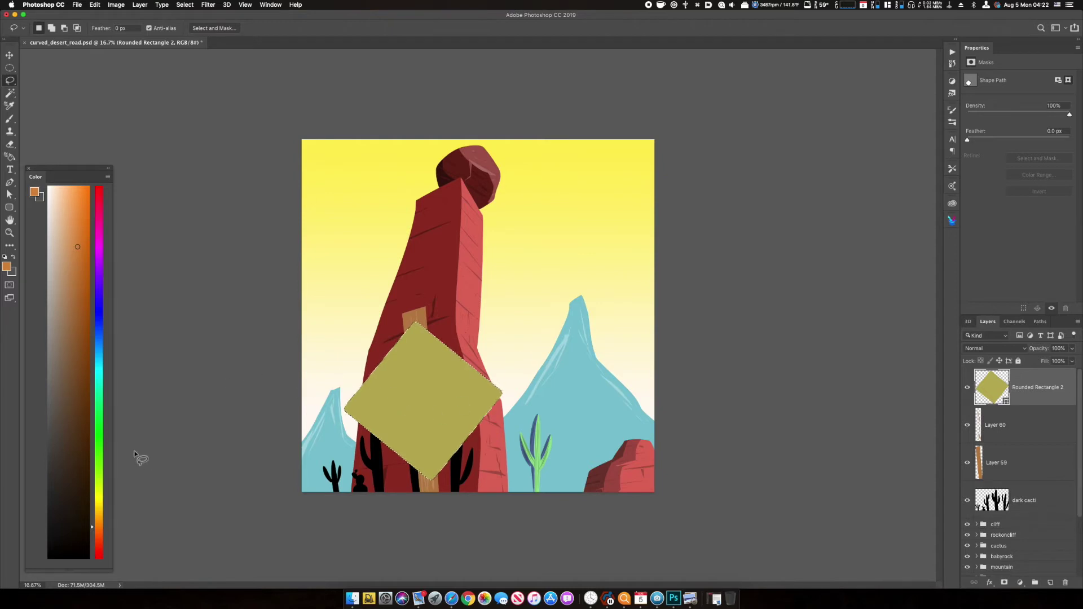
# - Pick a near-black paint colour and contract the diamond selection by 30 px via Select > Modify
pyautogui.moveTo(75, 500)
pyautogui.mouseDown()
pyautogui.moveTo(36, 483)
pyautogui.moveTo(47, 502)
pyautogui.mouseUp()
pyautogui.click(185, 5)
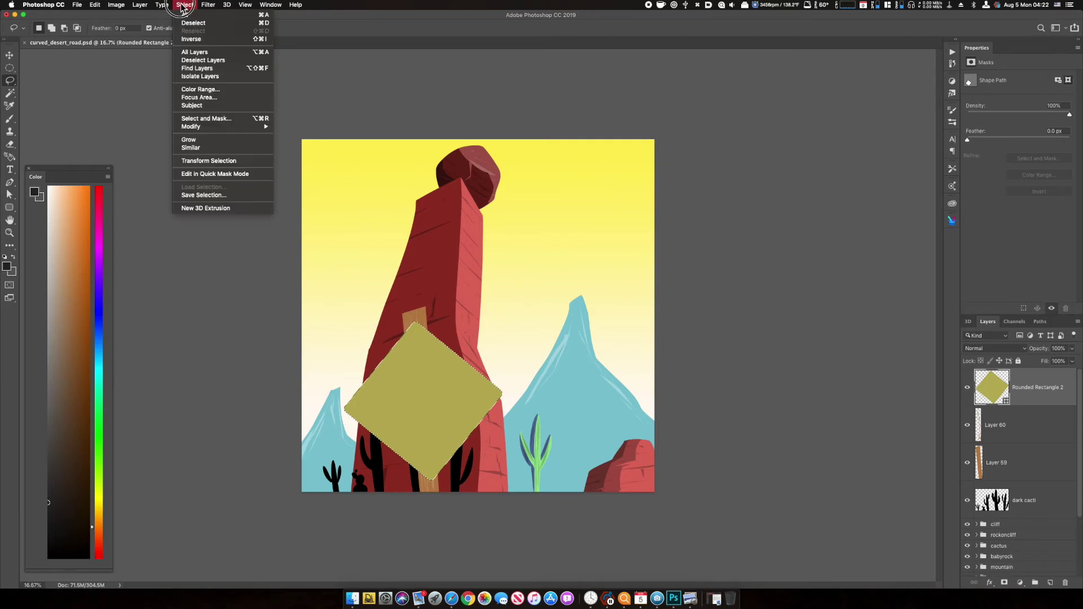
pyautogui.click(258, 128)
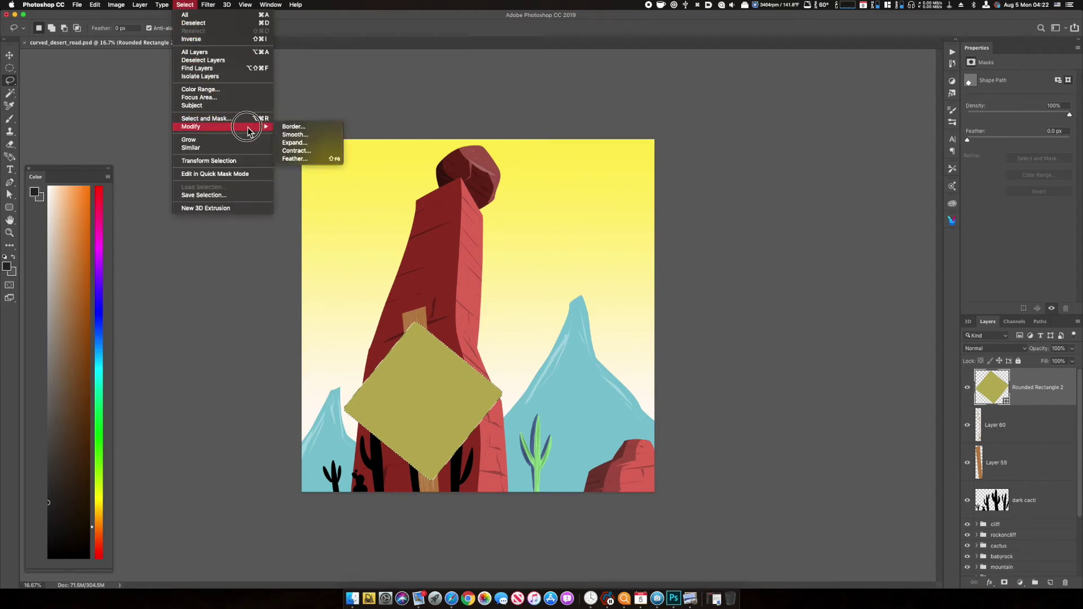
pyautogui.click(309, 150)
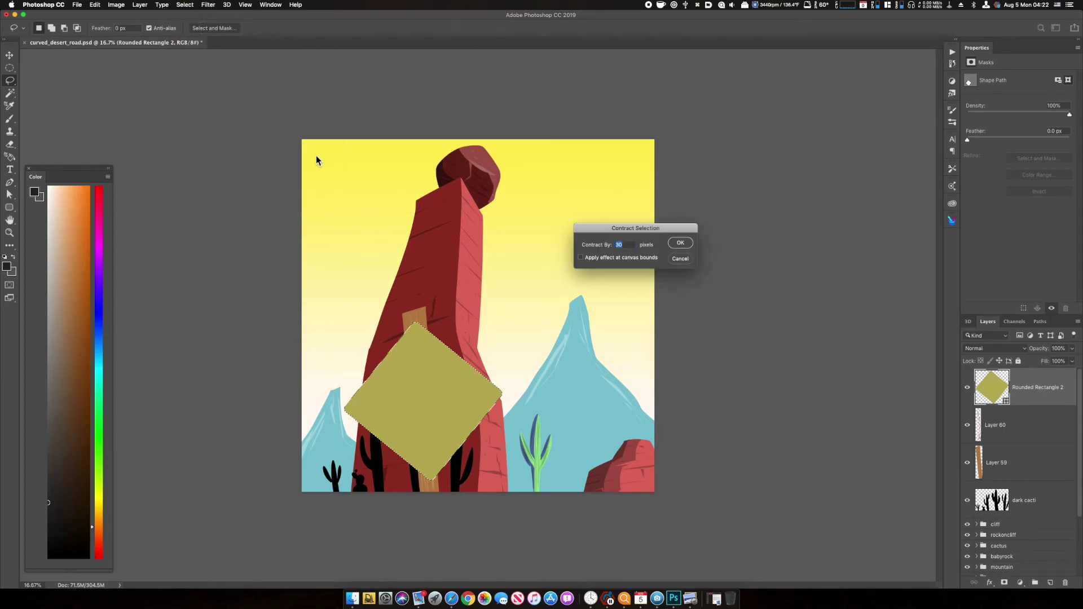
pyautogui.click(677, 243)
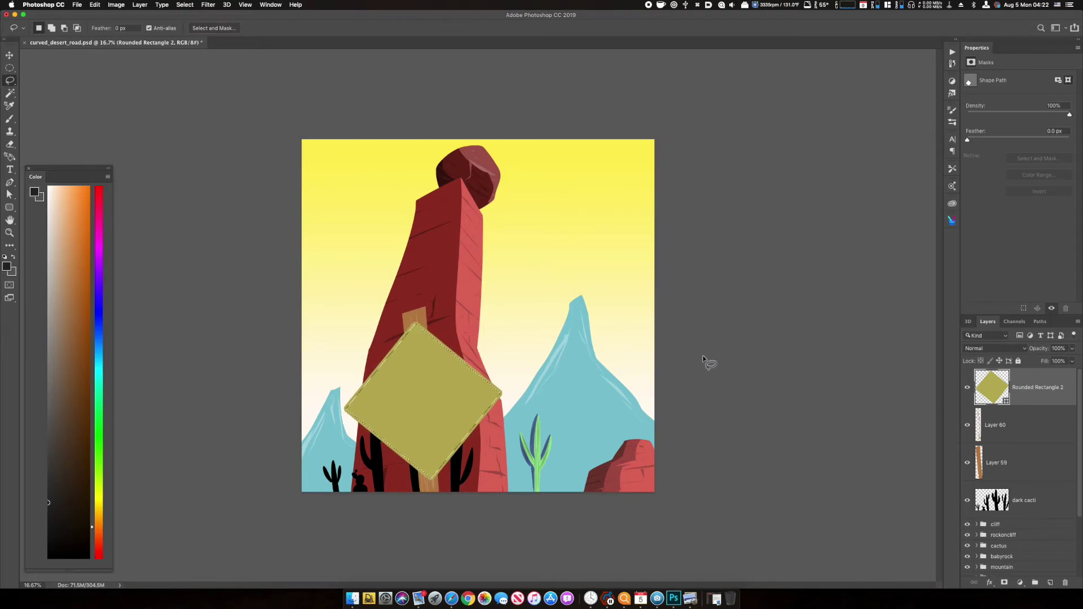
# - On a new layer, stroke the selection with a 20 px dark line inside, then deselect
pyautogui.press('shift+super+n')
pyautogui.press('shift+super+Return')
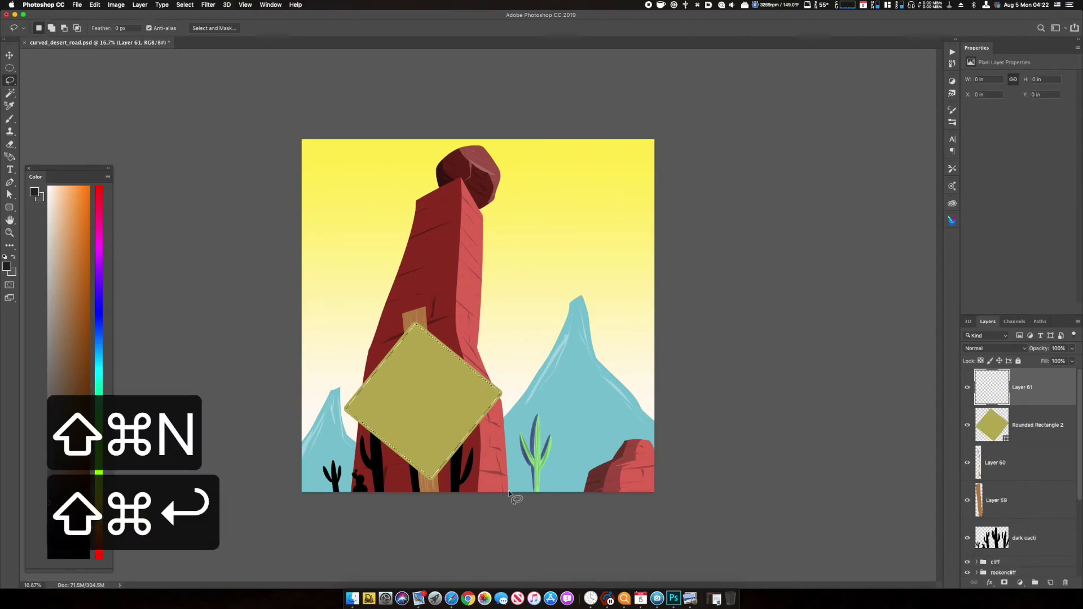
pyautogui.click(96, 5)
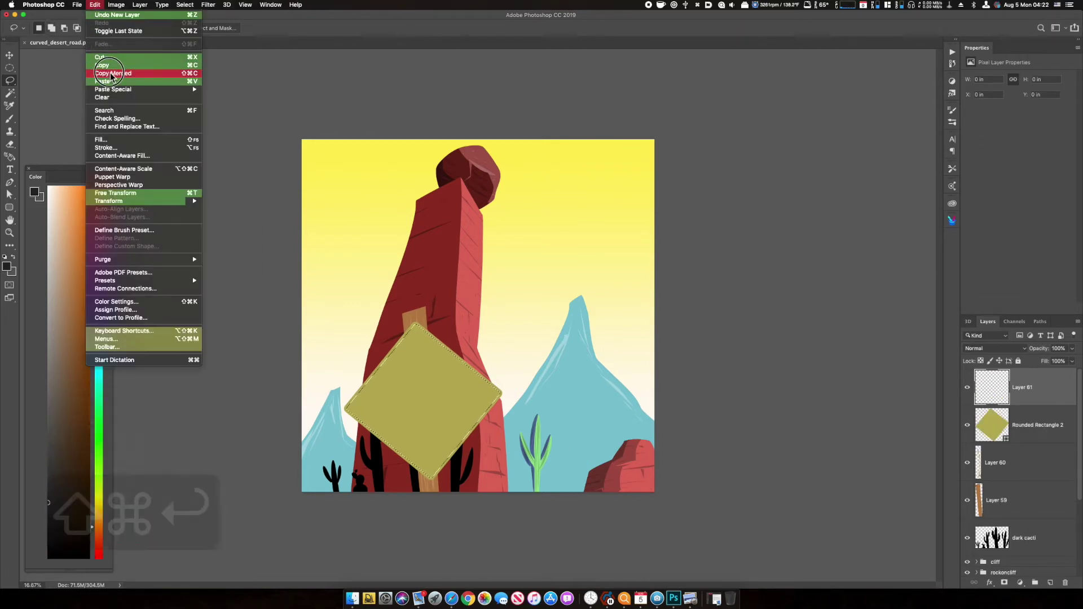
pyautogui.click(134, 147)
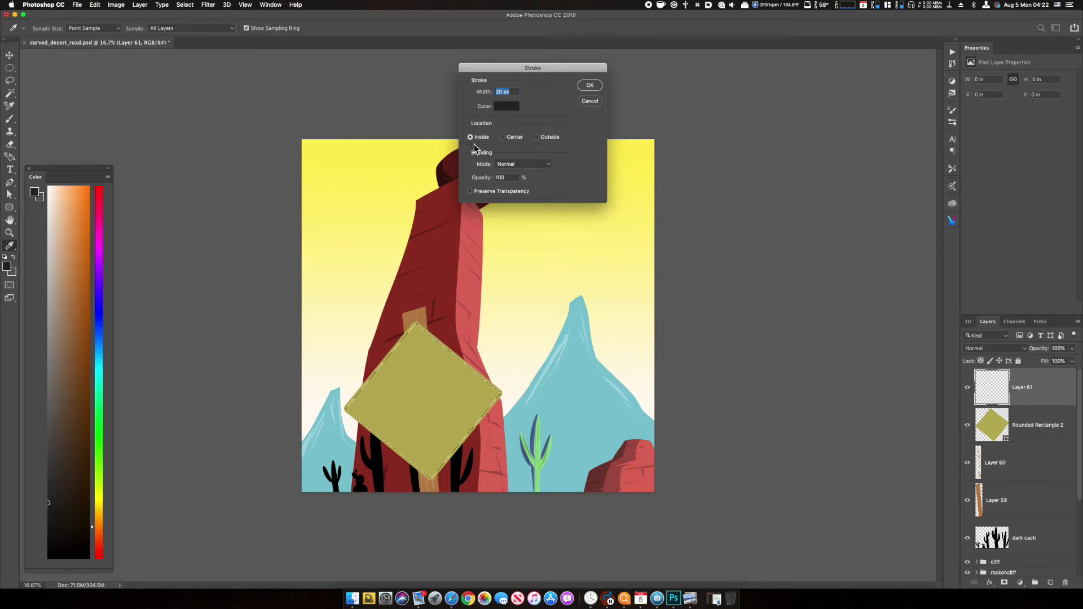
pyautogui.click(588, 86)
pyautogui.press('l')
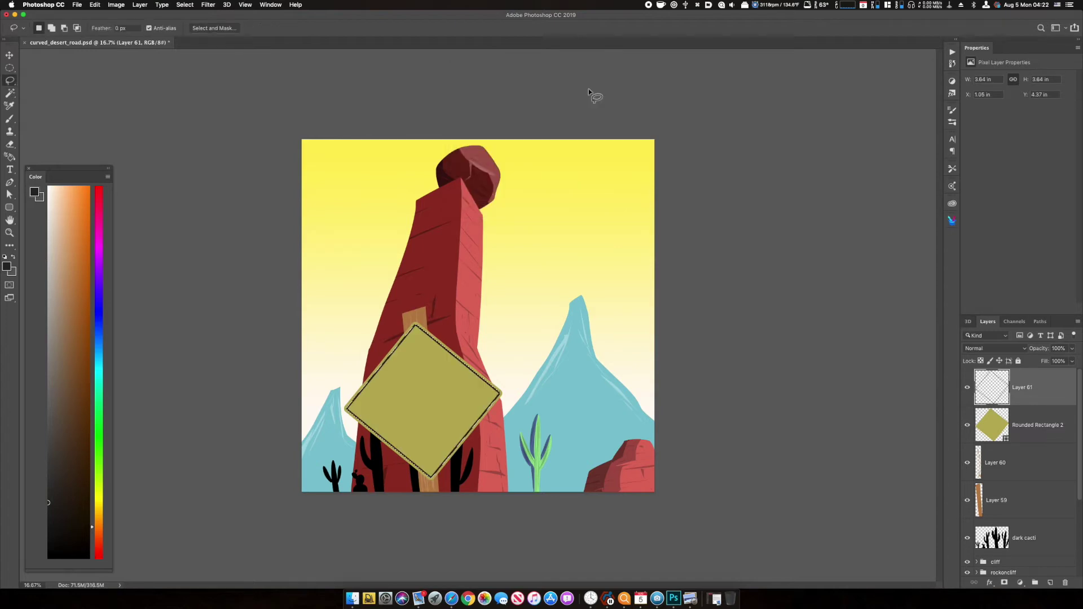
pyautogui.press('super+d')
# - Fade the border layer to 40% opacity, then add an empty layer above it
pyautogui.press('super+equal')
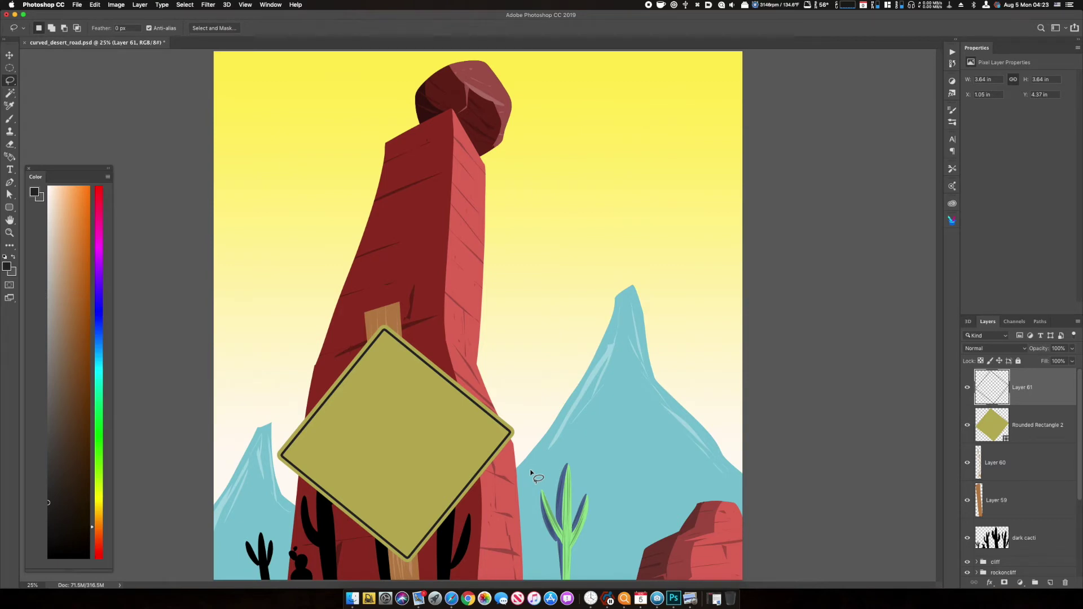
pyautogui.press('v')
pyautogui.press('4')
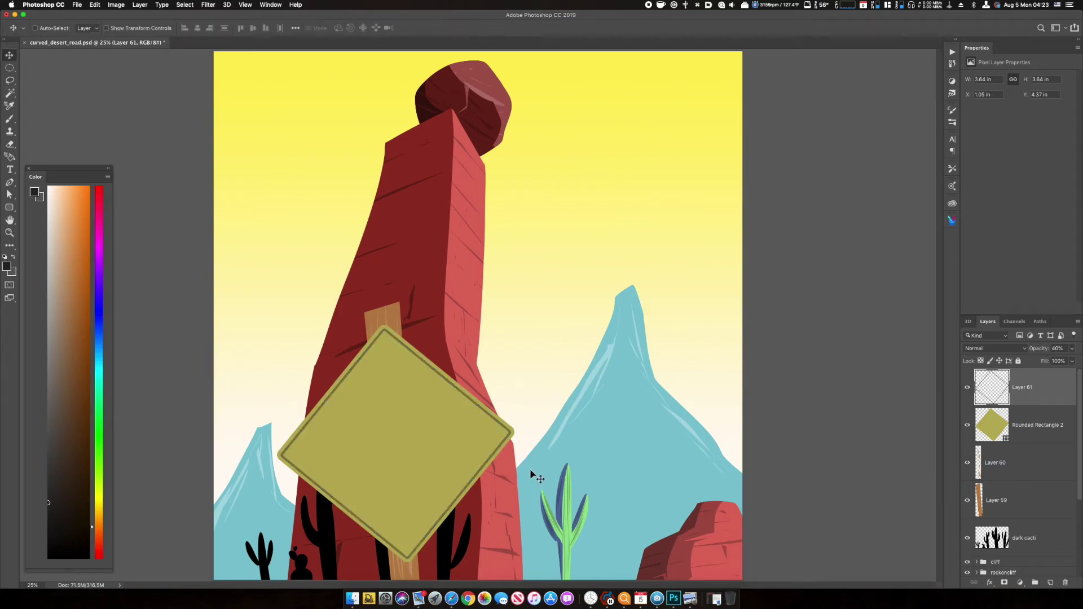
pyautogui.press('super+minus')
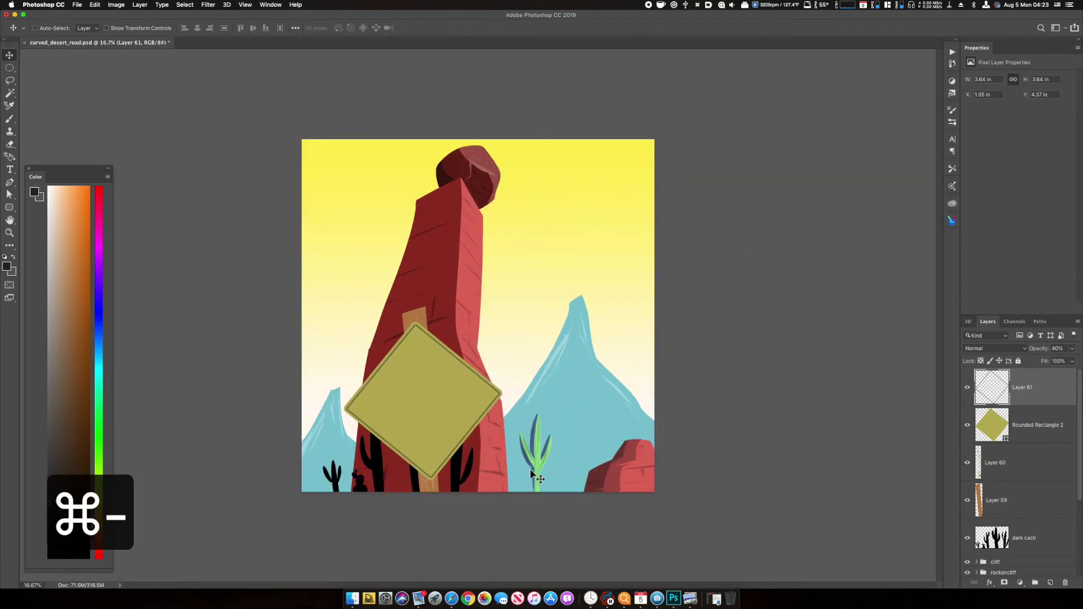
pyautogui.click(968, 389)
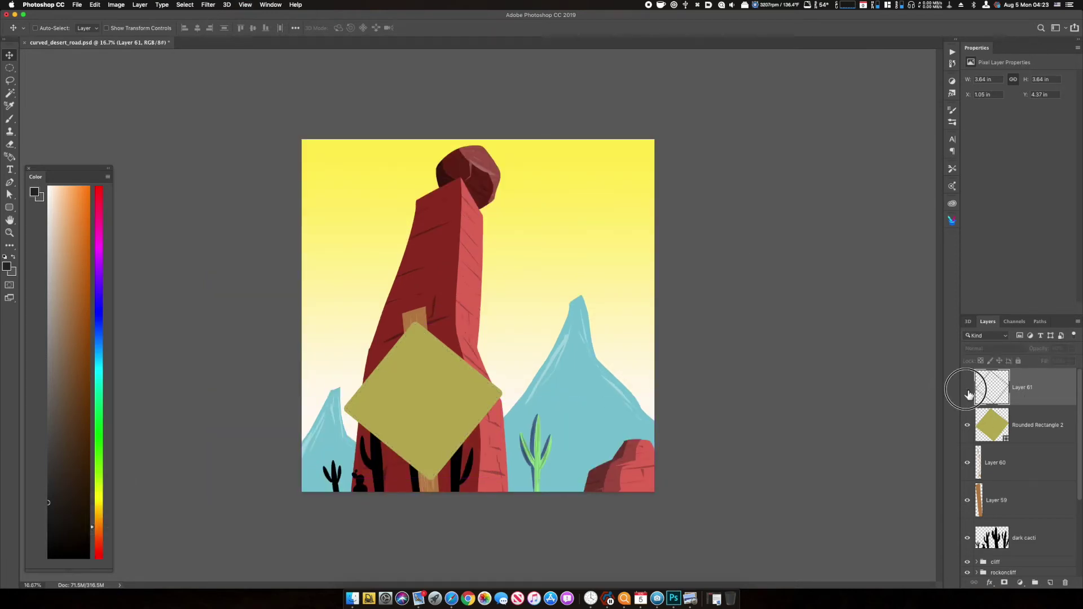
pyautogui.click(968, 390)
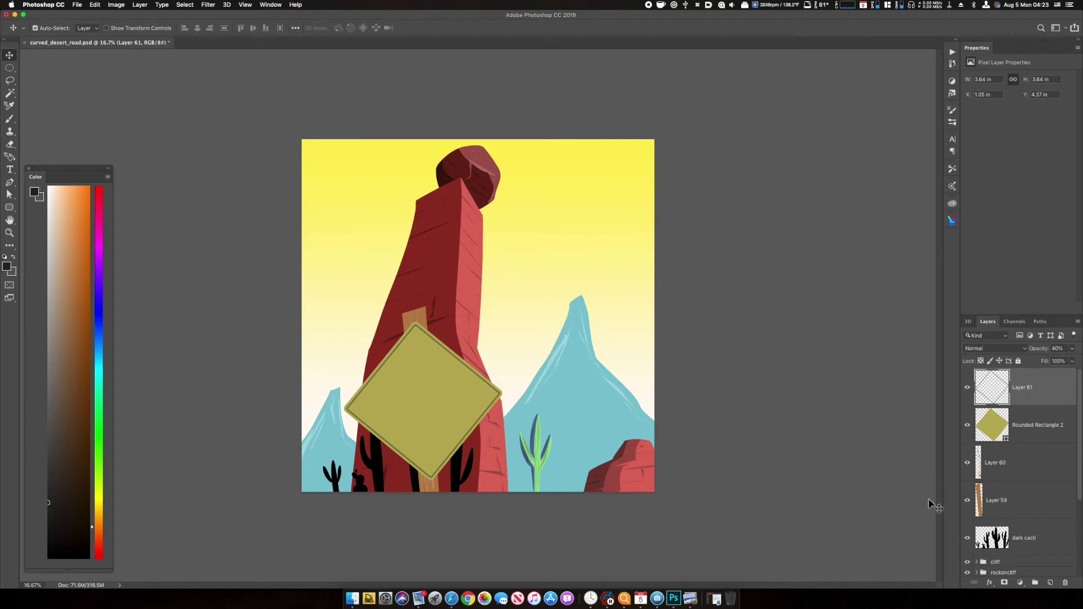
pyautogui.press('shift+super+n')
pyautogui.press('shift+super+Return')
# - Lasso a curved arrow on the sign, fill it black, and trim off its bottom tail
pyautogui.press('l')
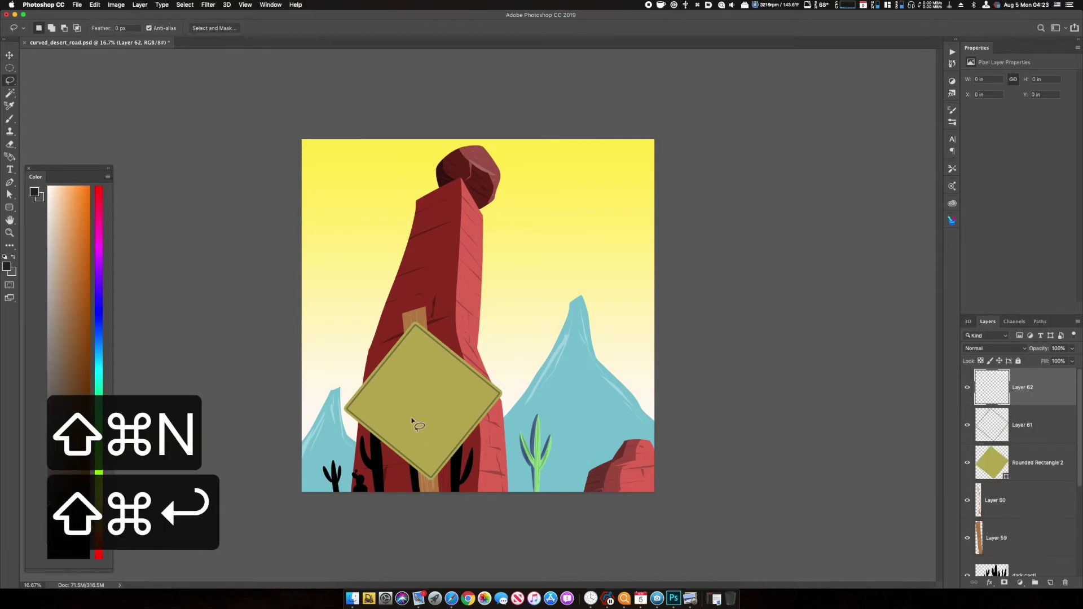
pyautogui.moveTo(418, 445)
pyautogui.mouseDown()
pyautogui.moveTo(408, 369)
pyautogui.moveTo(427, 349)
pyautogui.moveTo(430, 441)
pyautogui.mouseUp()
pyautogui.click(51, 540)
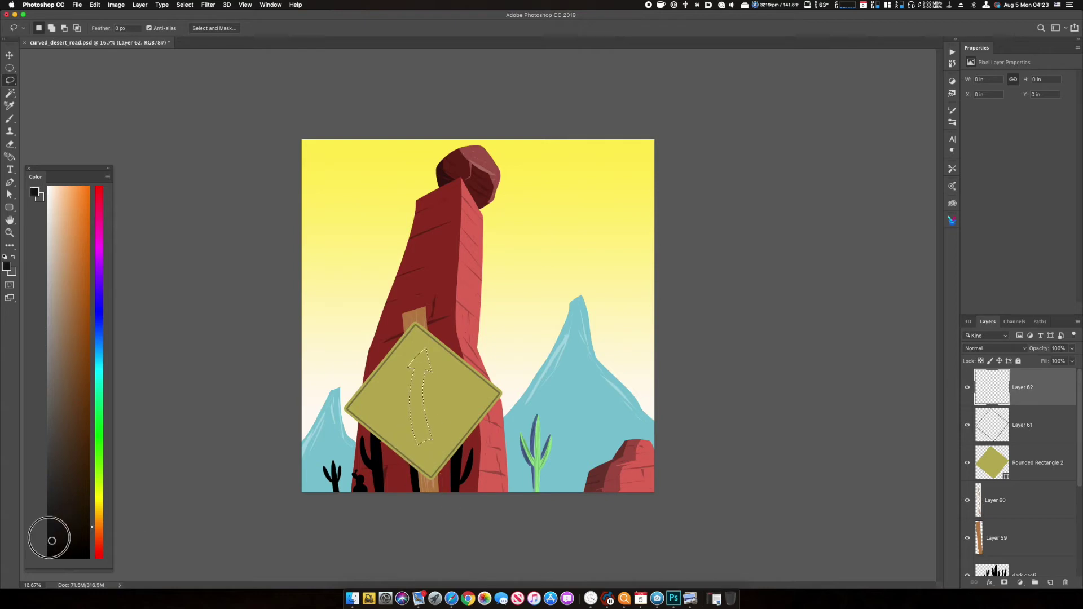
pyautogui.hotkey('alt', 'BackSpace')
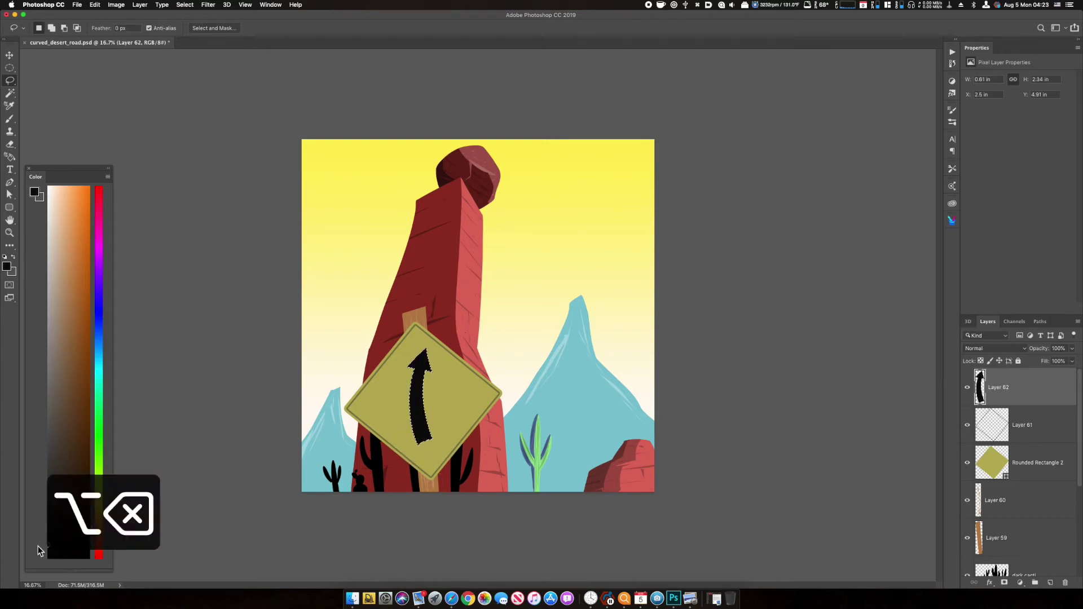
pyautogui.press('super+d')
pyautogui.moveTo(417, 446)
pyautogui.mouseDown()
pyautogui.moveTo(437, 428)
pyautogui.moveTo(455, 447)
pyautogui.mouseUp()
pyautogui.press('super+x')
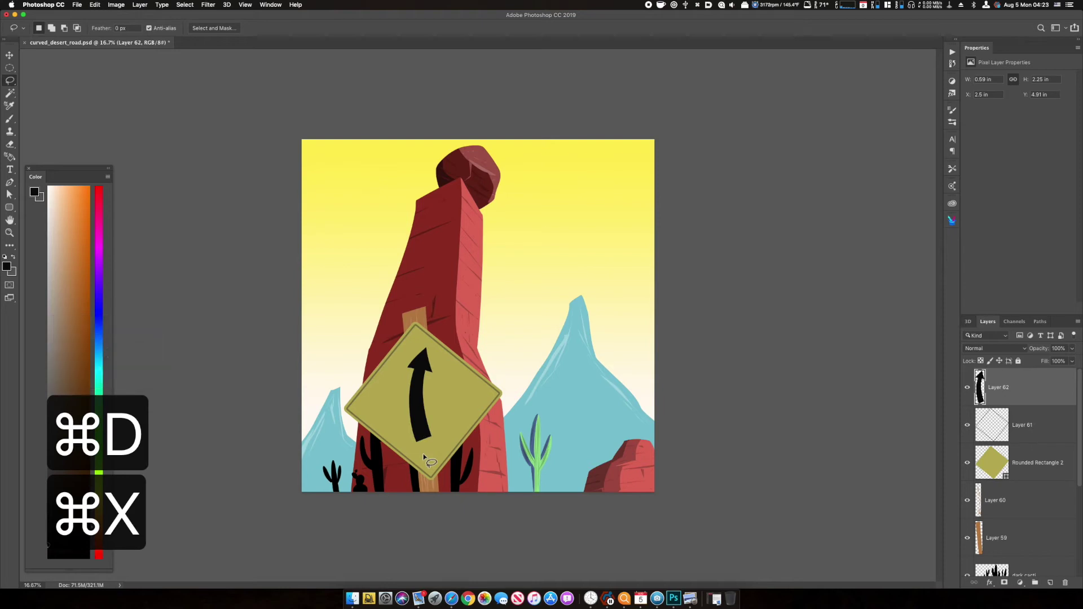
# - On a new layer, fill a small round bolt dot grey near the sign's top and darken it (Lightness -24)
pyautogui.press('m')
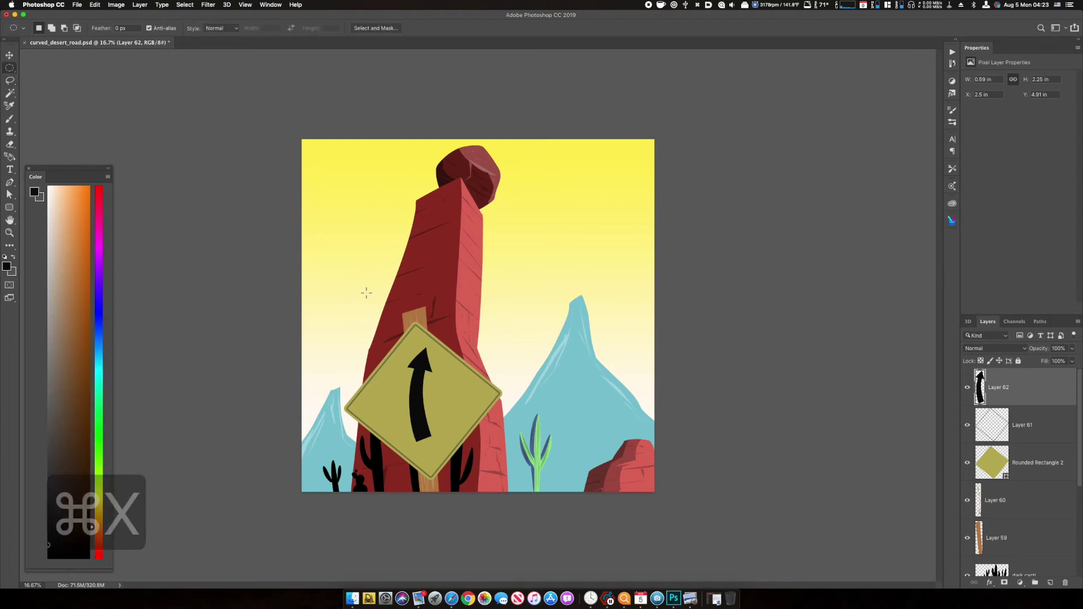
pyautogui.moveTo(412, 335); pyautogui.dragTo(417, 339)
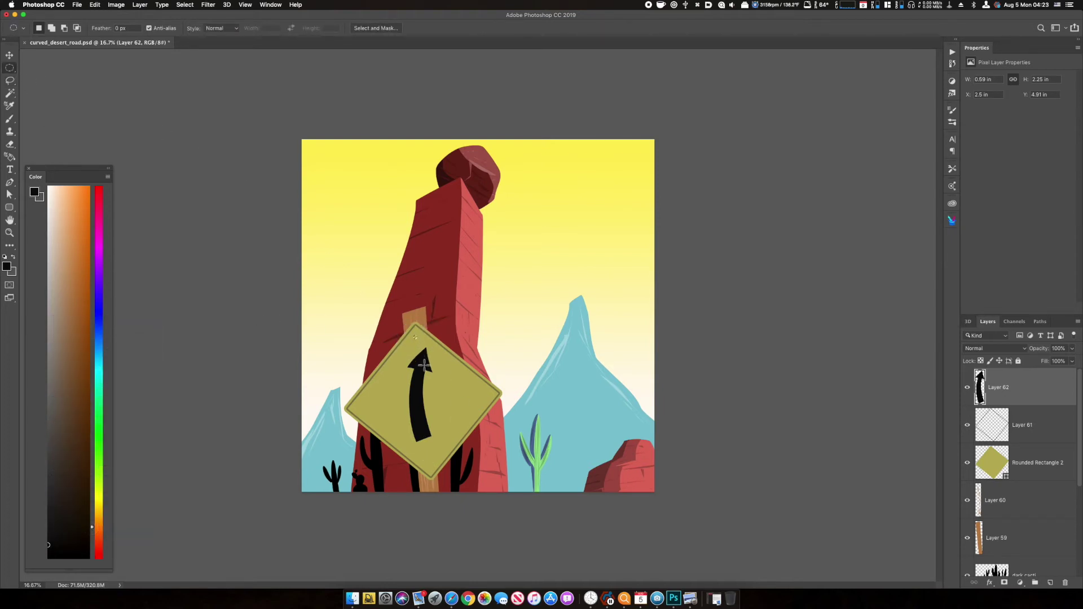
pyautogui.click(41, 281)
pyautogui.press('shift+super+n')
pyautogui.press('shift+super+Return')
pyautogui.hotkey('alt', 'BackSpace')
pyautogui.press('super+d')
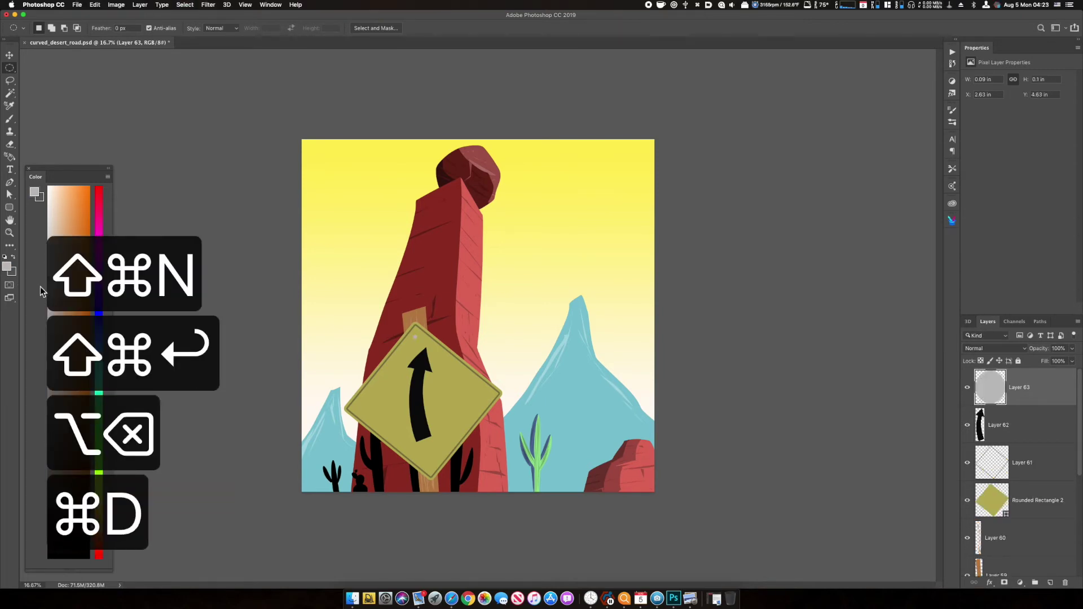
pyautogui.press('super+u')
pyautogui.moveTo(763, 311); pyautogui.dragTo(754, 314)
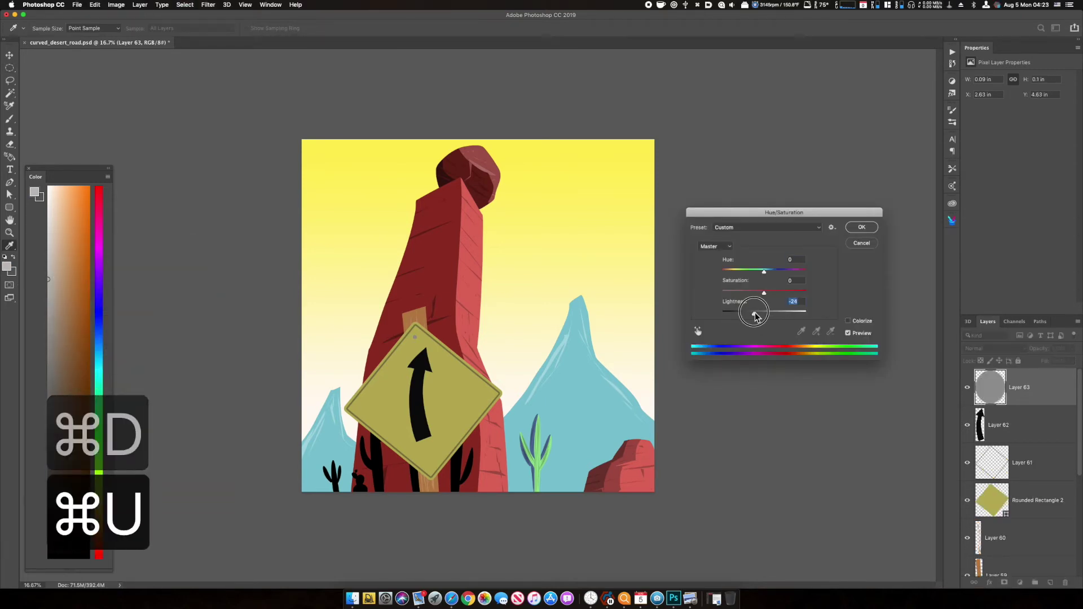
pyautogui.click(861, 227)
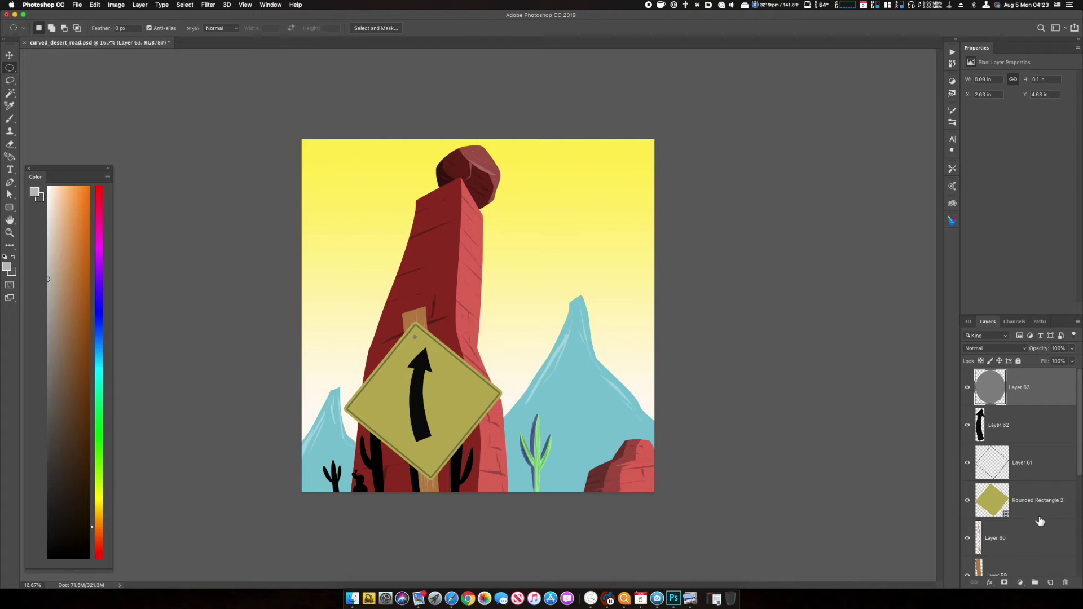
# - Group the sign's layers into a group named 'sign' and nudge it into position
pyautogui.click(1018, 570)
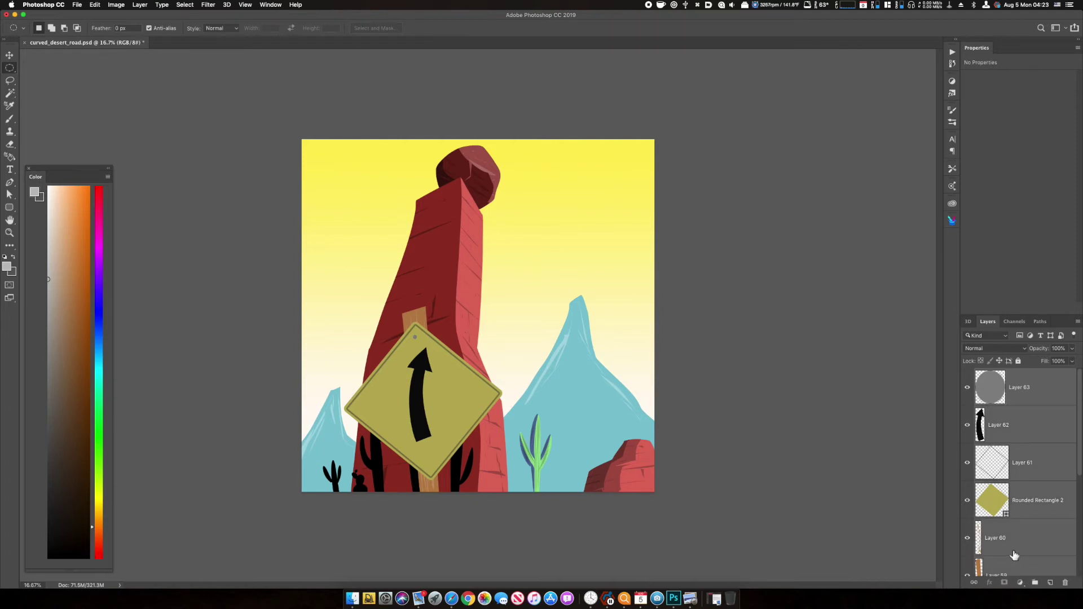
pyautogui.press('super+g')
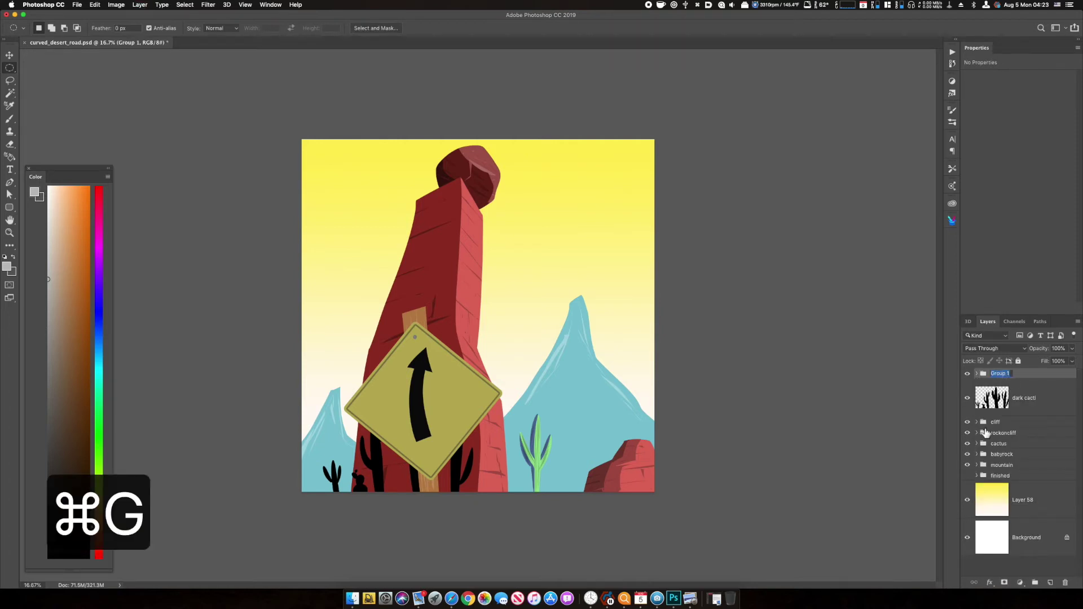
pyautogui.write('sign')
pyautogui.press('Return')
pyautogui.press('v')
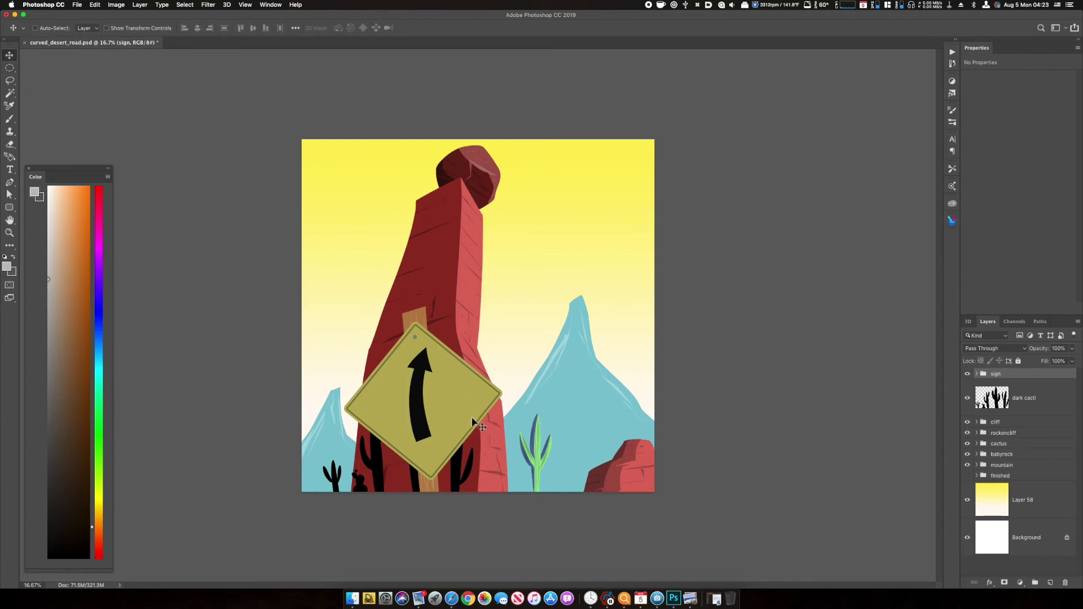
pyautogui.moveTo(476, 416)
pyautogui.mouseDown()
pyautogui.moveTo(468, 424)
pyautogui.moveTo(481, 426)
pyautogui.mouseUp()
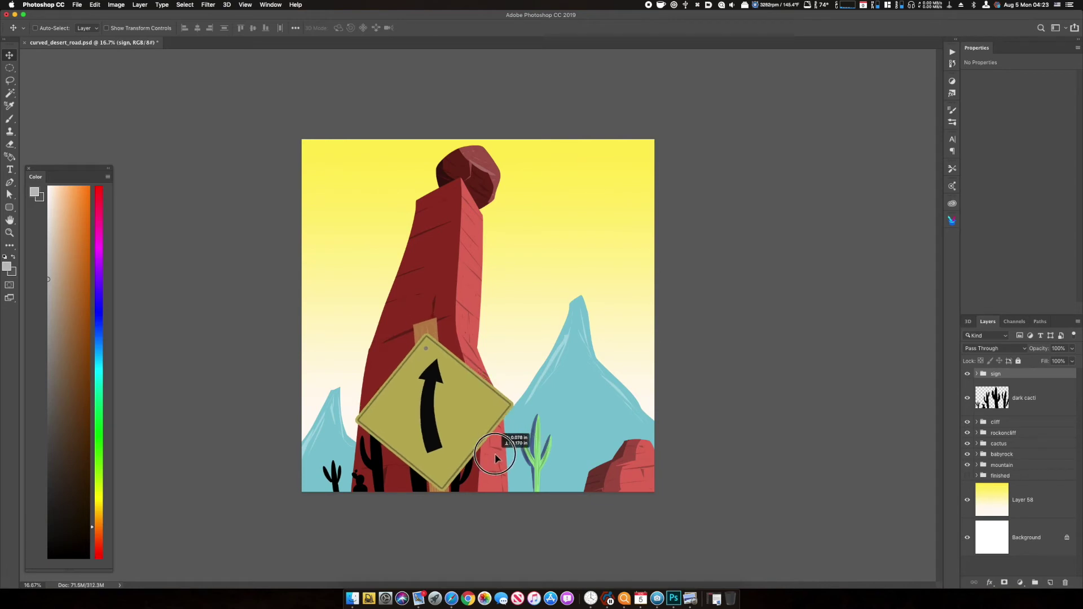
pyautogui.moveTo(496, 458); pyautogui.dragTo(486, 451)
# - Free-transform the sign group, rotating it 3.65° and scaling it to 91.3%
pyautogui.press('super+t')
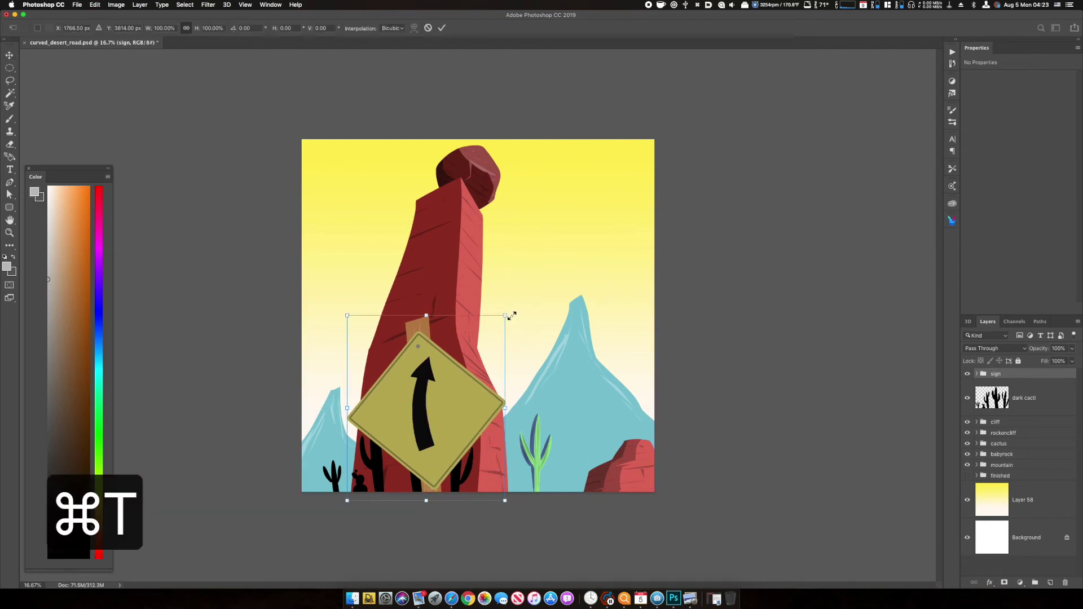
pyautogui.moveTo(513, 310); pyautogui.dragTo(518, 309)
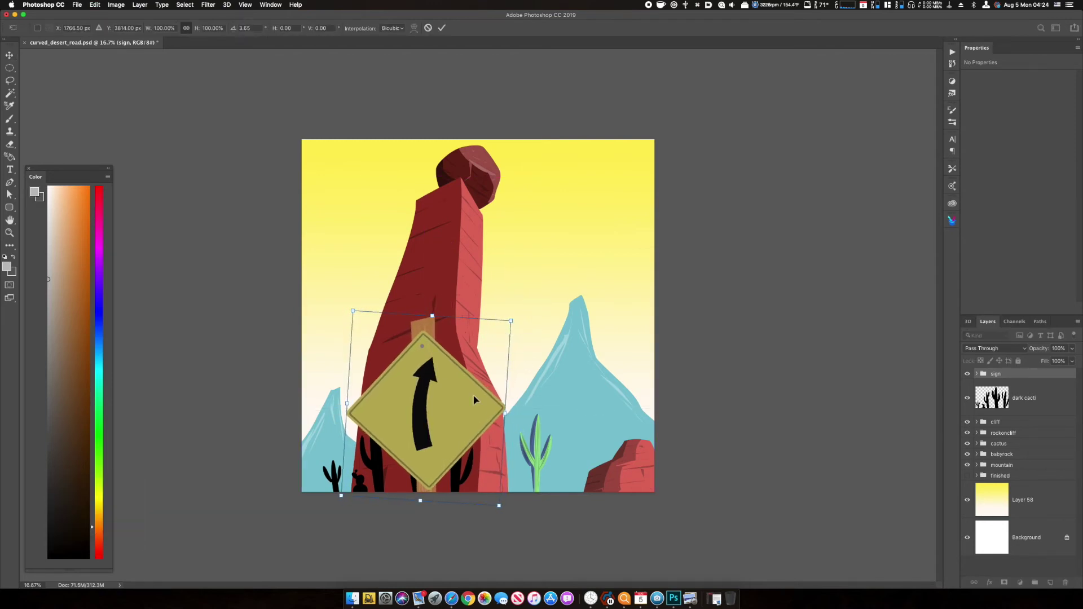
pyautogui.moveTo(459, 414); pyautogui.dragTo(480, 426)
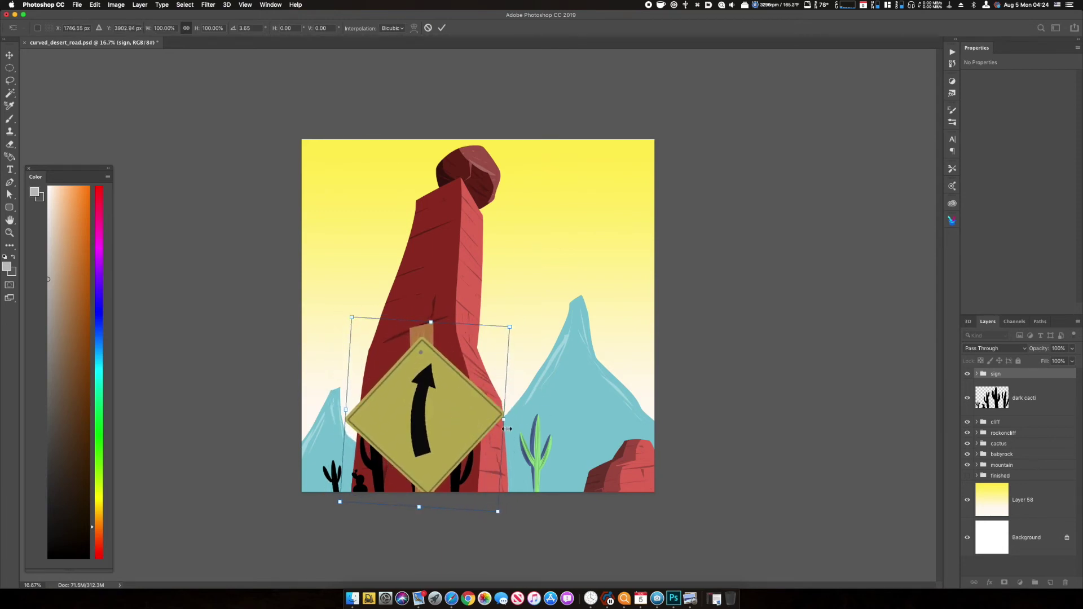
pyautogui.moveTo(510, 326); pyautogui.dragTo(502, 333)
pyautogui.moveTo(467, 379); pyautogui.dragTo(464, 382)
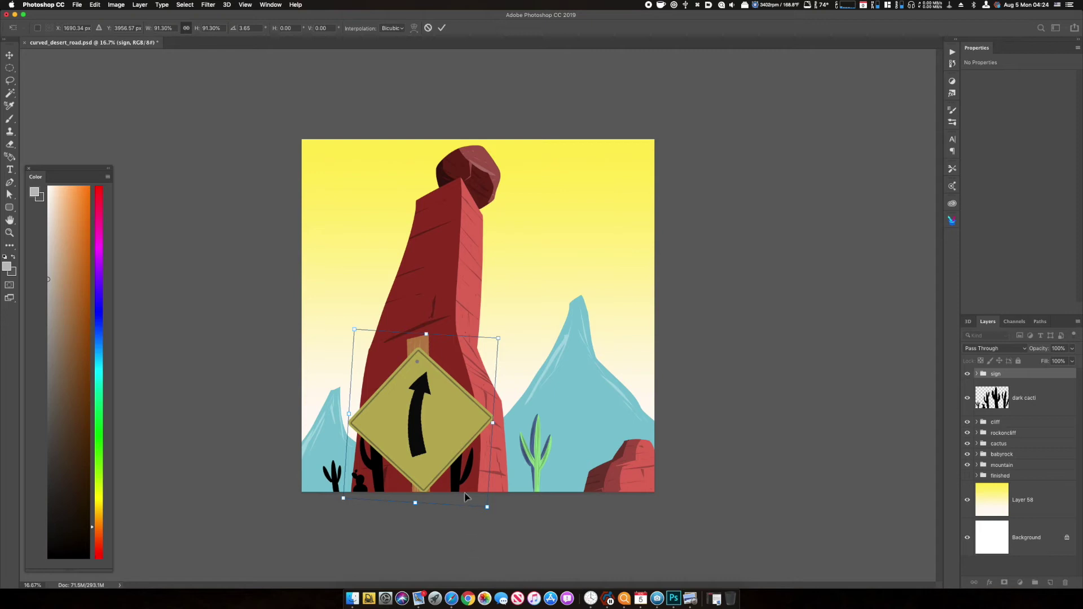
pyautogui.click(446, 410)
pyautogui.moveTo(446, 410); pyautogui.dragTo(444, 410)
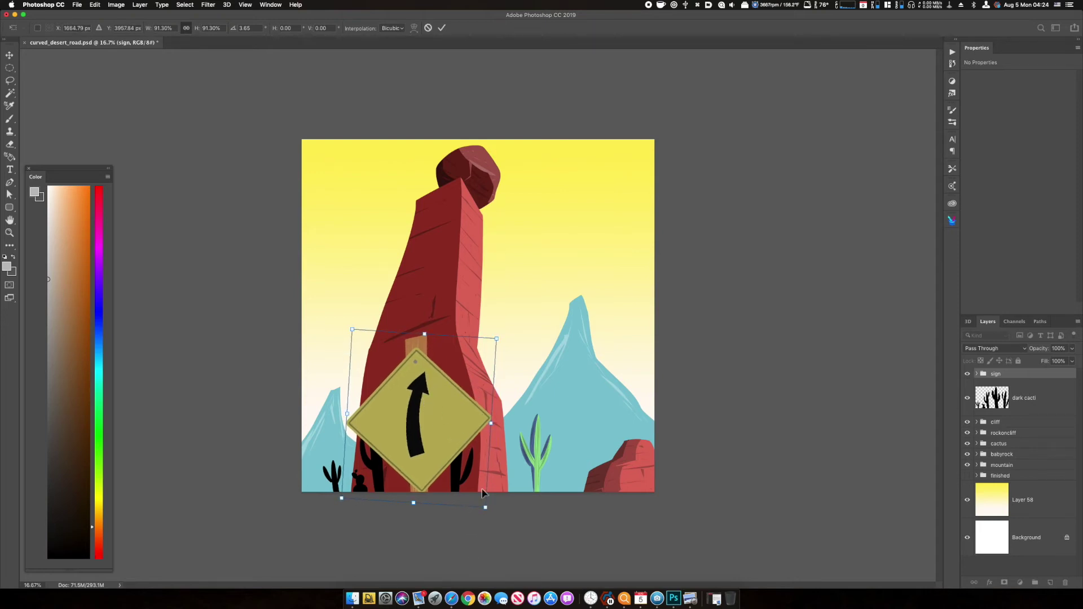
pyautogui.press('Return')
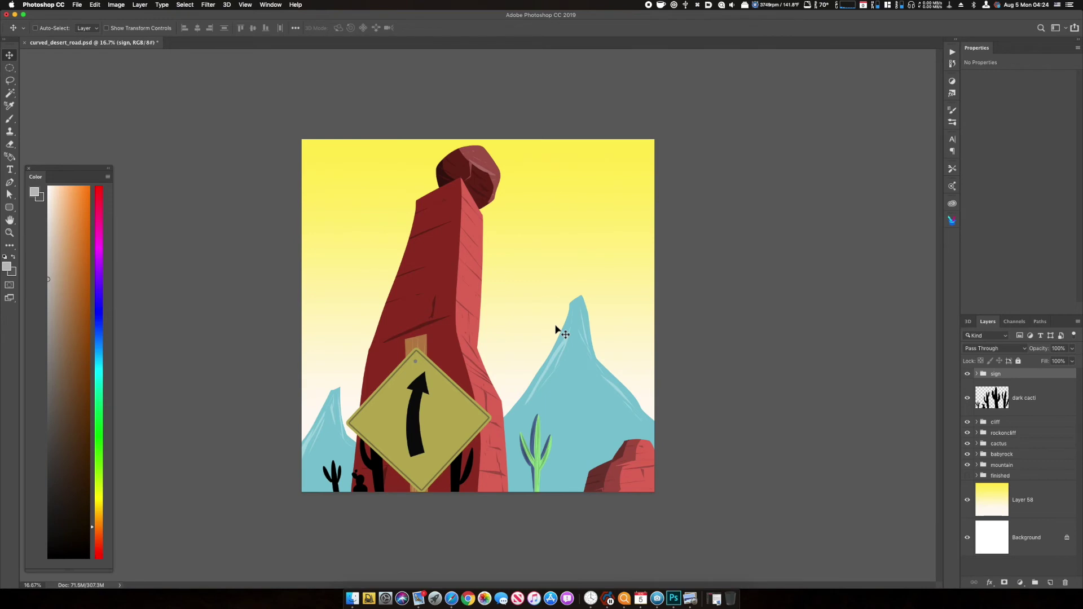
# - Check the scene's values in grayscale proof preview, then return to full colour
pyautogui.press('super+y')
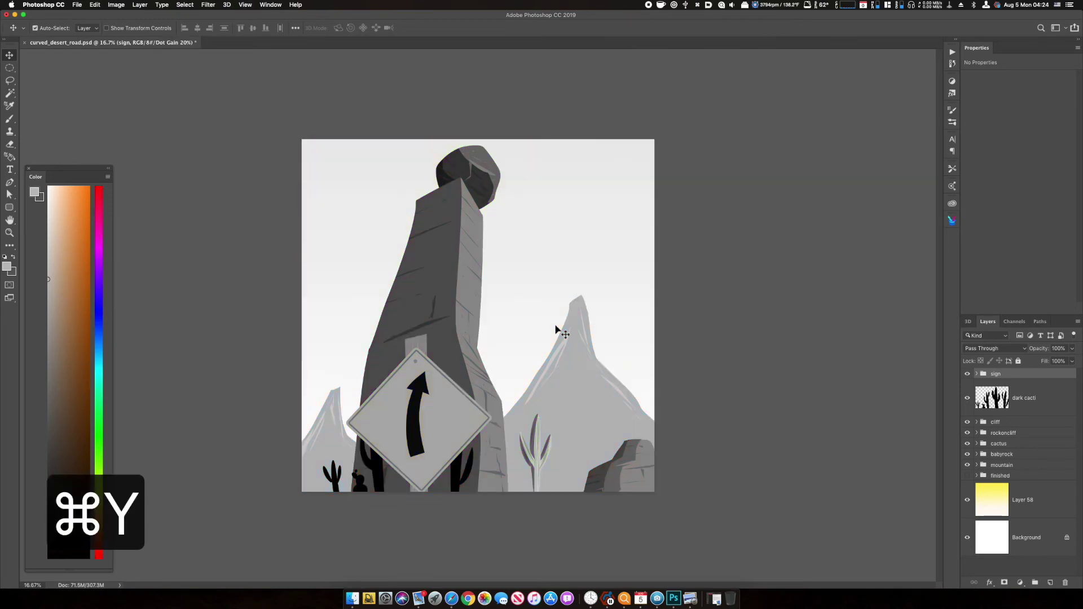
pyautogui.press('super')
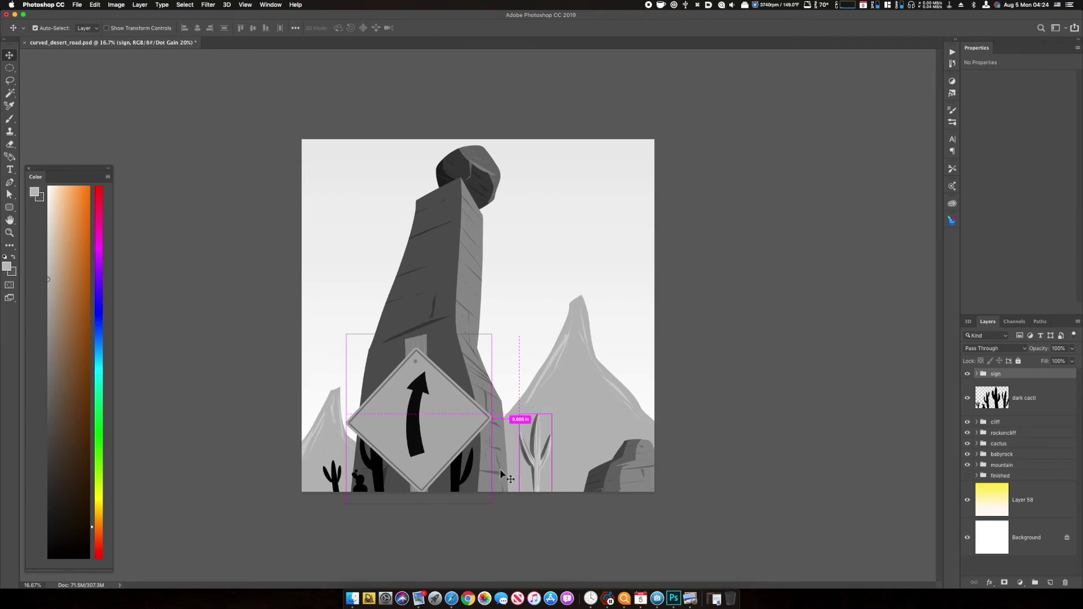
pyautogui.press('super+y')
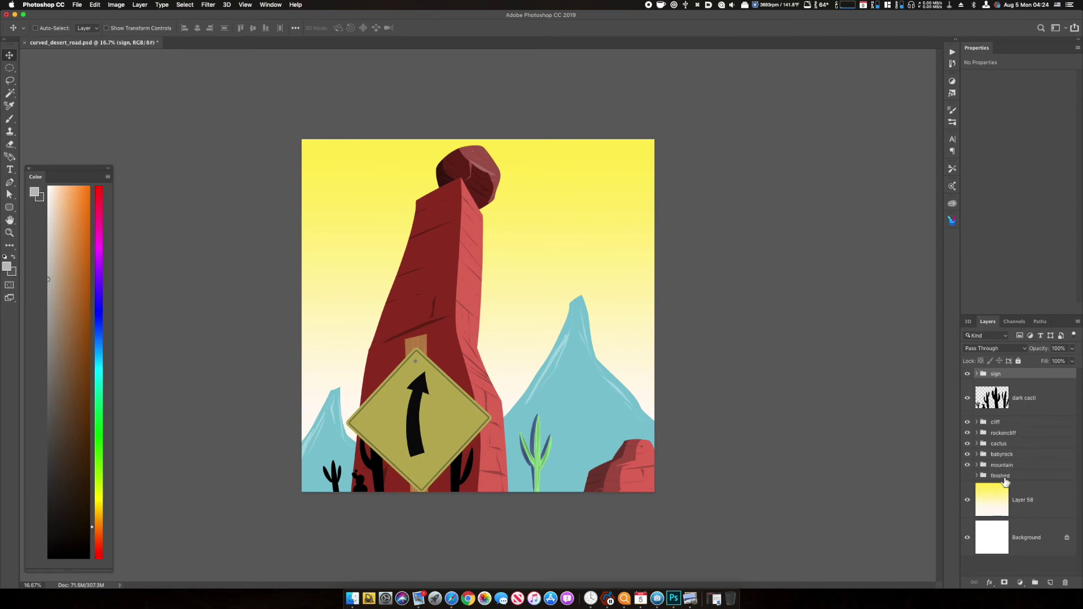
pyautogui.click(1012, 423)
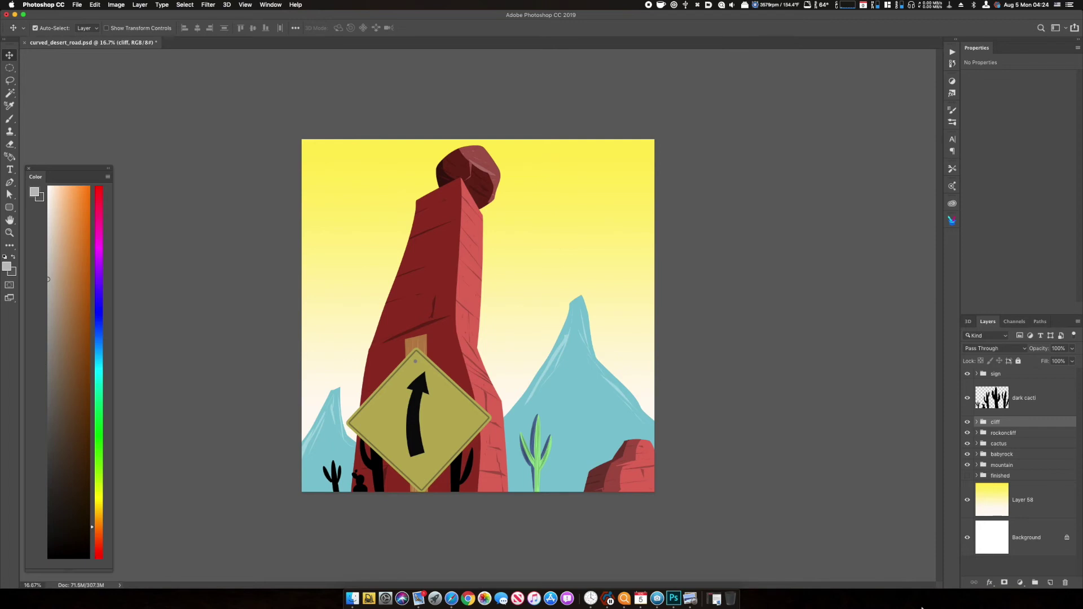
# - Add a new empty layer above the cliff and name it 'screen'
pyautogui.press('super+shift+n')
pyautogui.press('super+shift+Return')
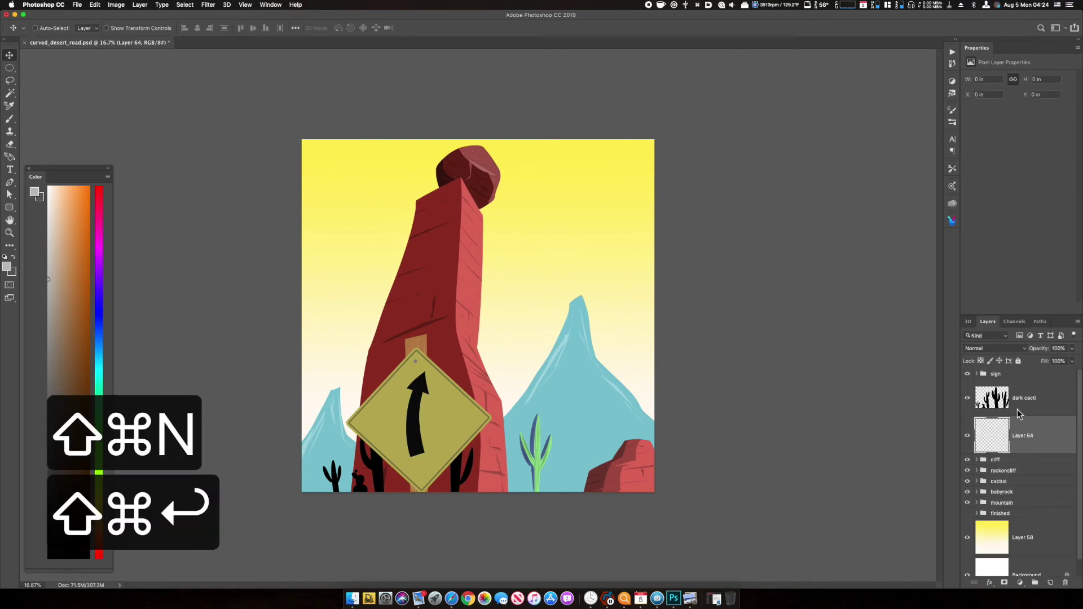
pyautogui.doubleClick(1023, 437)
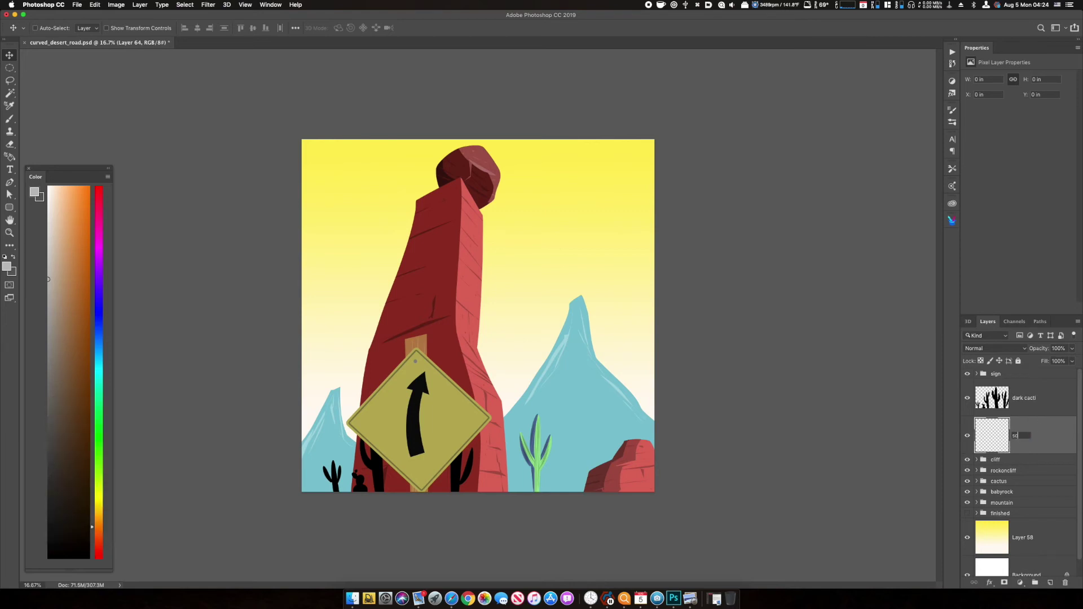
pyautogui.press('Return')
# - Set a bright red paint colour and a Soft Round brush at size 600
pyautogui.click(101, 545)
pyautogui.click(89, 186)
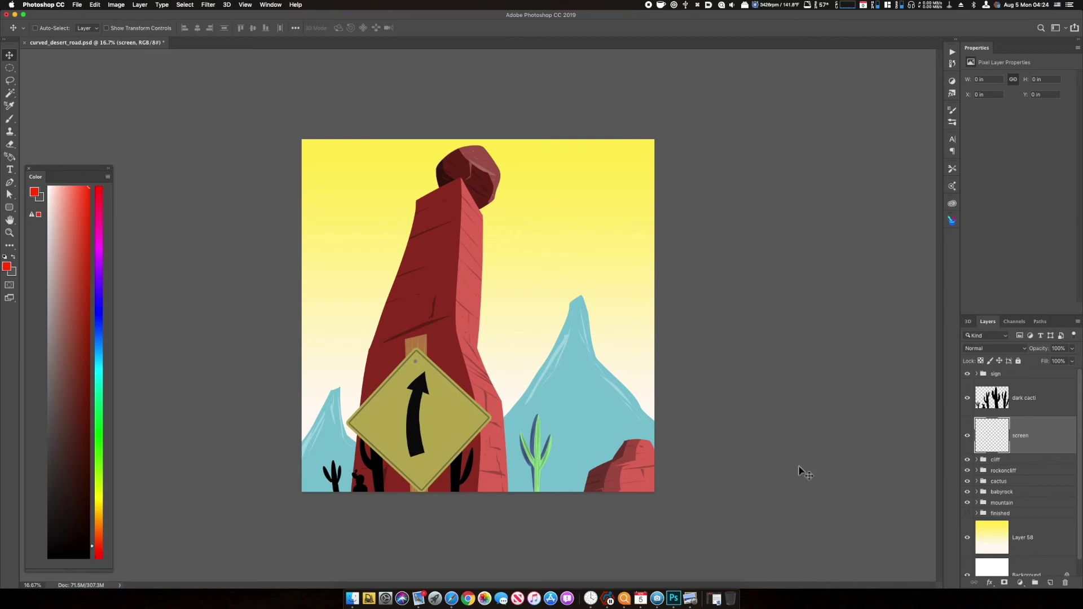
pyautogui.press('b')
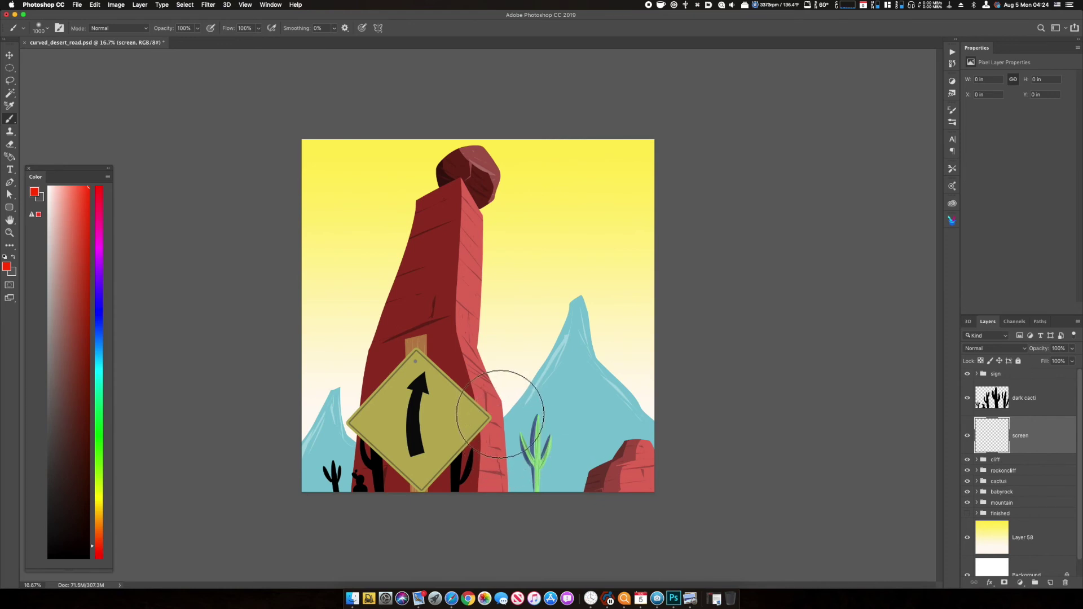
pyautogui.click(49, 29)
pyautogui.scroll(3, 138, 339)
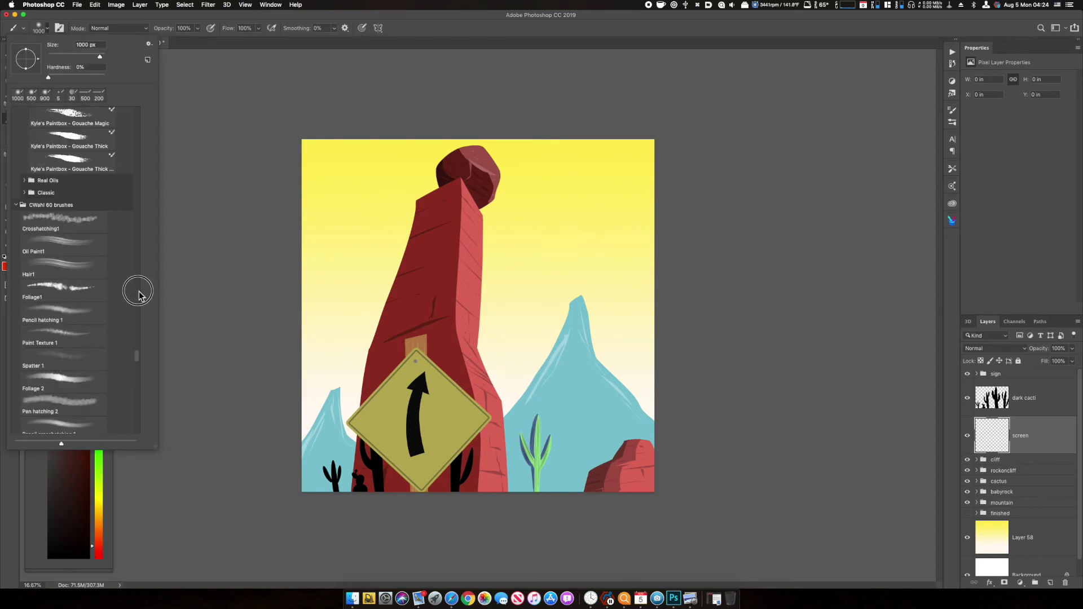
pyautogui.scroll(10, 137, 292)
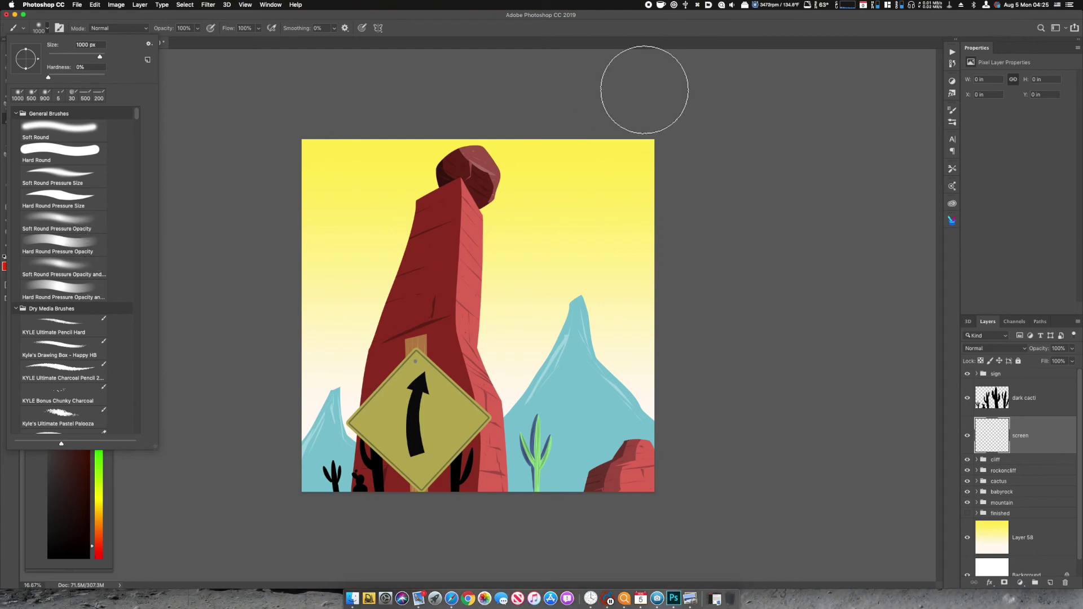
pyautogui.click(1052, 446)
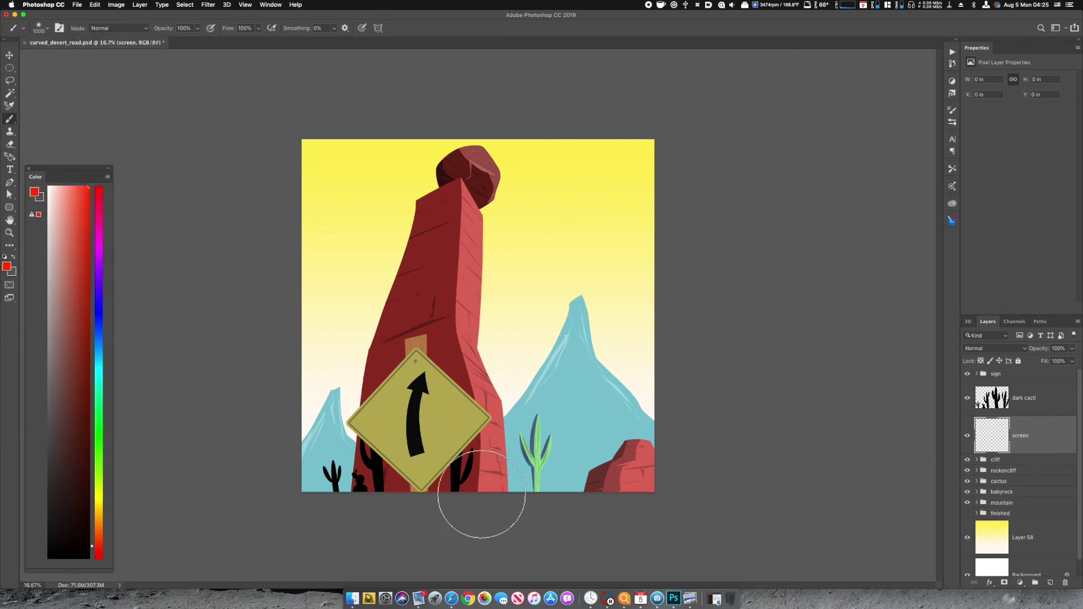
pyautogui.press('[')
pyautogui.press('[')
pyautogui.press('[')
pyautogui.press('[')
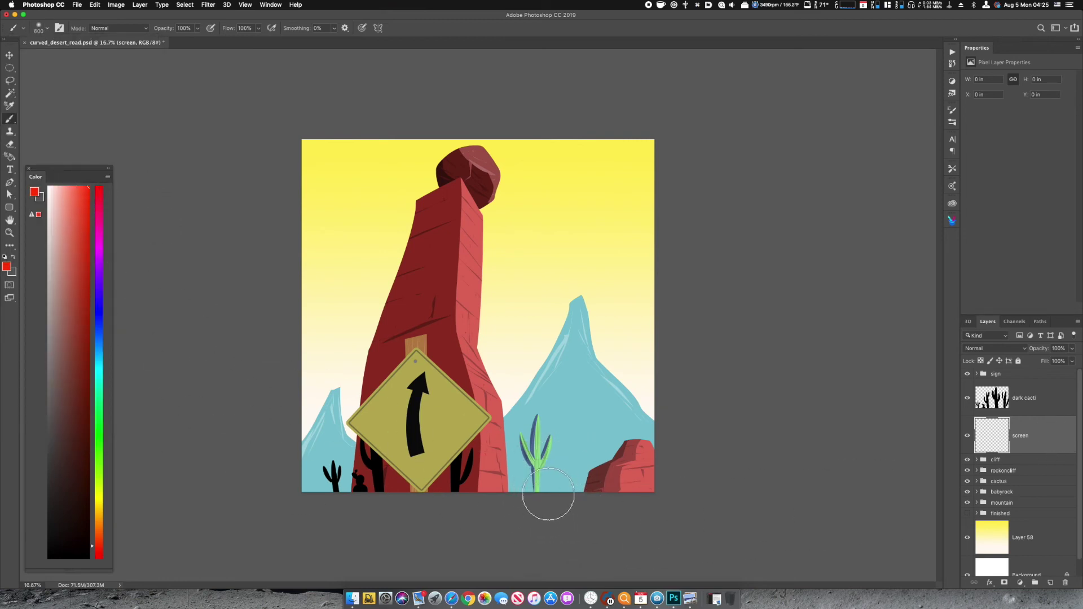
# - Paint a soft red glow along the pillar's right edge on the Screen-blended screen layer
pyautogui.moveTo(472, 206)
pyautogui.mouseDown()
pyautogui.moveTo(471, 327)
pyautogui.moveTo(478, 259)
pyautogui.moveTo(488, 338)
pyautogui.mouseUp()
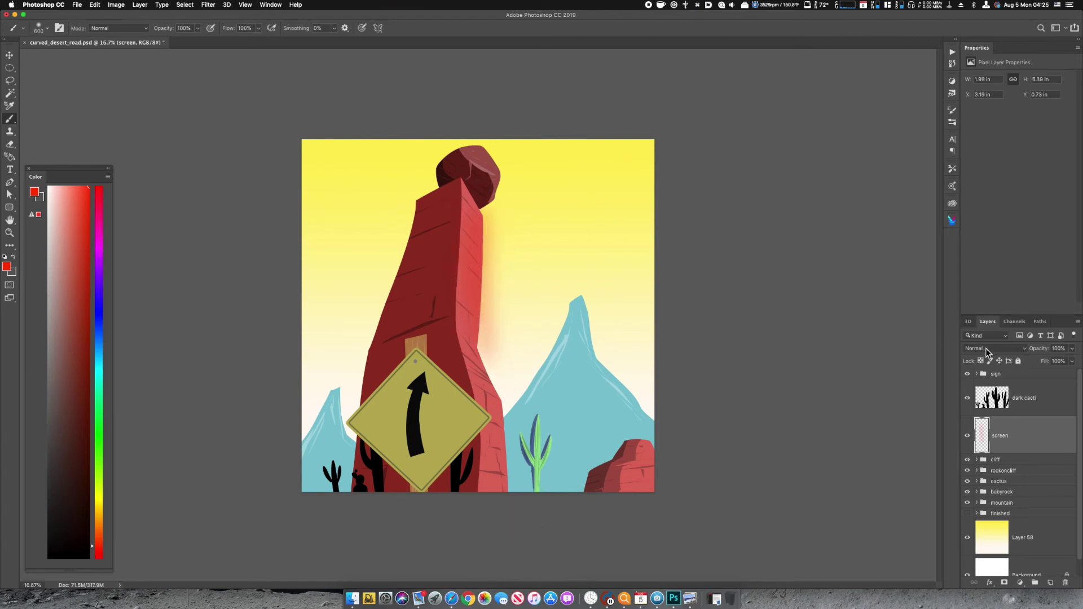
pyautogui.click(985, 348)
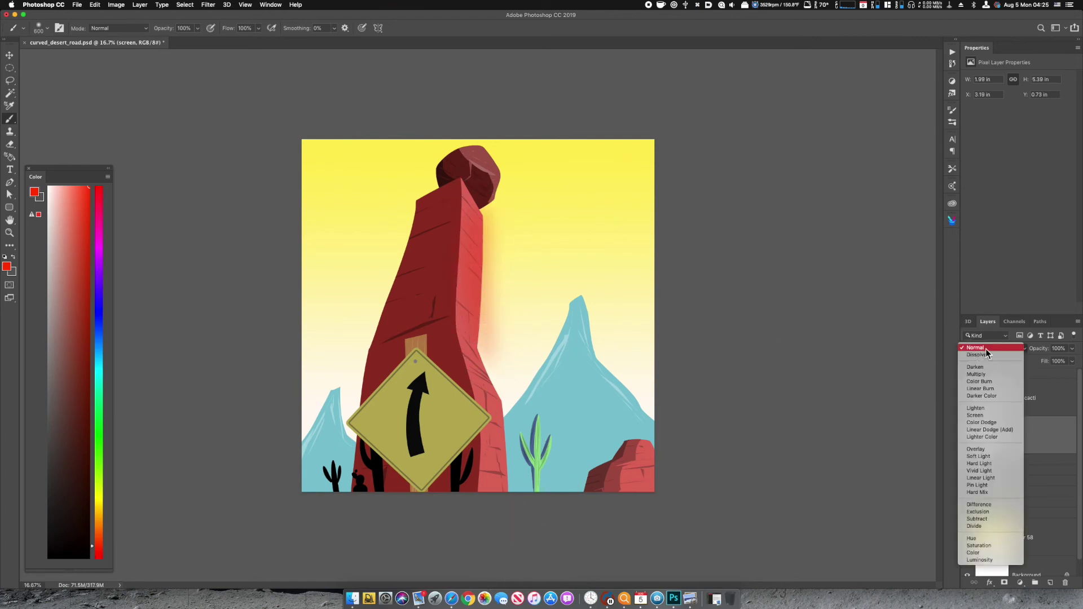
pyautogui.click(982, 416)
pyautogui.moveTo(484, 223)
pyautogui.mouseDown()
pyautogui.moveTo(482, 366)
pyautogui.moveTo(521, 499)
pyautogui.moveTo(523, 435)
pyautogui.moveTo(538, 492)
pyautogui.moveTo(541, 422)
pyautogui.moveTo(551, 494)
pyautogui.moveTo(557, 418)
pyautogui.moveTo(572, 515)
pyautogui.moveTo(570, 422)
pyautogui.moveTo(578, 535)
pyautogui.moveTo(601, 440)
pyautogui.moveTo(589, 541)
pyautogui.moveTo(595, 498)
pyautogui.moveTo(637, 441)
pyautogui.moveTo(654, 469)
pyautogui.mouseUp()
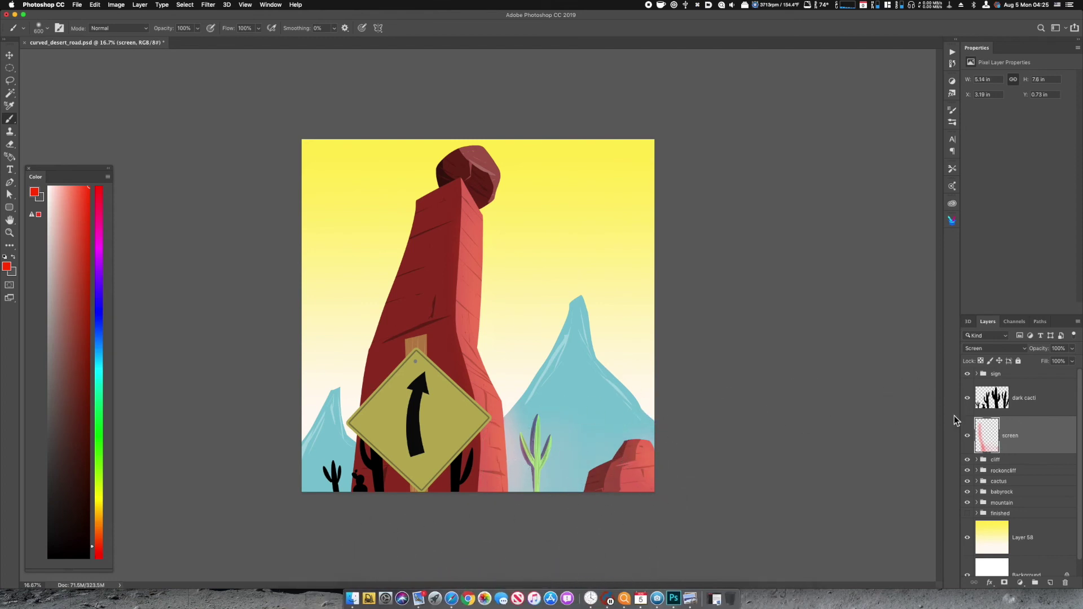
# - Compare the glow on and off, then brush red glow over the boulder on top
pyautogui.click(967, 435)
pyautogui.click(967, 435)
pyautogui.moveTo(471, 176)
pyautogui.mouseDown()
pyautogui.moveTo(486, 171)
pyautogui.moveTo(495, 204)
pyautogui.moveTo(491, 190)
pyautogui.mouseUp()
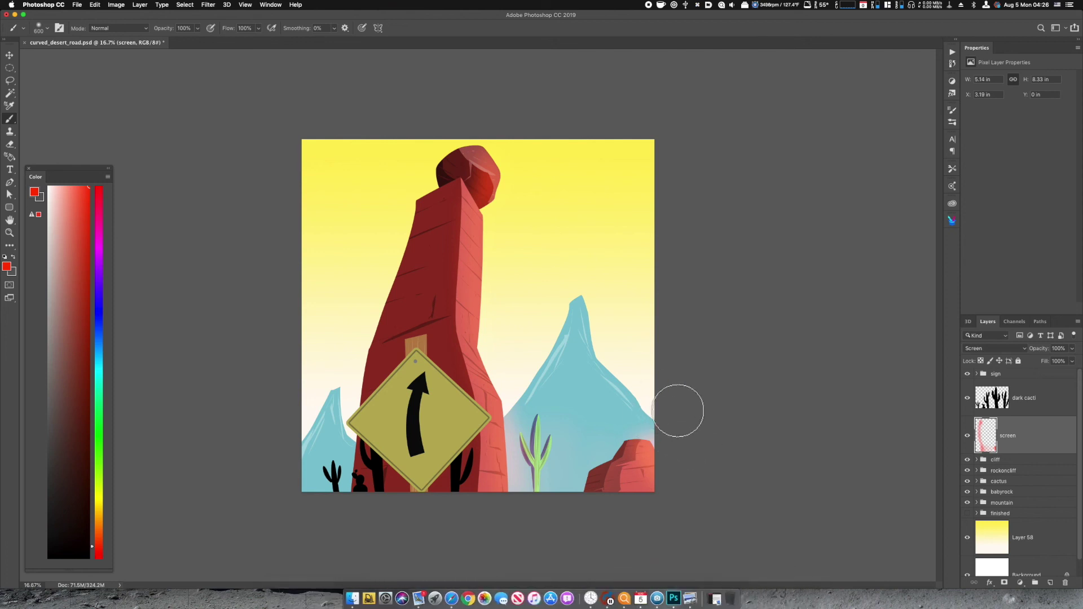
pyautogui.press('v')
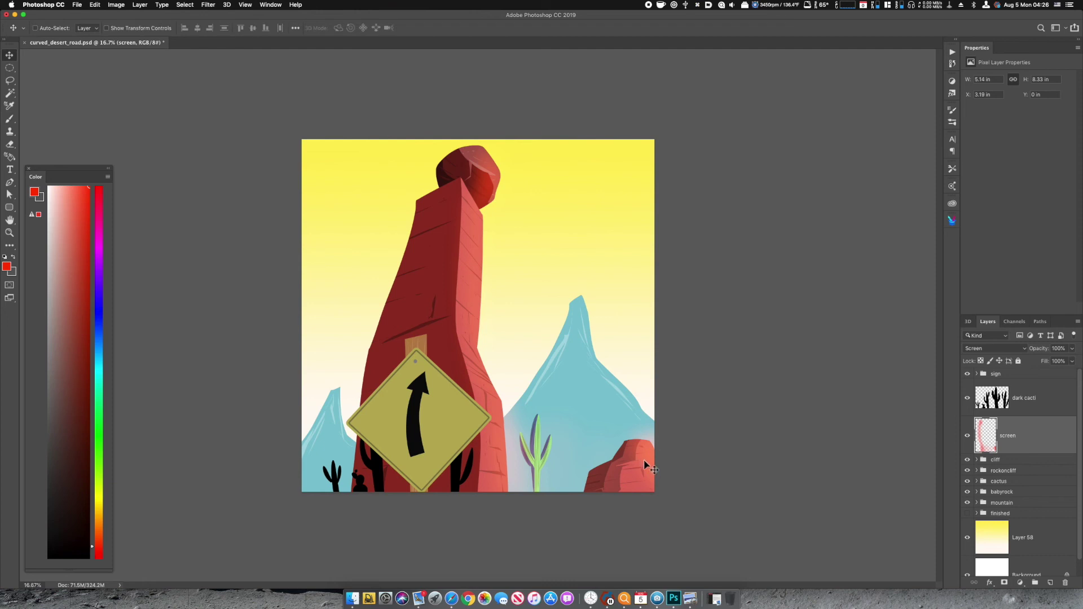